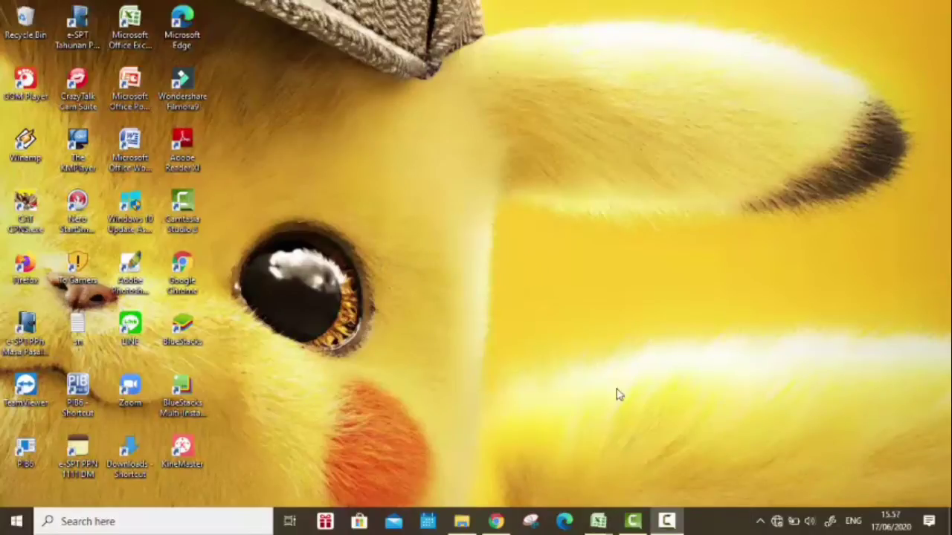
Step: Launch espt pph 1771 2010 v1.2 from the eSPT 1771 2010 folder
left_click(462, 521)
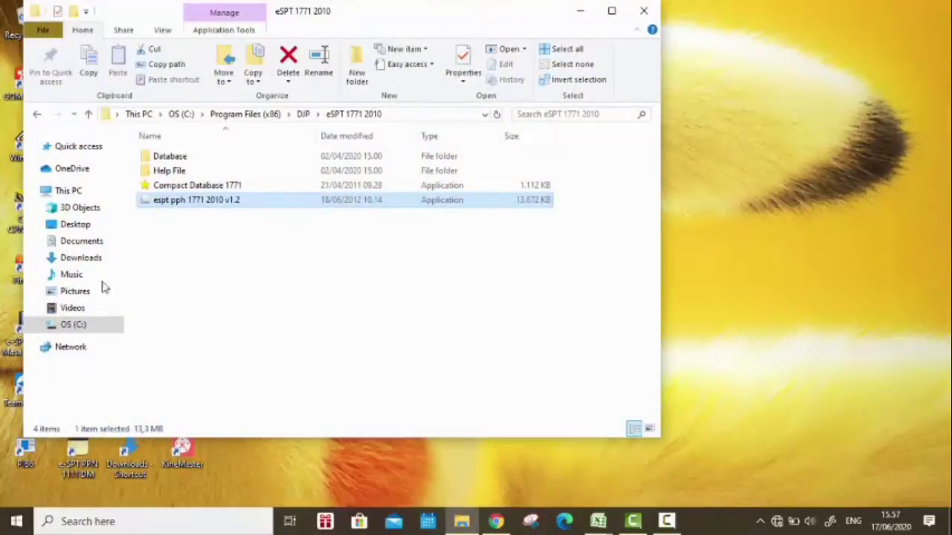
double_click(266, 206)
scroll(484, 301, "down", 2)
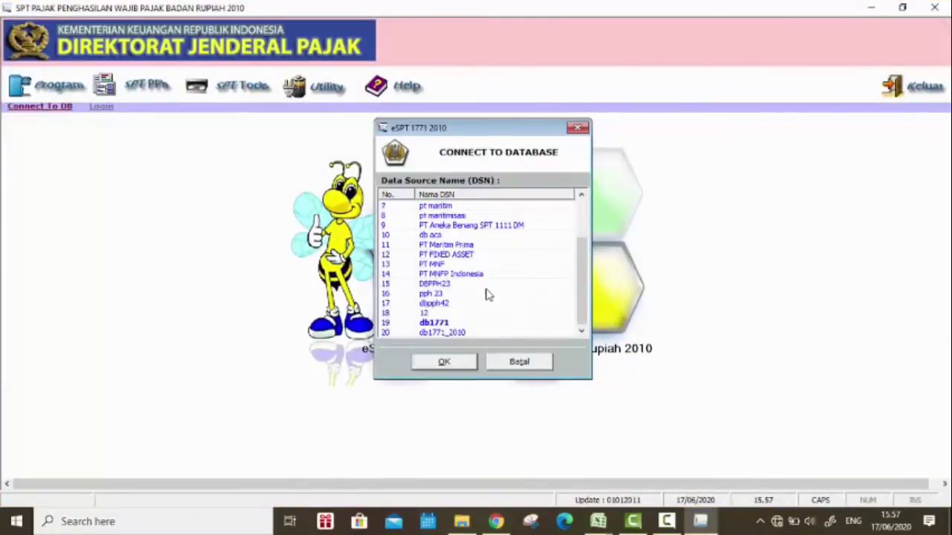
Step: Connect to the company's tax database and log in as the administrator user
double_click(476, 274)
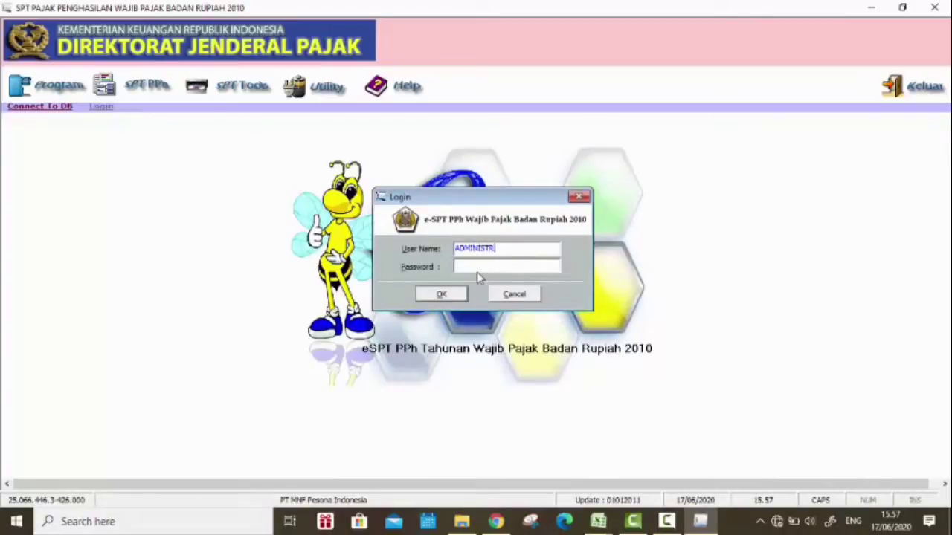
type("ADMINISTRATOR")
key("Tab")
key("Return")
Step: Open the existing 2018 return for editing
left_click(26, 87)
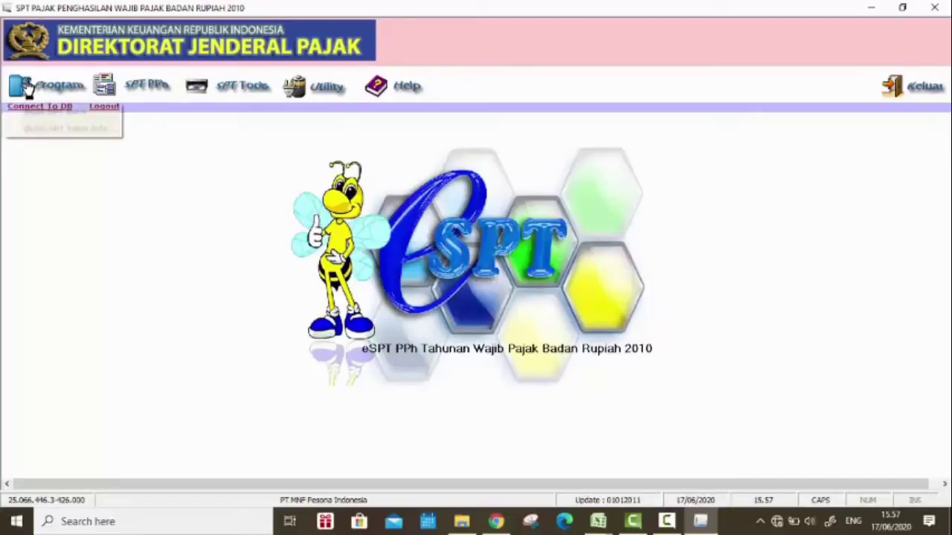
left_click(56, 129)
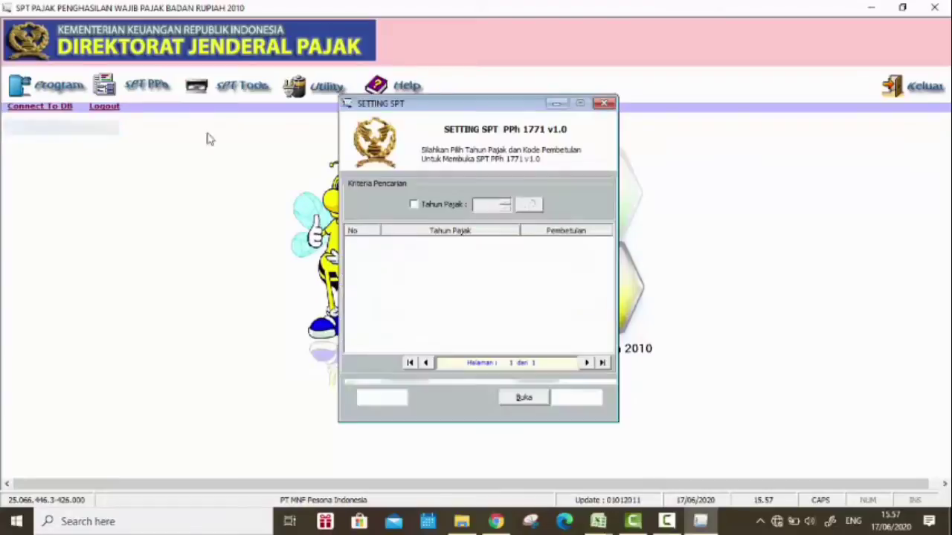
left_click(508, 397)
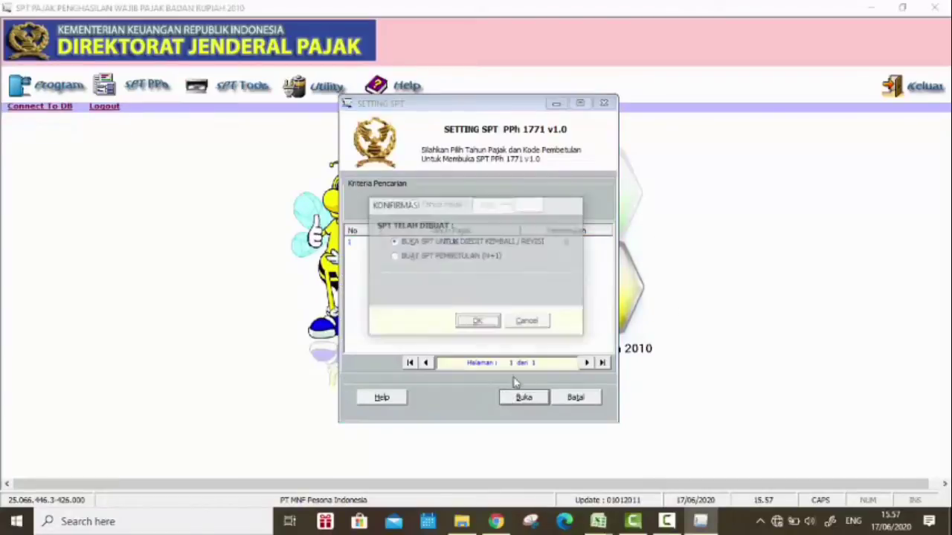
left_click(484, 321)
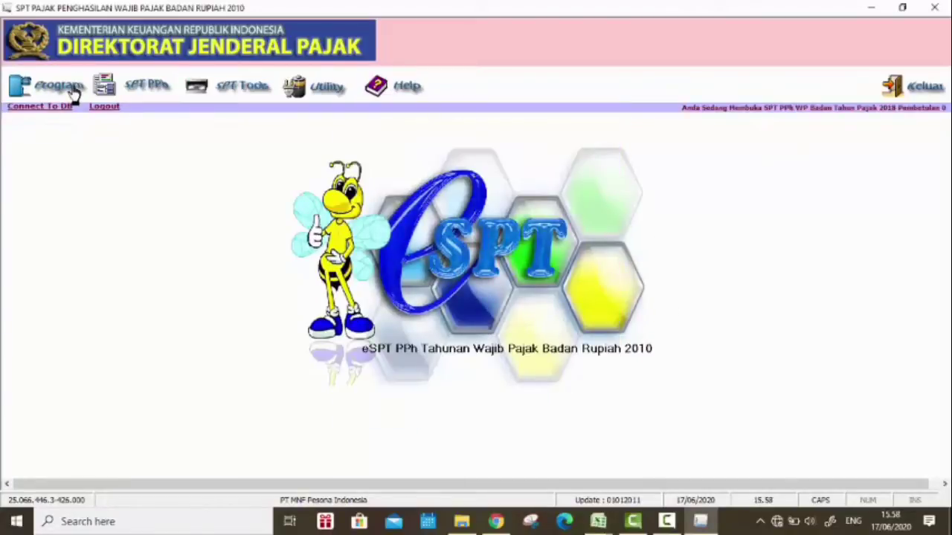
Step: Open Formulir 1771-IV, check its Bagian A and B pages, and restore the window from full screen
left_click(128, 90)
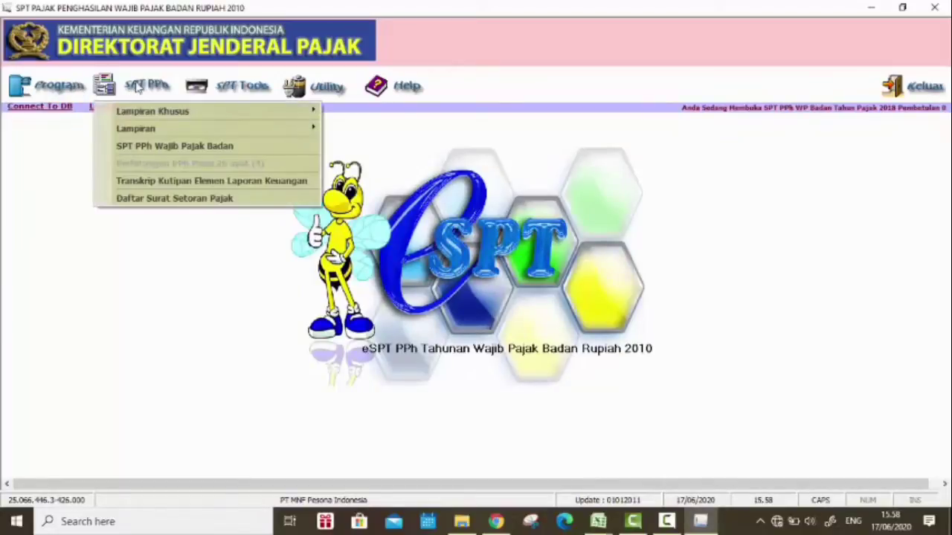
mouse_move(193, 134)
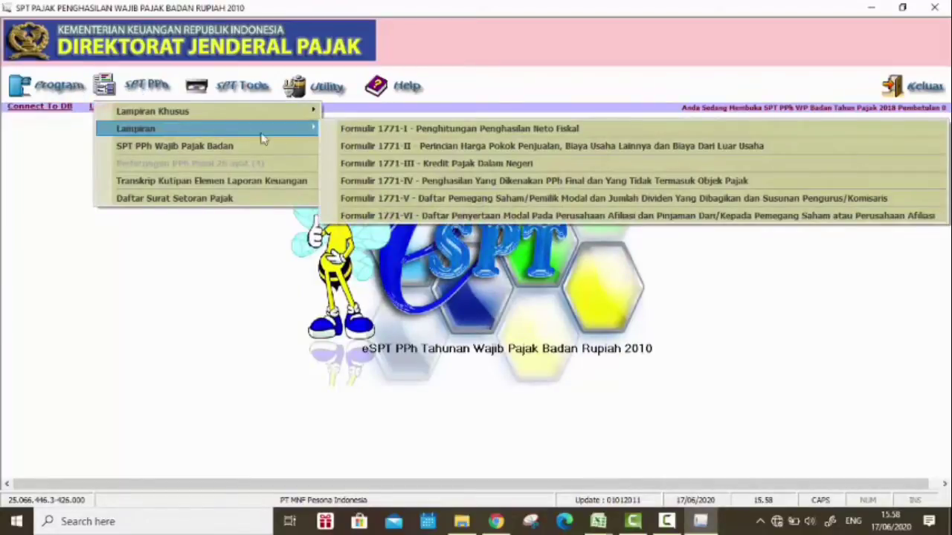
left_click(445, 184)
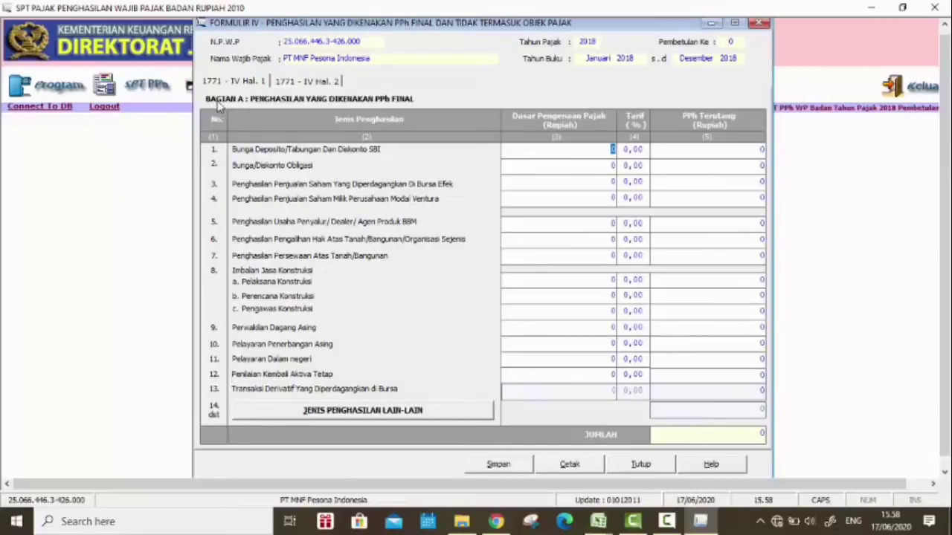
left_click(313, 84)
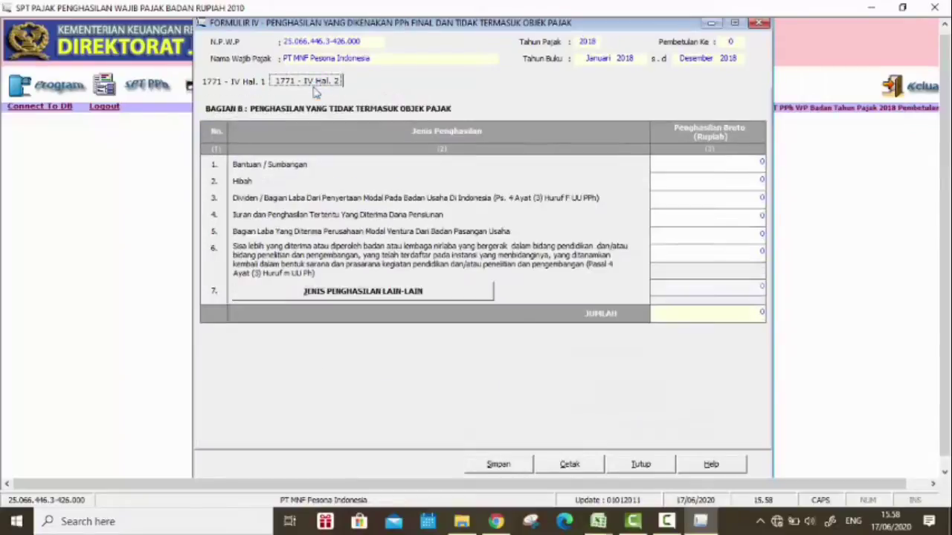
left_click(234, 83)
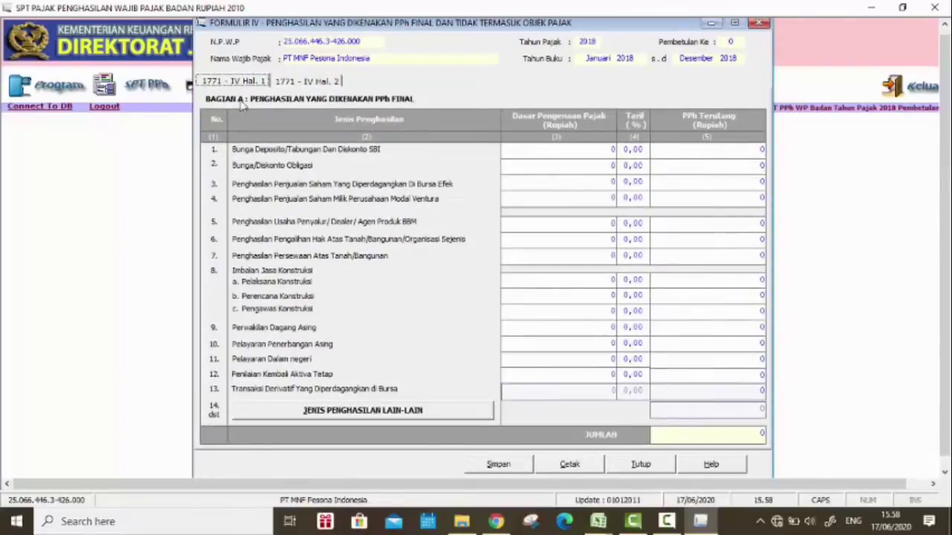
left_click(311, 83)
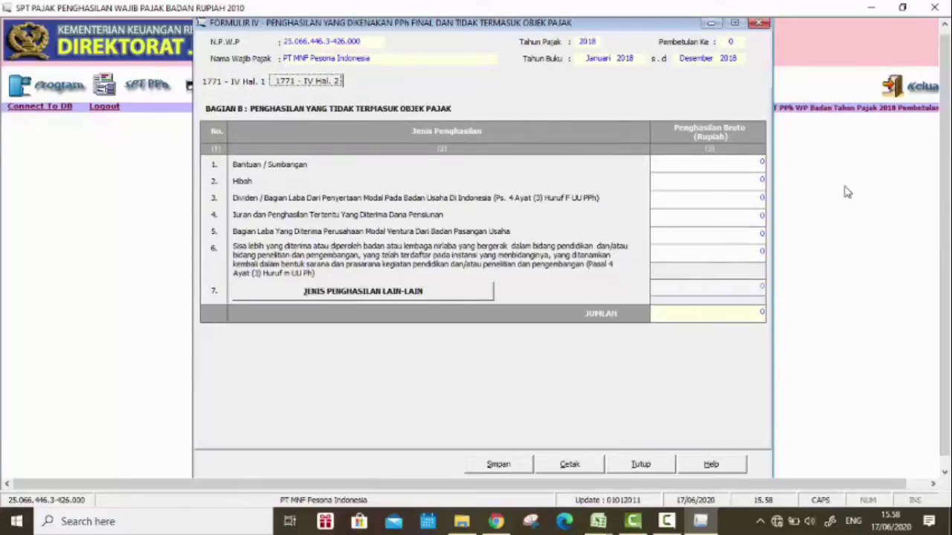
left_click(225, 81)
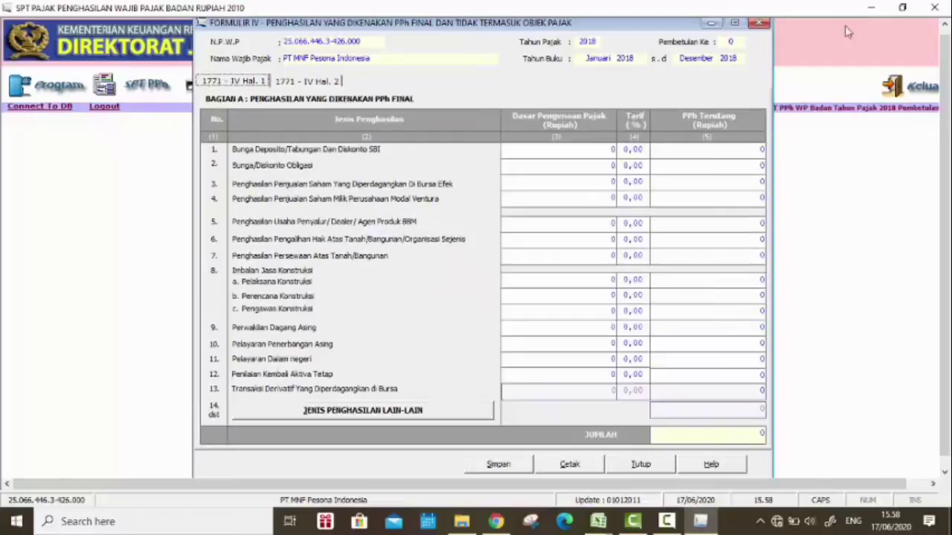
left_click(916, 6)
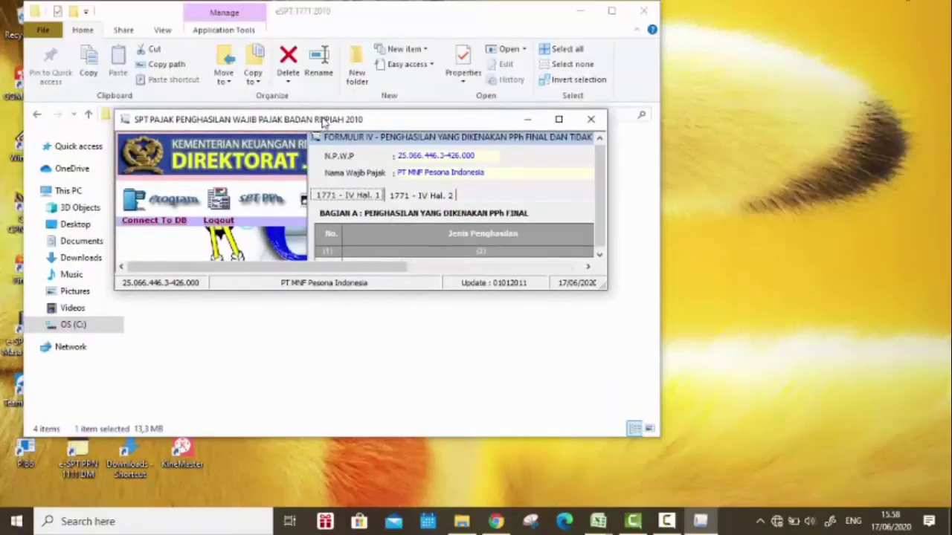
Step: Place the eSPT window top-left, enlarged to show all Bagian A rows, beside the Word case document
left_click_drag(322, 121, 213, 18)
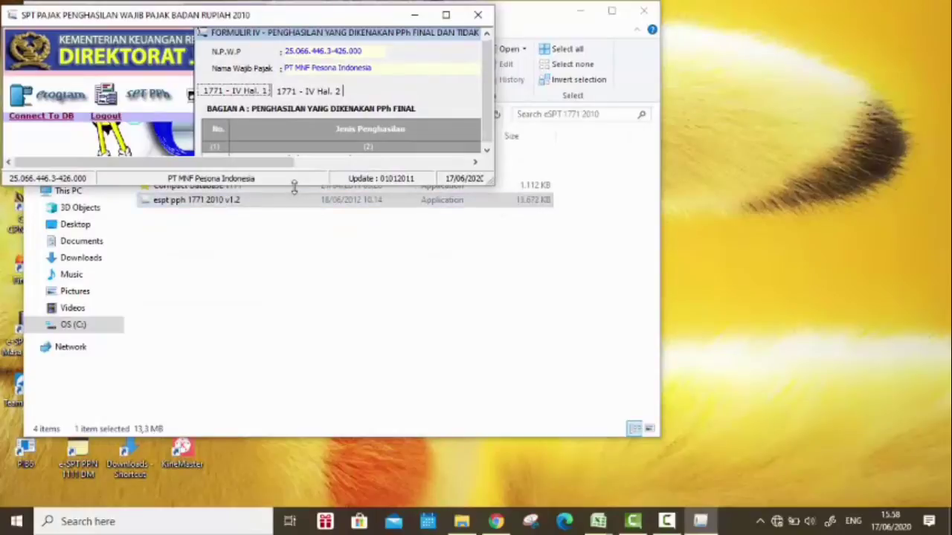
left_click_drag(294, 184, 429, 489)
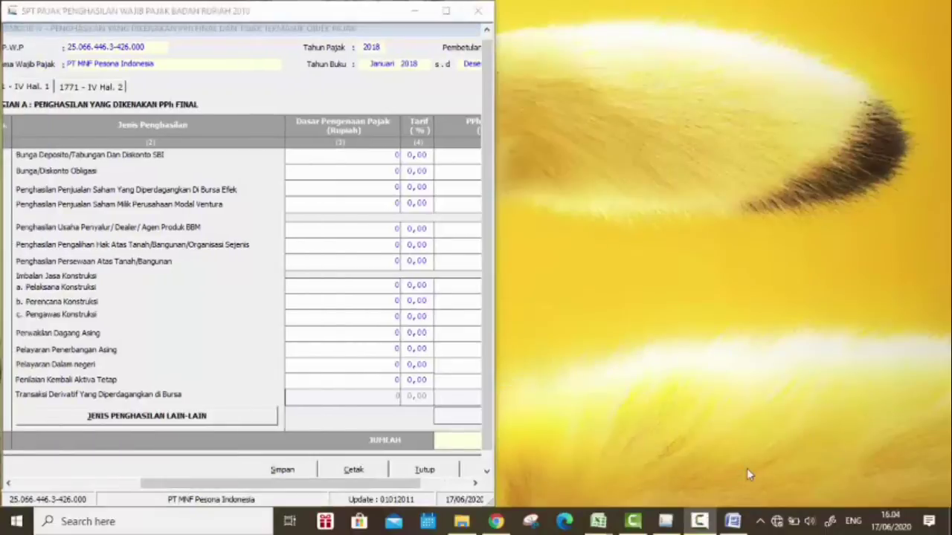
left_click(733, 521)
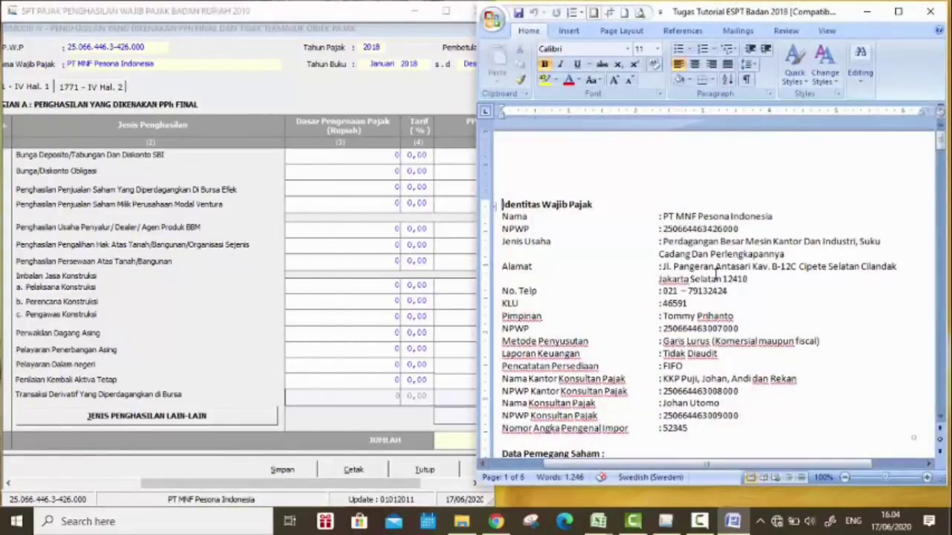
scroll(750, 466, "down", 5)
left_click_drag(731, 484, 731, 506)
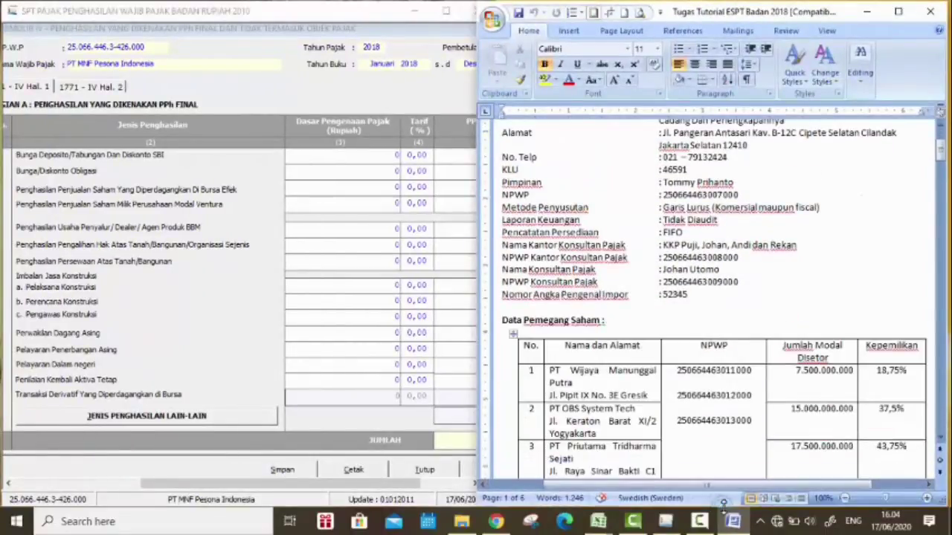
Step: Locate the Rp 120.000.000 netto Bunga Deposito income in the case notes and select the tax base cell
scroll(719, 399, "down", 15)
scroll(719, 399, "down", 6)
scroll(720, 399, "up", 2)
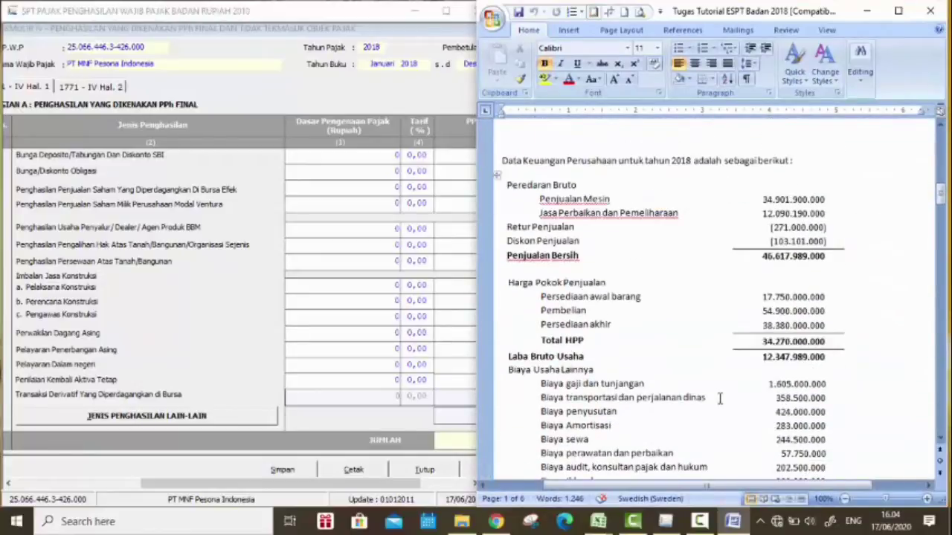
scroll(720, 398, "down", 9)
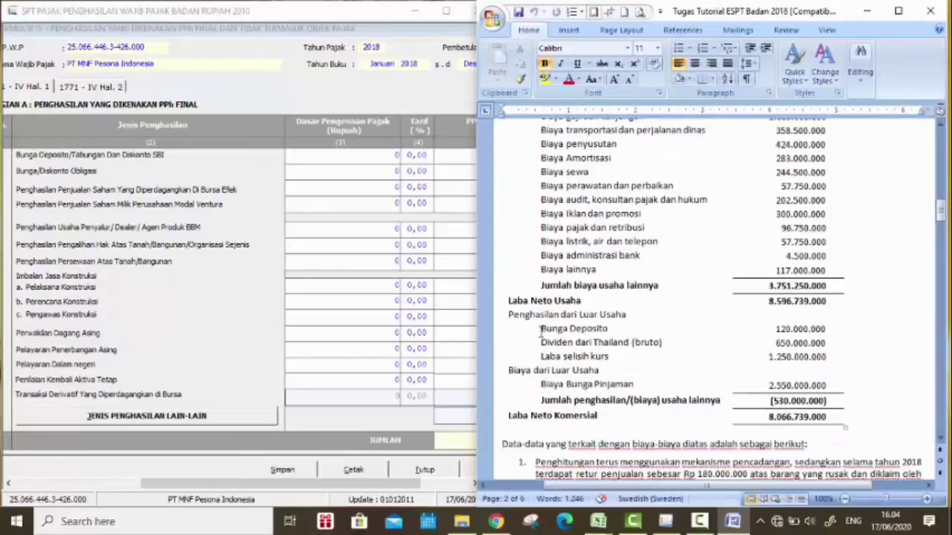
left_click_drag(540, 329, 607, 330)
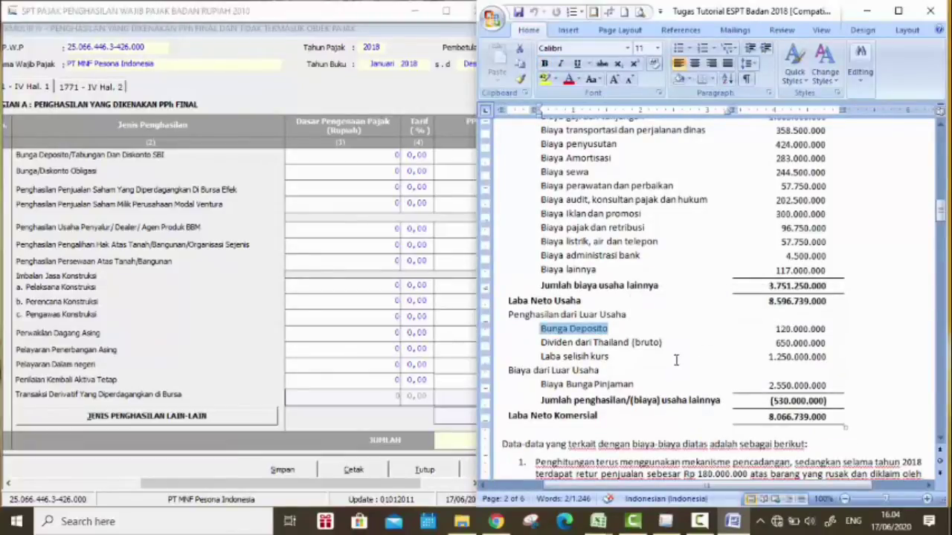
scroll(675, 360, "down", 15)
scroll(637, 385, "up", 1)
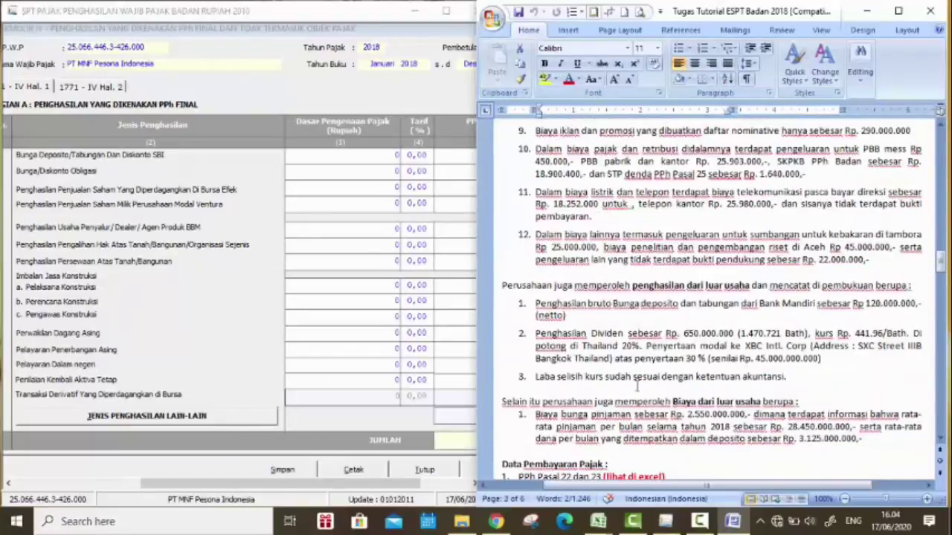
left_click_drag(536, 315, 569, 316)
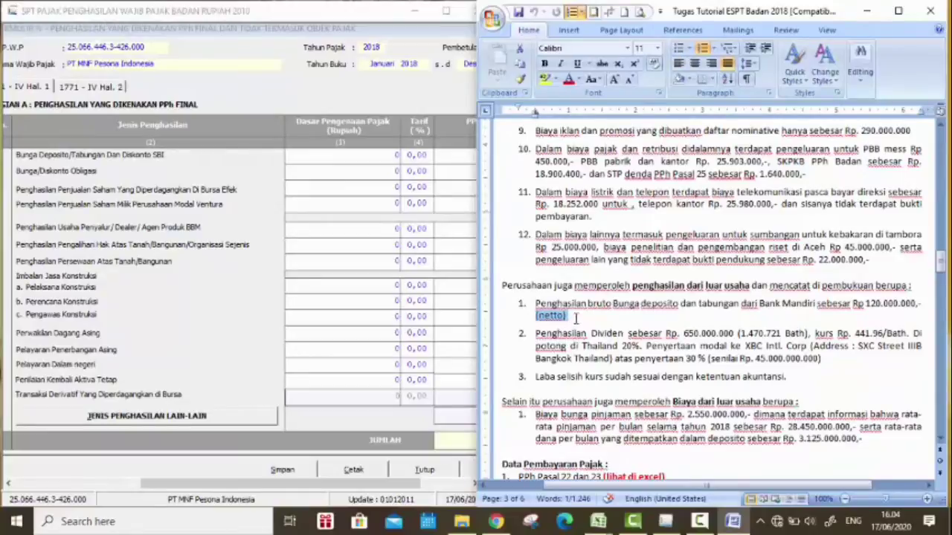
left_click(397, 155)
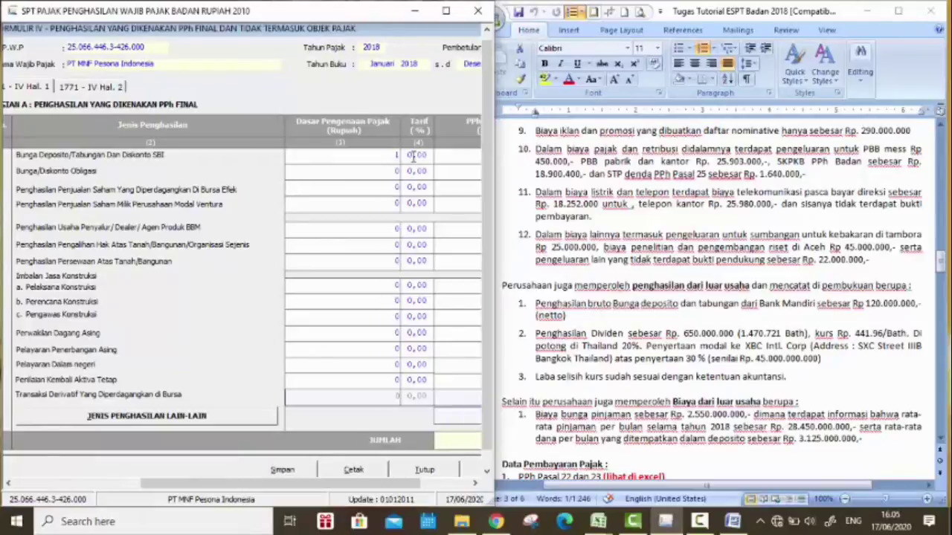
Step: Enter a 150.000.000 deposit interest tax base at a 20% rate, giving 30.000.000 tax owed
type("150000000")
left_click(411, 155)
type("20")
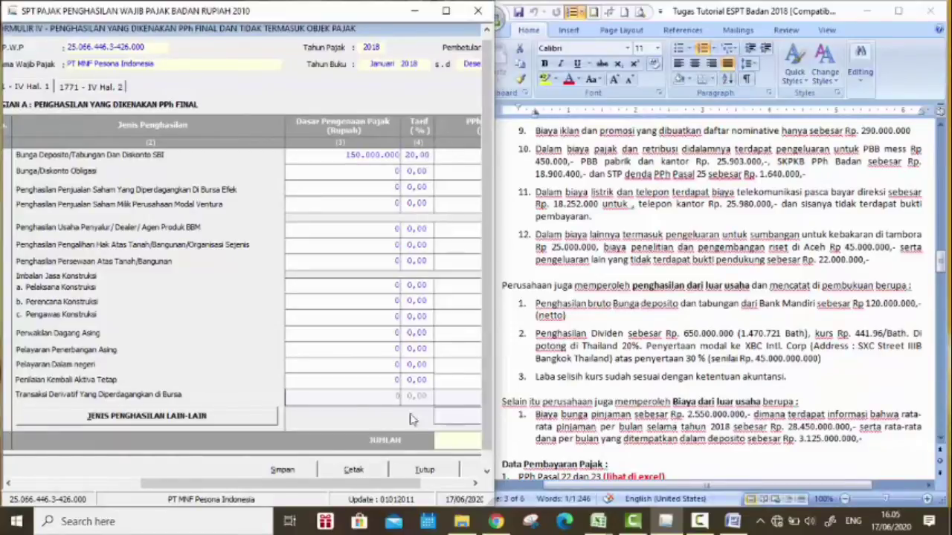
key("Tab")
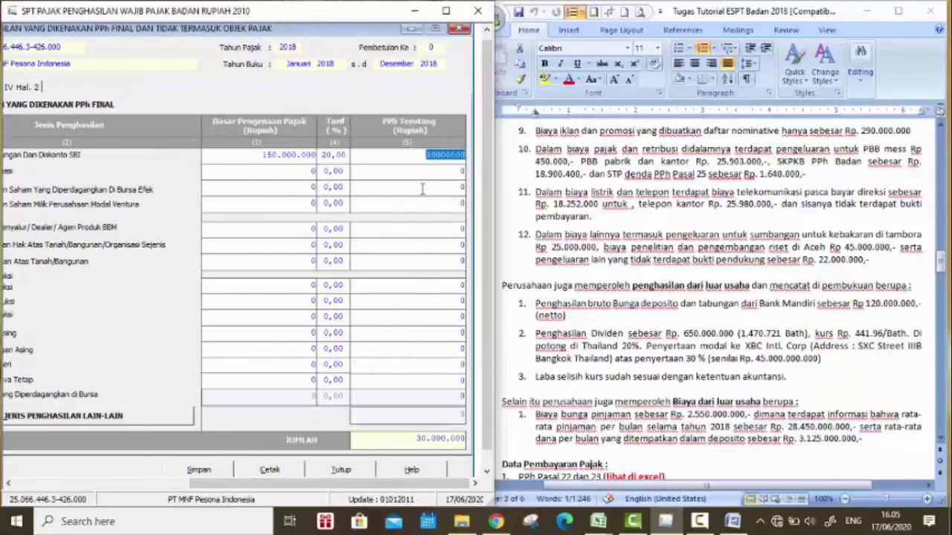
left_click(421, 189)
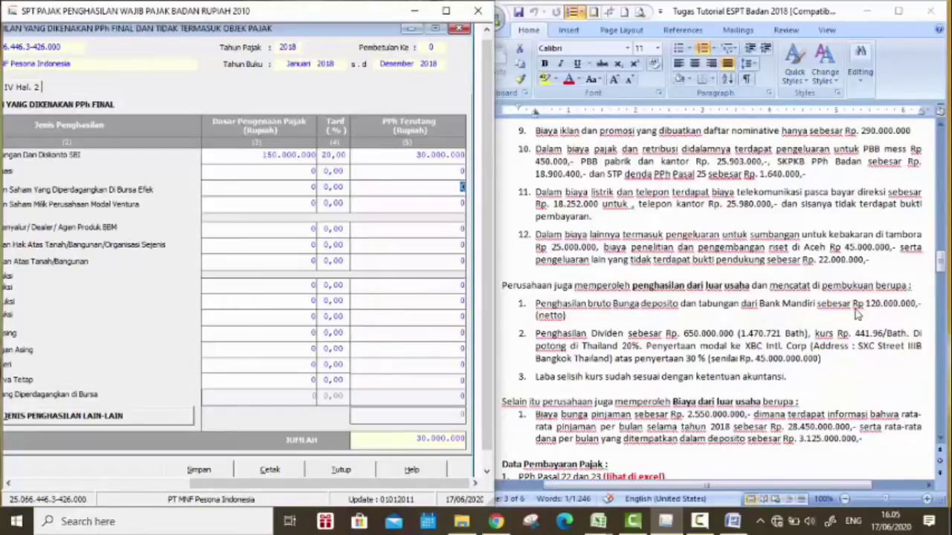
left_click_drag(269, 483, 174, 483)
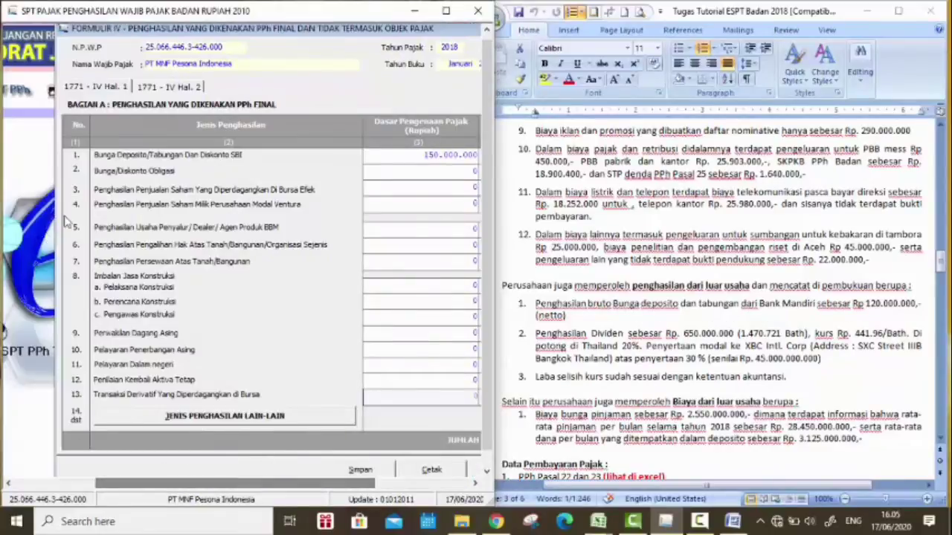
Step: Check Bagian B, save Formulir IV with confirmation of 'Data berhasil disimpan', and close the form
left_click(195, 87)
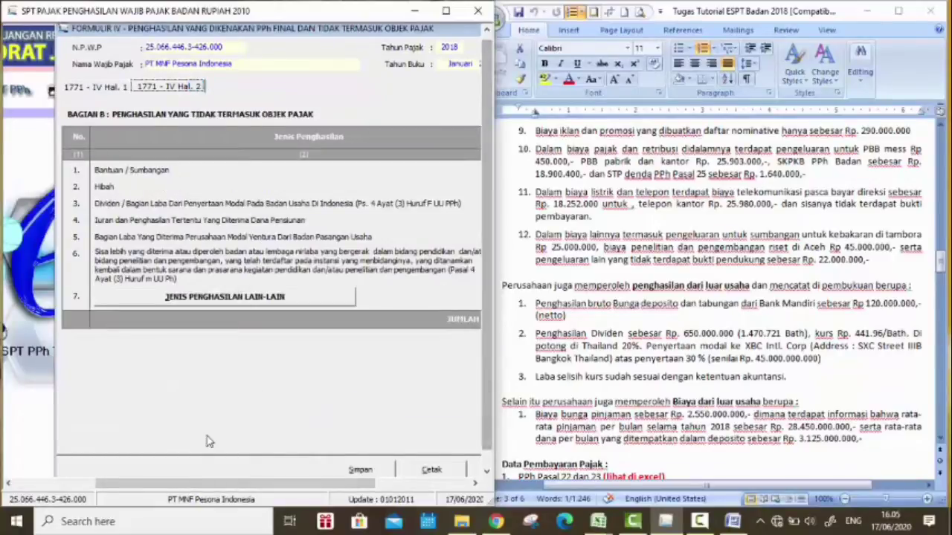
scroll(651, 264, "up", 3)
scroll(651, 275, "down", 3)
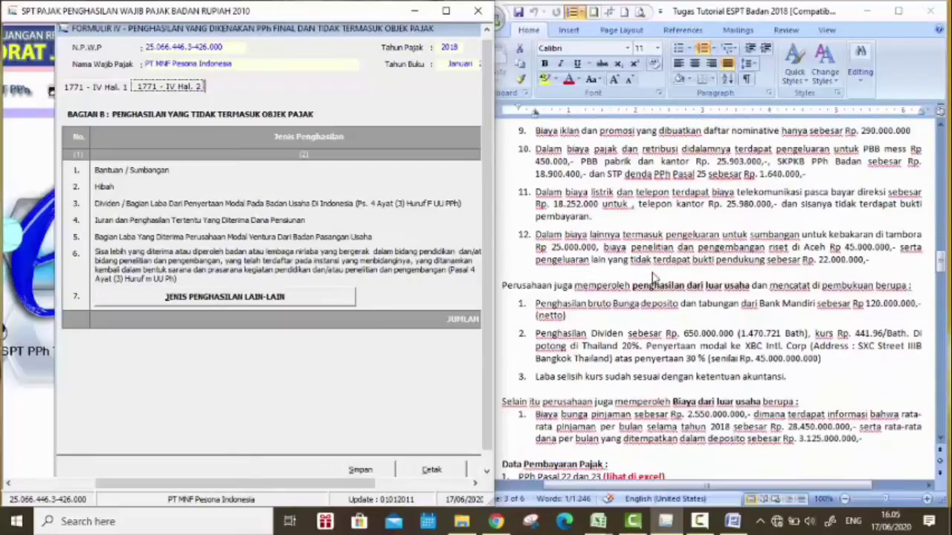
scroll(576, 427, "up", 10)
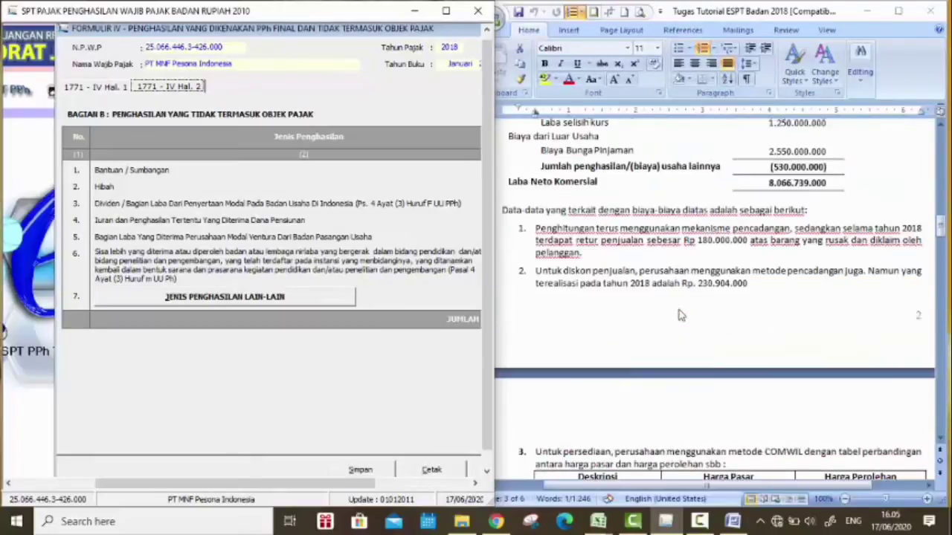
left_click(445, 10)
left_click(359, 463)
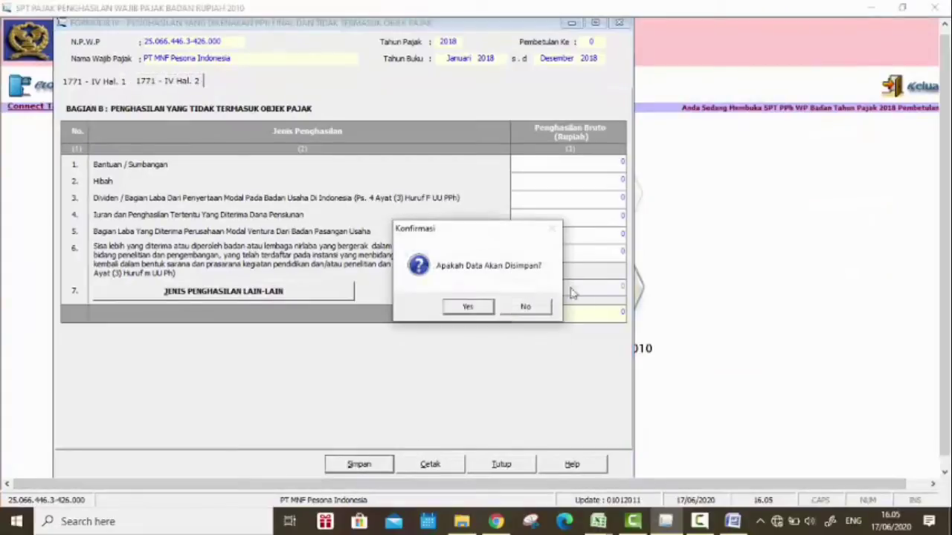
left_click(467, 311)
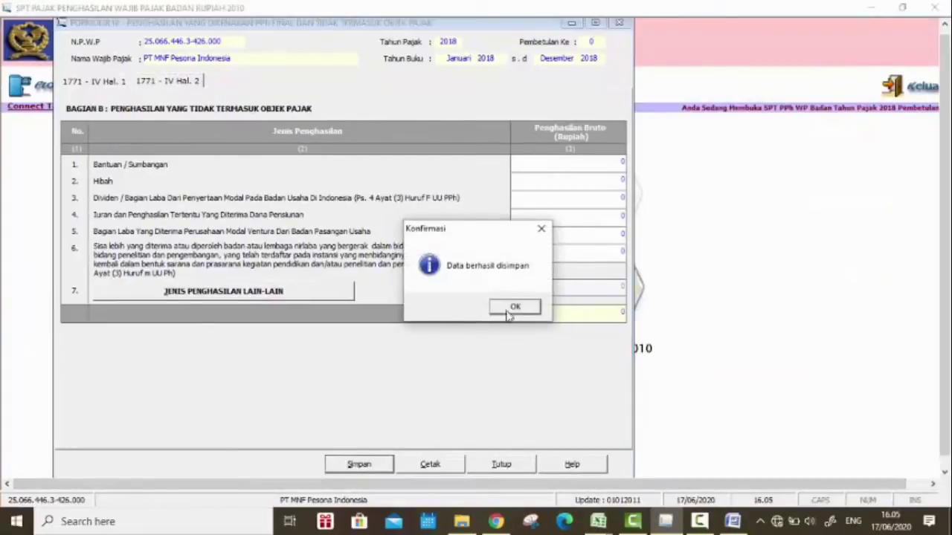
left_click(508, 307)
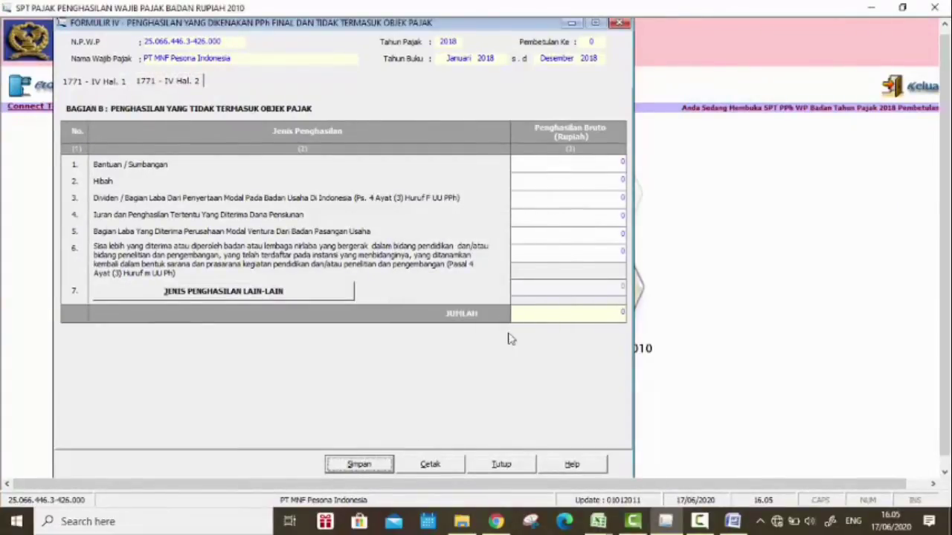
left_click(502, 465)
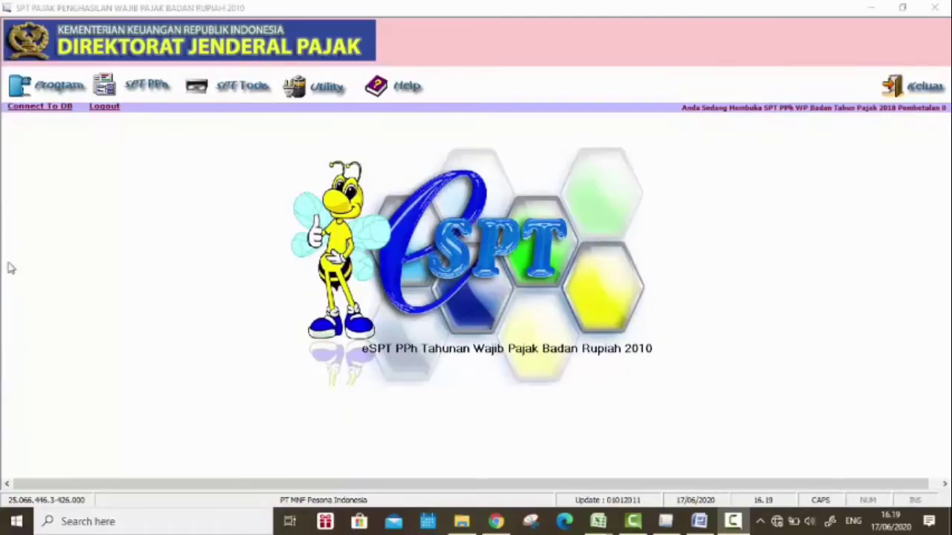
Step: Open the SPT PPh Wajib Pajak Badan form and mark the bookkeeping as Tidak Diaudit
left_click(145, 97)
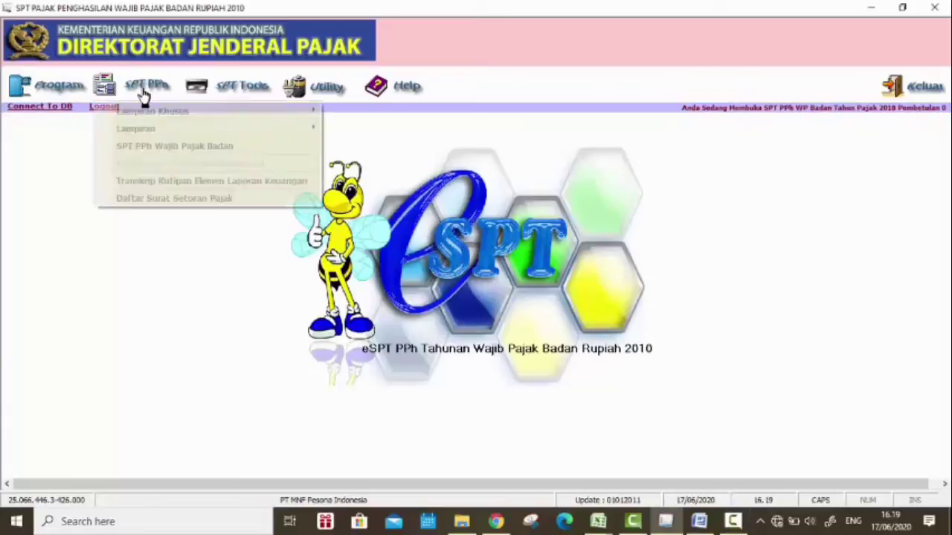
left_click(265, 152)
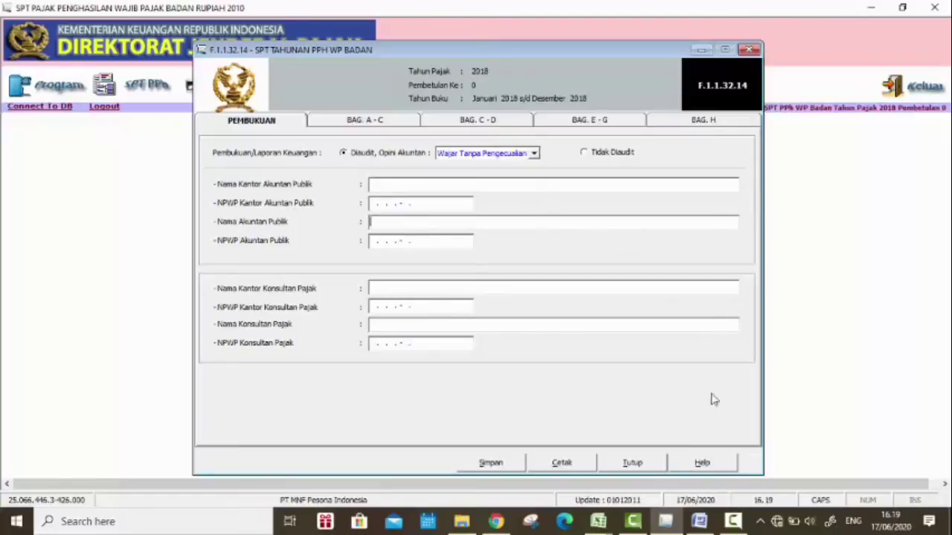
left_click(699, 521)
scroll(754, 264, "up", 15)
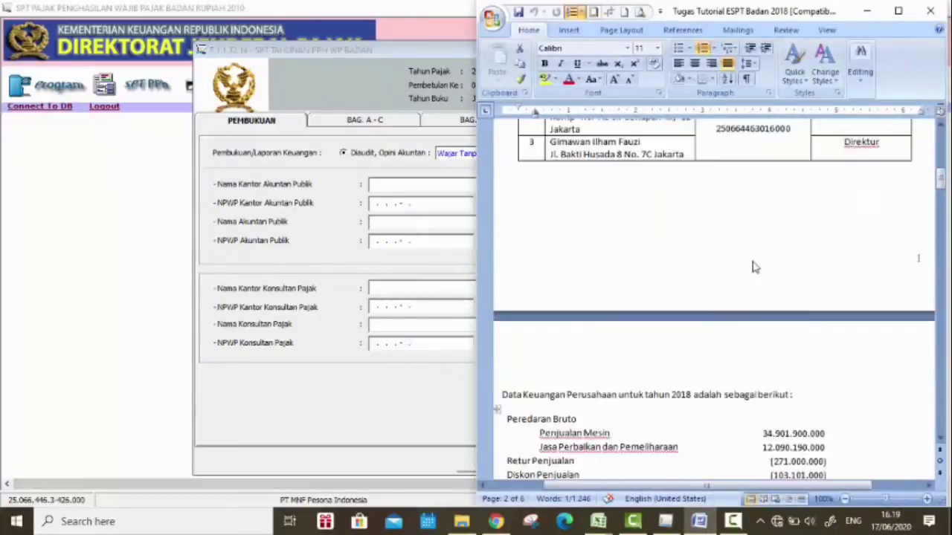
scroll(754, 264, "up", 3)
left_click(413, 174)
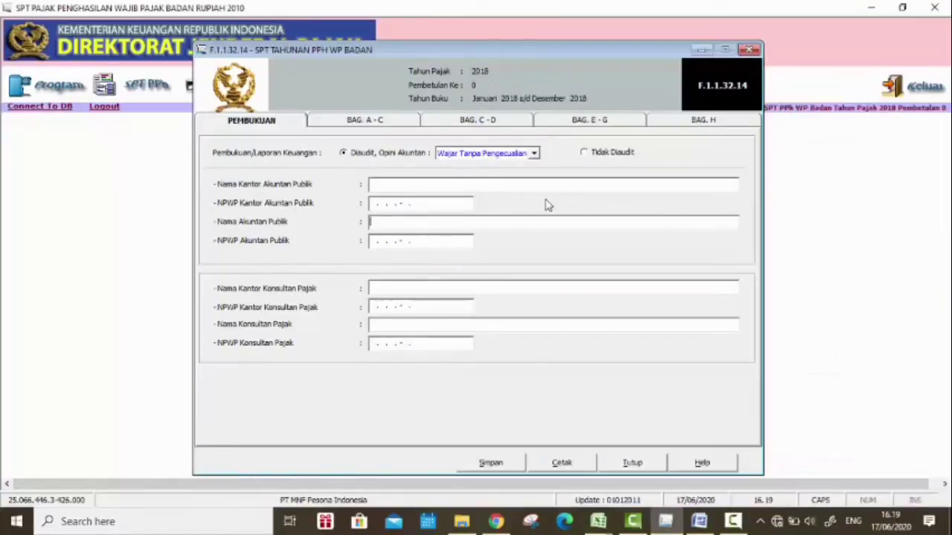
left_click(584, 152)
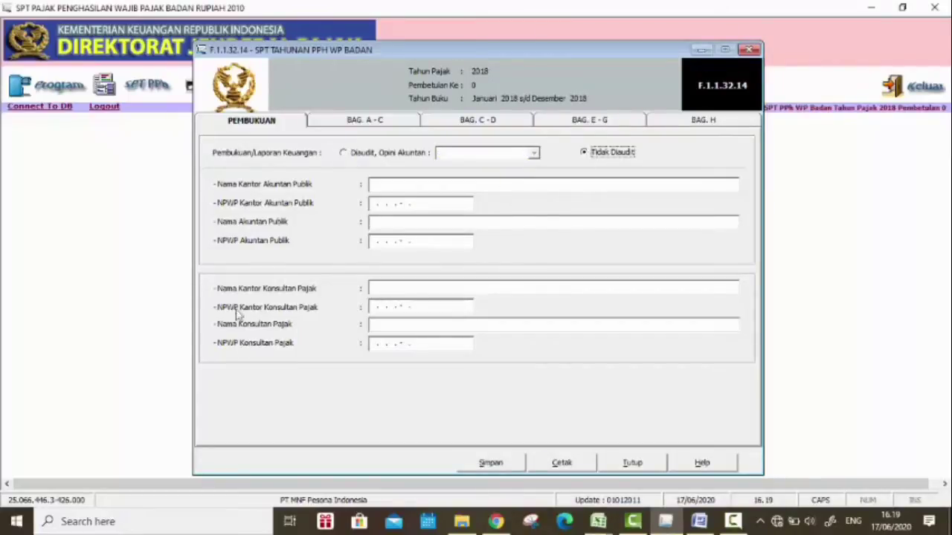
Step: Copy the tax consultant office name and its tax ID from the Word case into the form
left_click(699, 521)
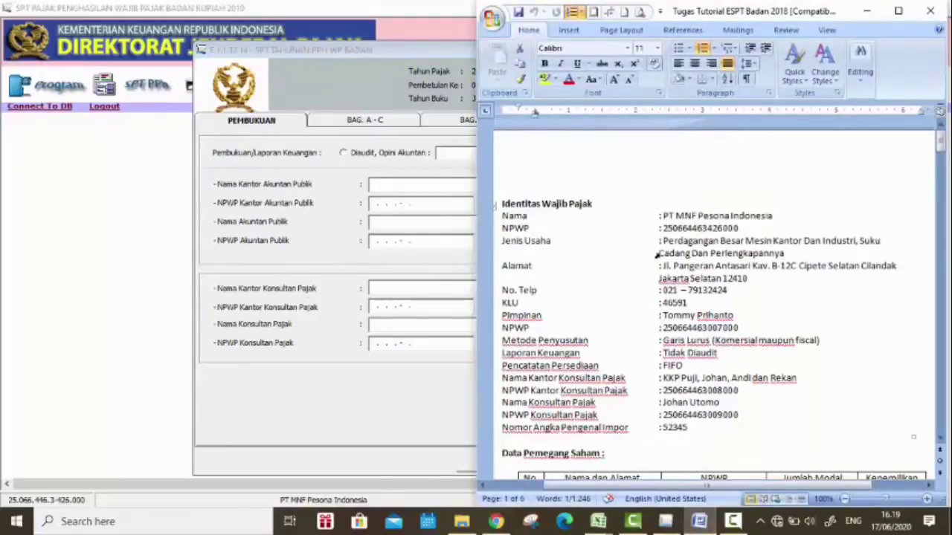
left_click(664, 379)
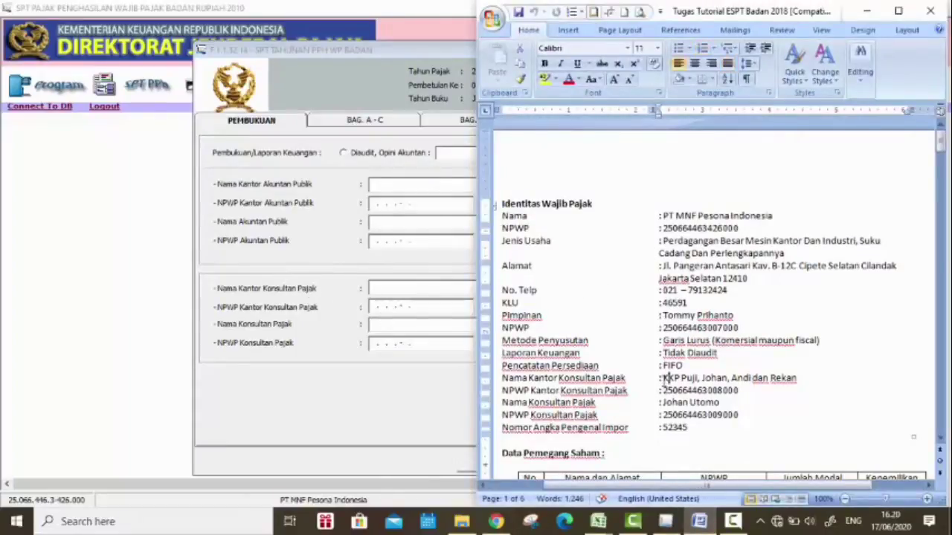
left_click_drag(664, 379, 801, 381)
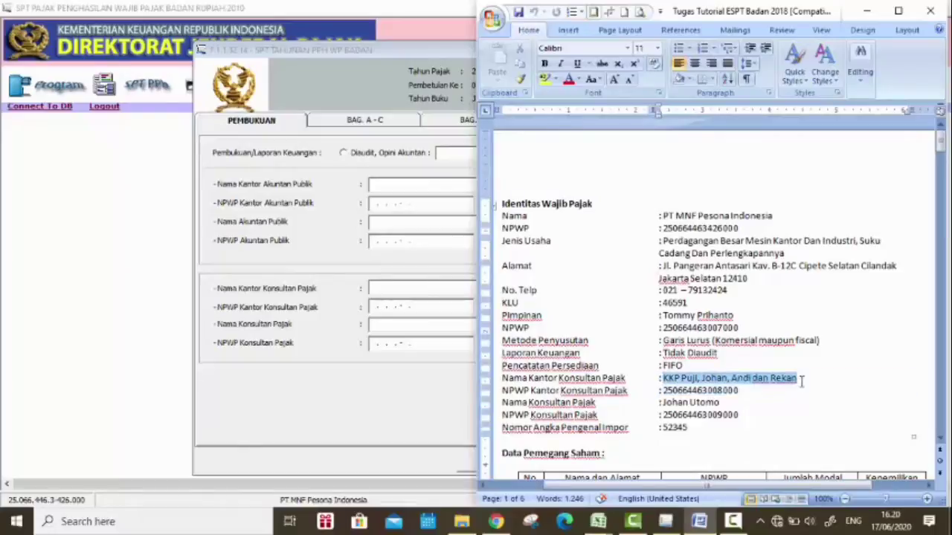
key("ctrl+c")
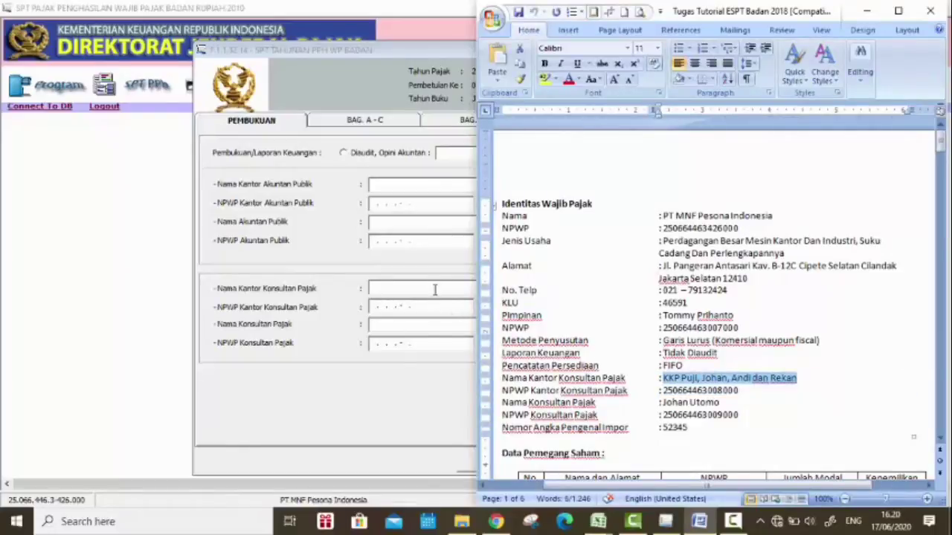
left_click(435, 290)
key("ctrl+v")
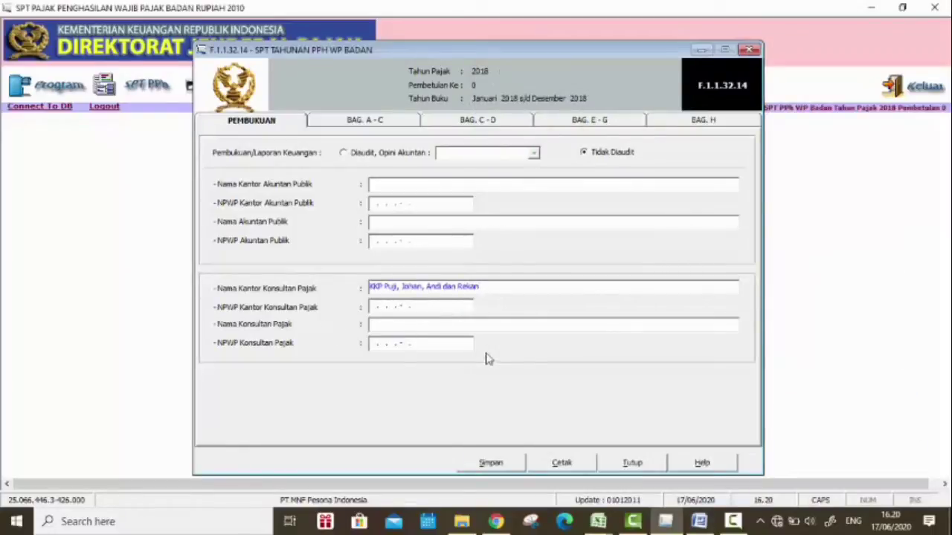
left_click(699, 521)
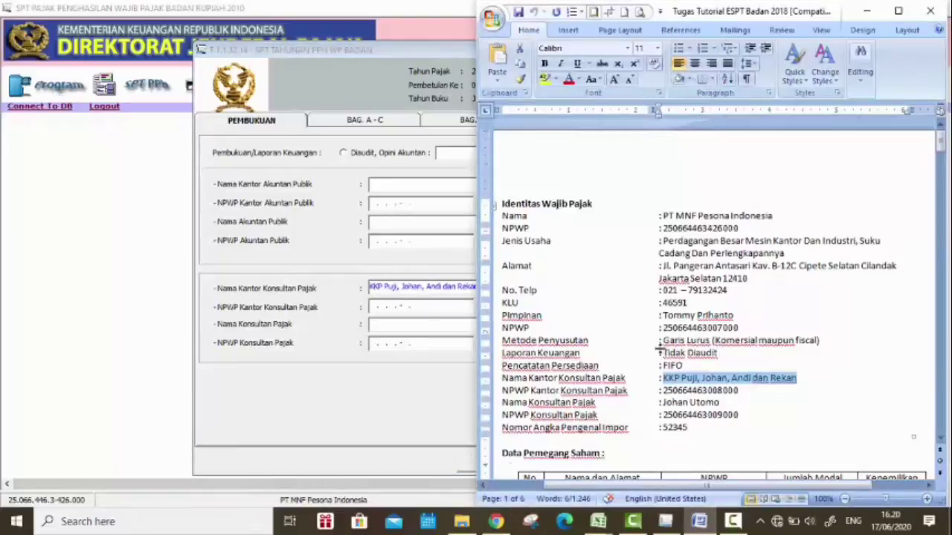
left_click_drag(728, 398, 748, 394)
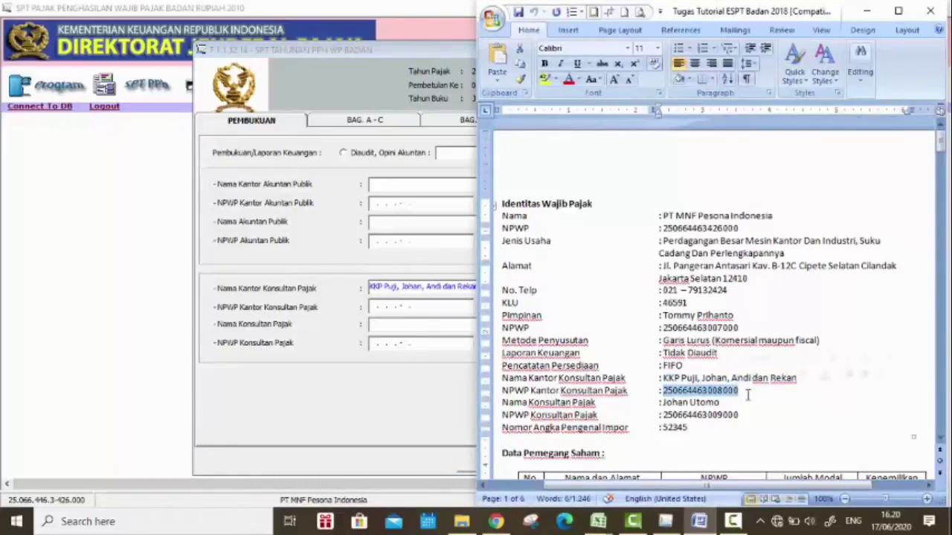
left_click(377, 311)
left_click(376, 311)
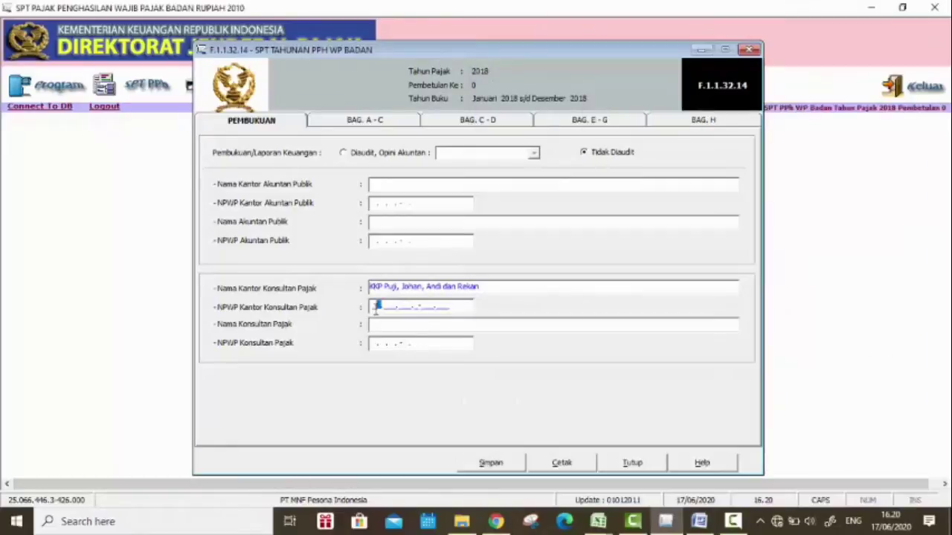
key("ctrl+v")
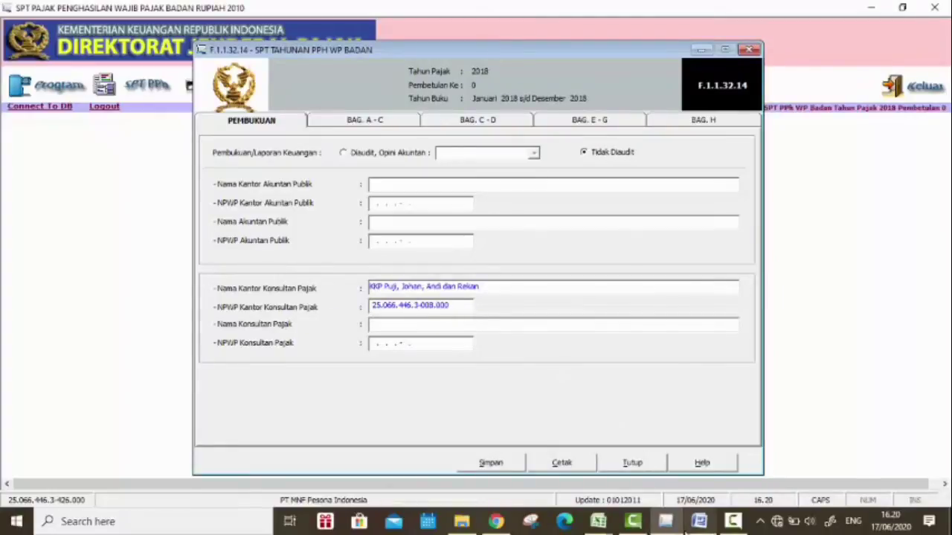
Step: Copy the consultant's name and tax ID into the form, removing a stray colon from the name
key("alt+Tab")
left_click_drag(659, 403, 719, 403)
key("ctrl+c")
key("alt+Tab")
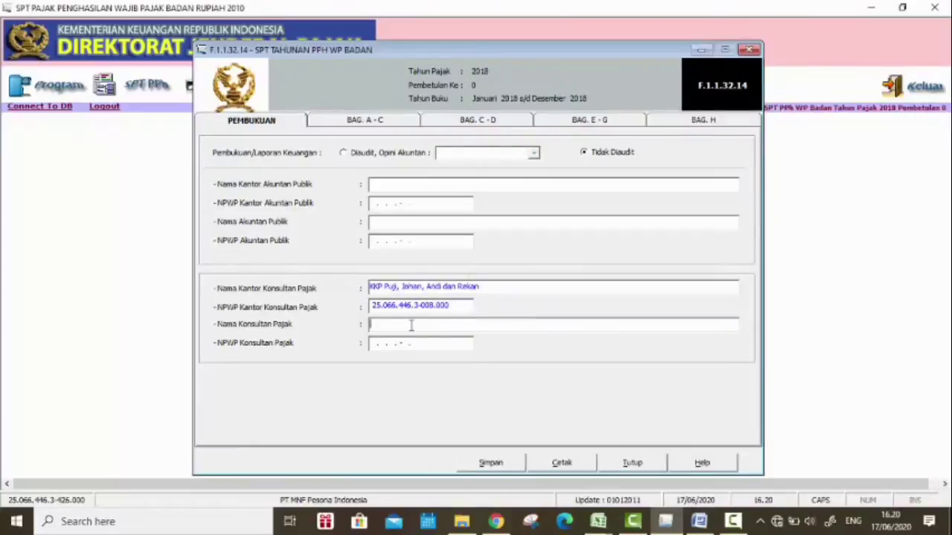
key("ctrl+v")
mouse_move(697, 523)
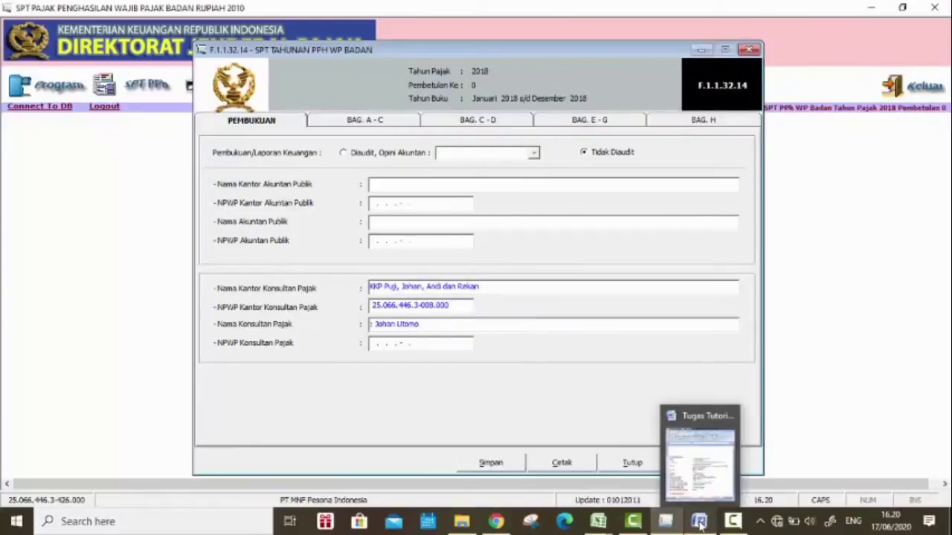
left_click(678, 427)
left_click_drag(663, 414, 738, 415)
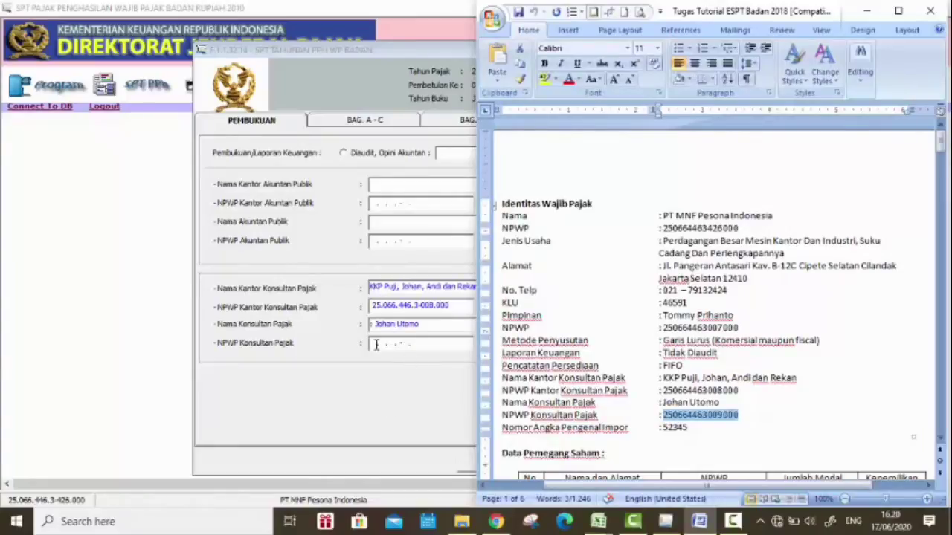
left_click(376, 345)
key("ctrl+v")
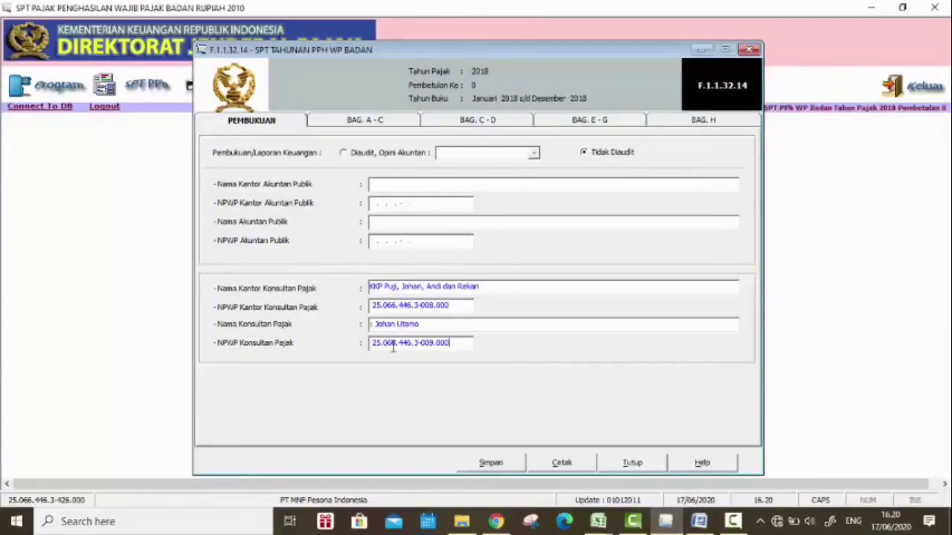
left_click_drag(374, 324, 373, 350)
key("Delete")
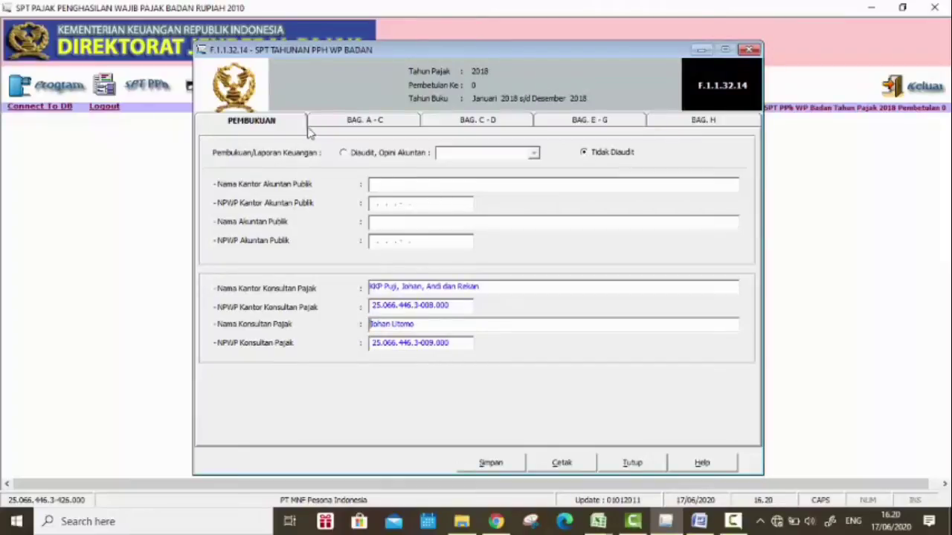
left_click(330, 122)
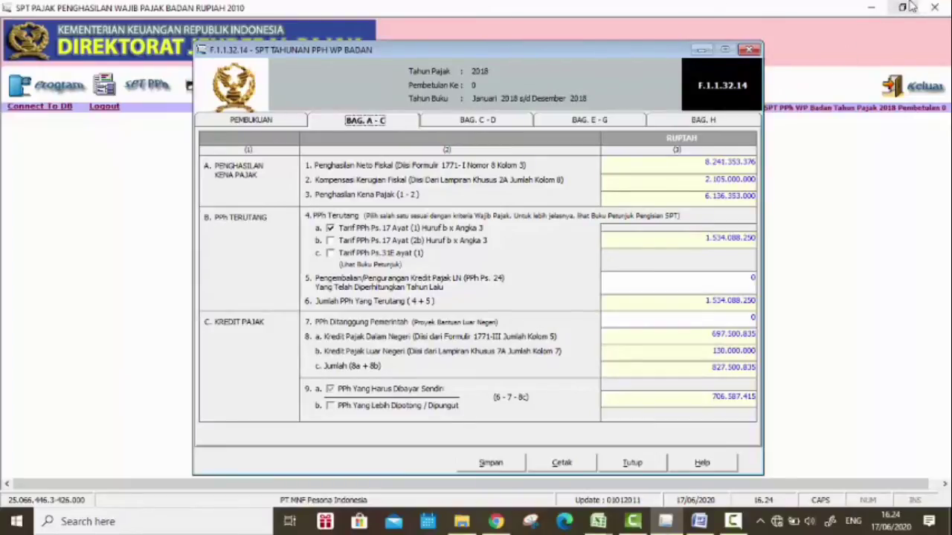
Step: Review Bagian A–C (taxable income 6.136.353.000, tax due 1.534.088.250) and restore the window down
left_click(899, 7)
Step: Stretch the SPT window to full height and scroll through the Pasal 31E figures beside the Excel reconciliation
double_click(371, 185)
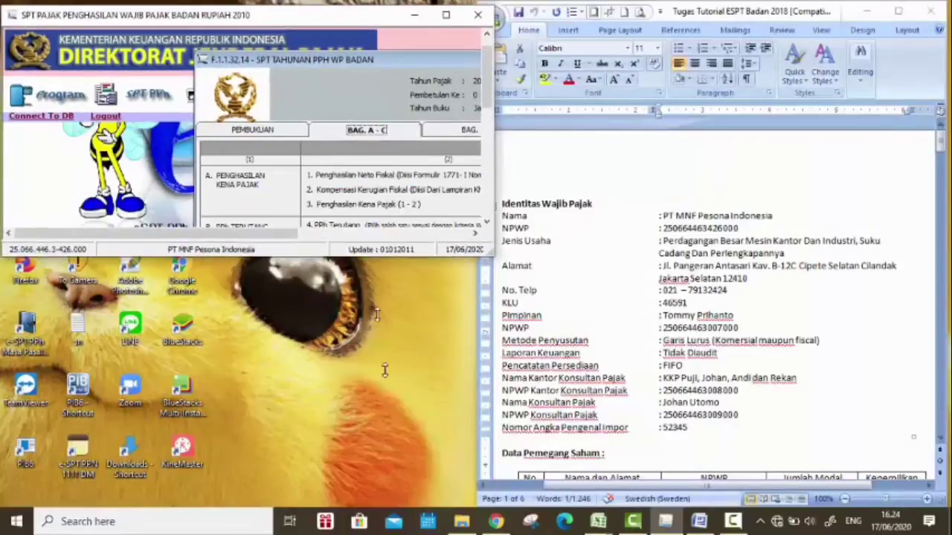
left_click_drag(291, 483, 424, 485)
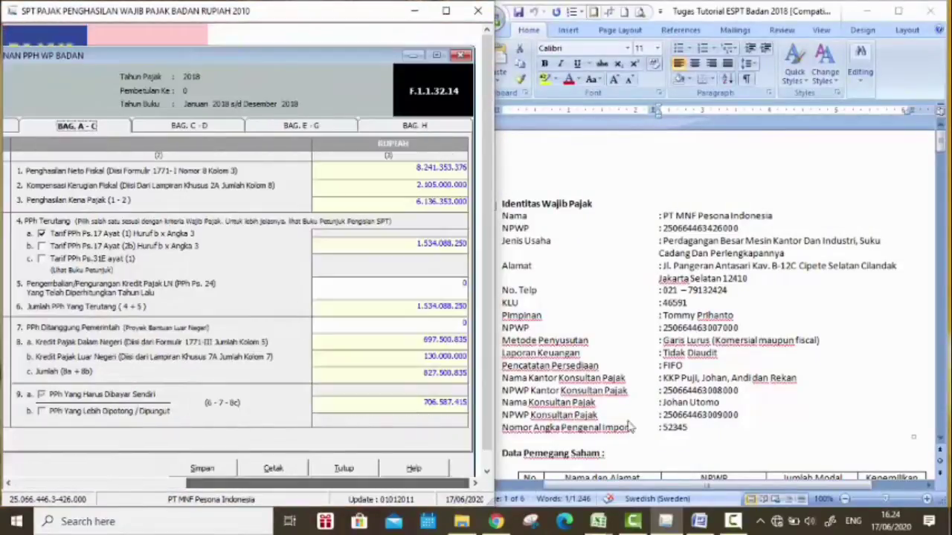
scroll(732, 320, "down", 10)
scroll(732, 319, "down", 10)
scroll(736, 319, "up", 5)
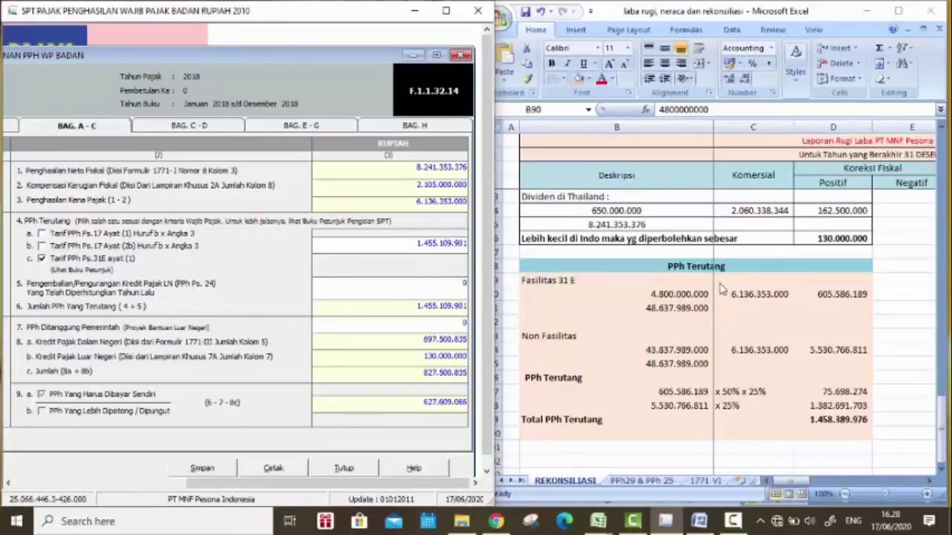
Step: Confirm the 4c PPh Terutang of 1.455.109.901 and bring up the SE-02/PJ/2015 circular in Chrome
left_click(403, 243)
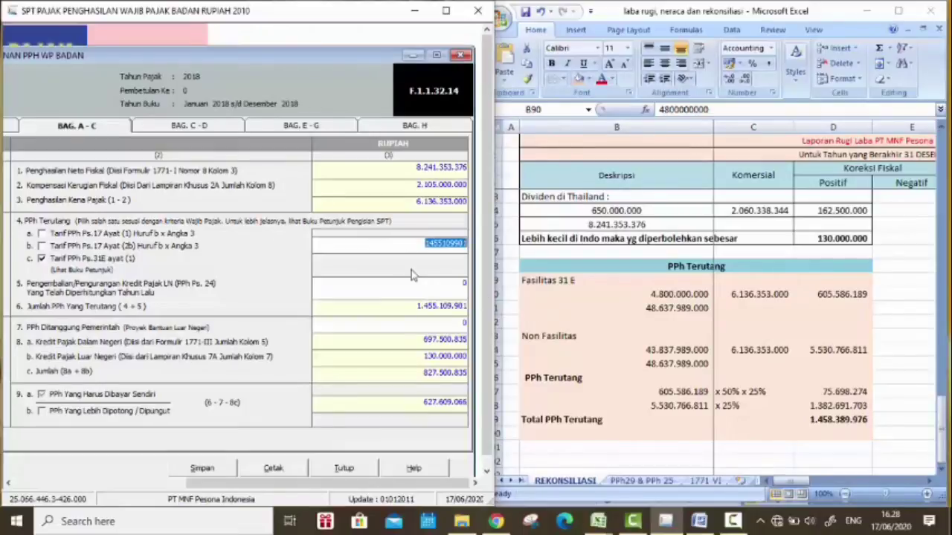
left_click(421, 273)
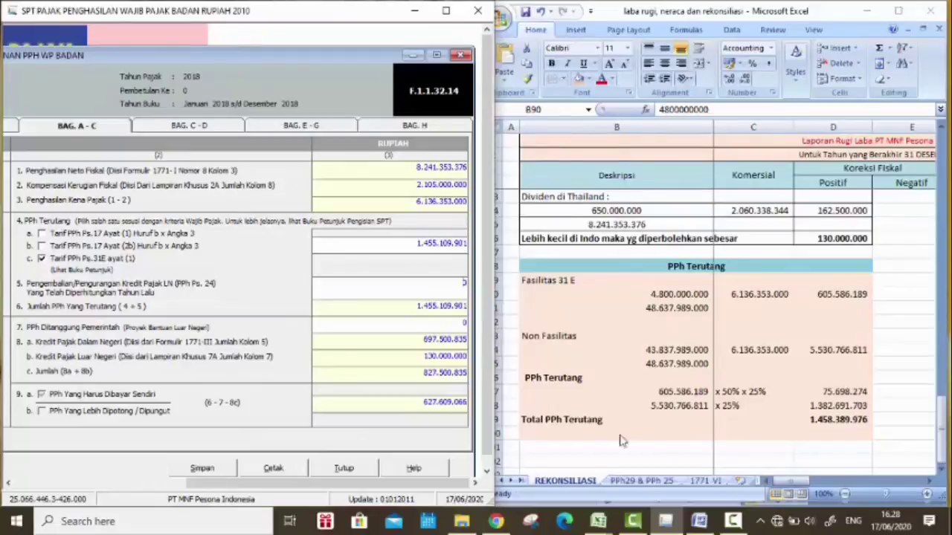
left_click(497, 522)
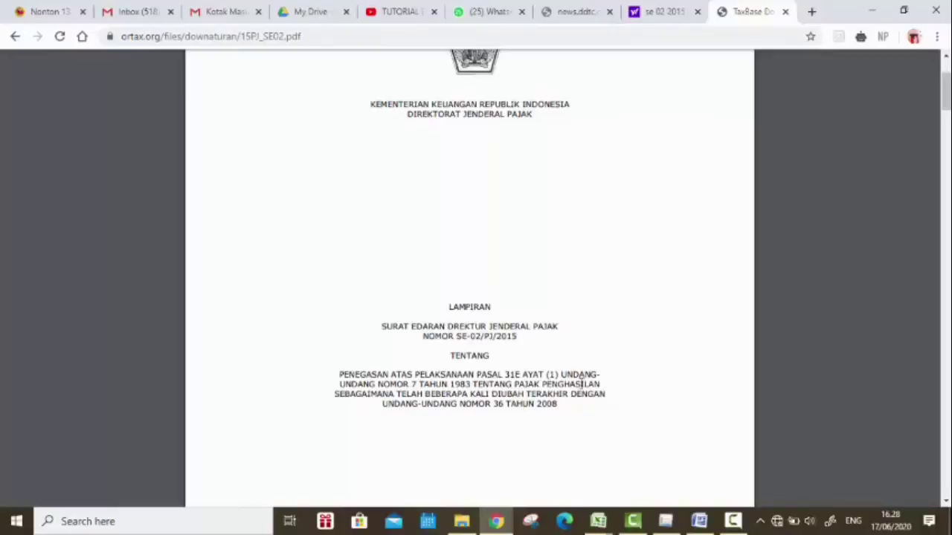
Step: Scroll the SE-02/PJ/2015 PDF down to Lampiran I example no. 2 for PT B
scroll(584, 375, "down", 5)
scroll(565, 332, "down", 5)
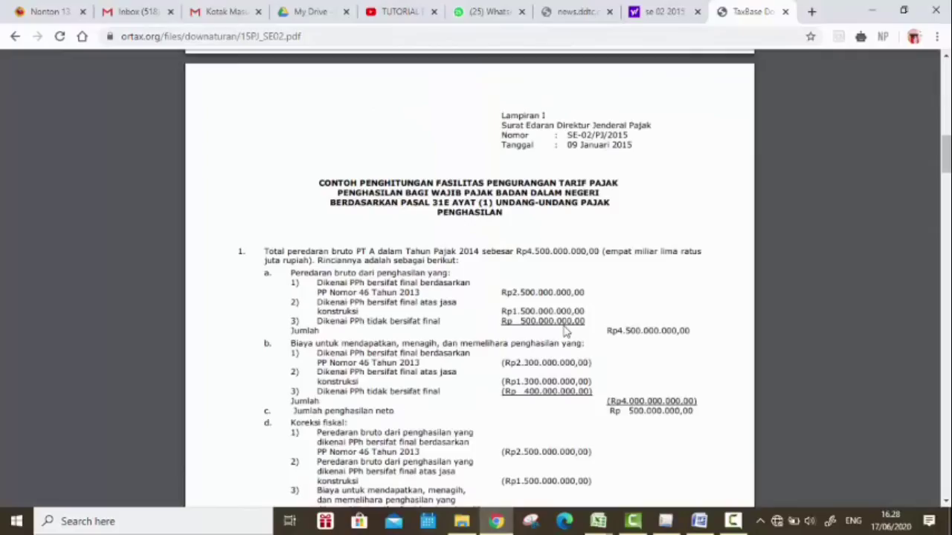
scroll(565, 332, "down", 5)
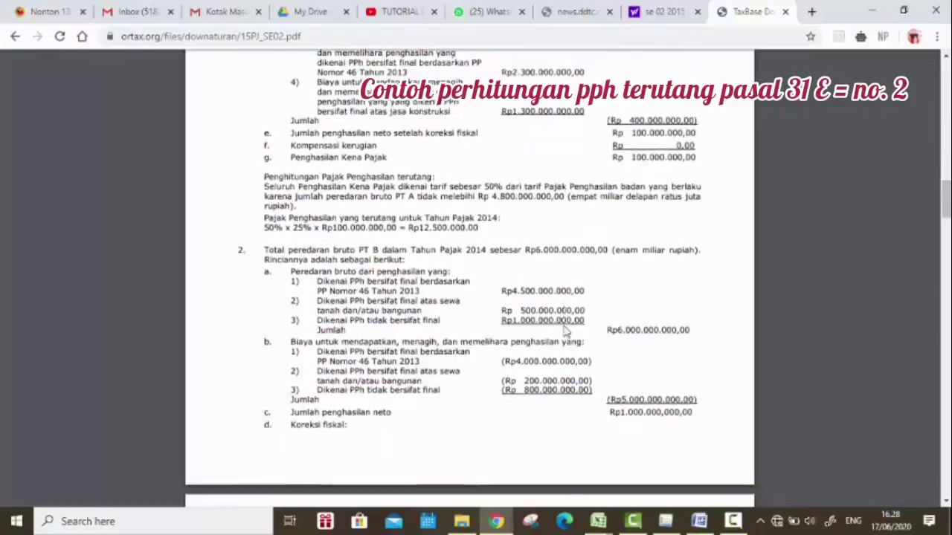
scroll(565, 333, "down", 1)
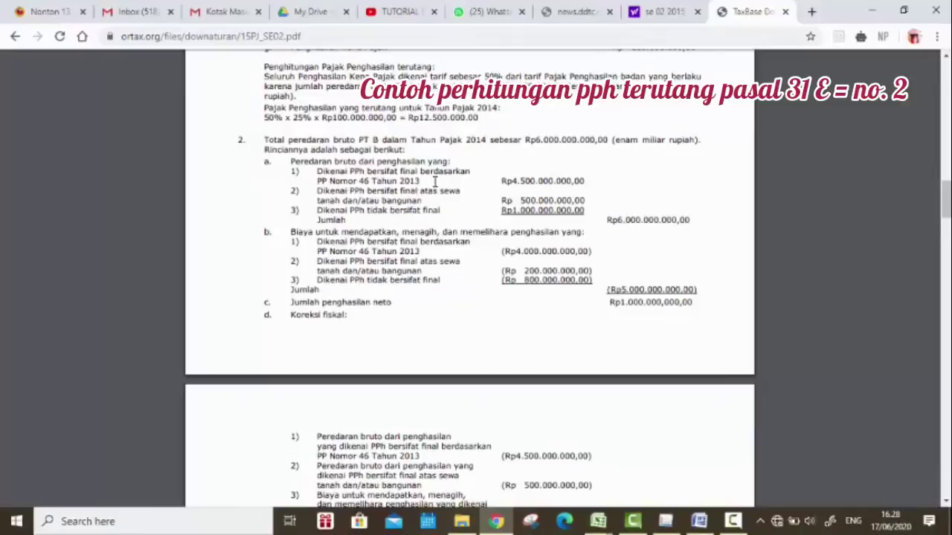
scroll(449, 246, "down", 3)
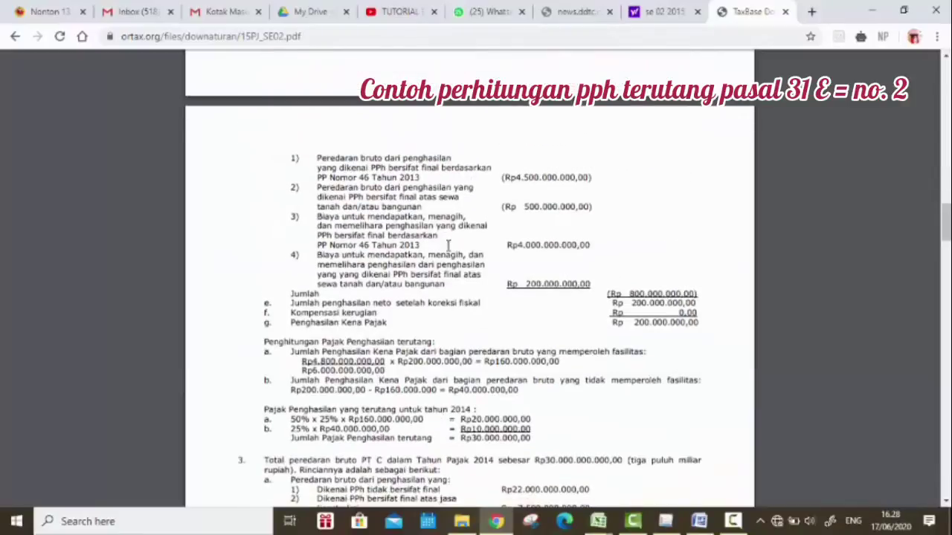
scroll(449, 246, "down", 1)
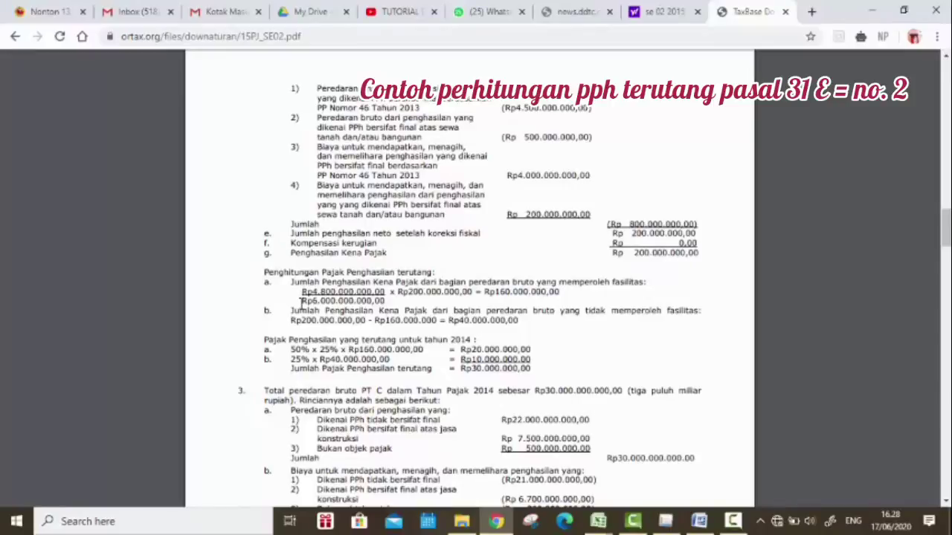
Step: Highlight PT B's facility-portion income, gross income lines and Rp6.000.000.000,00 total turnover
left_click_drag(303, 301, 402, 292)
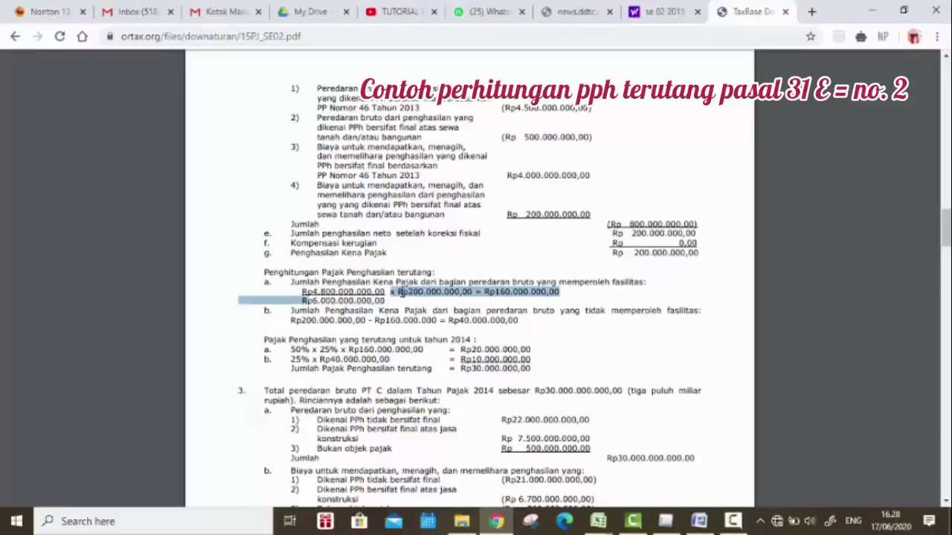
left_click(403, 292)
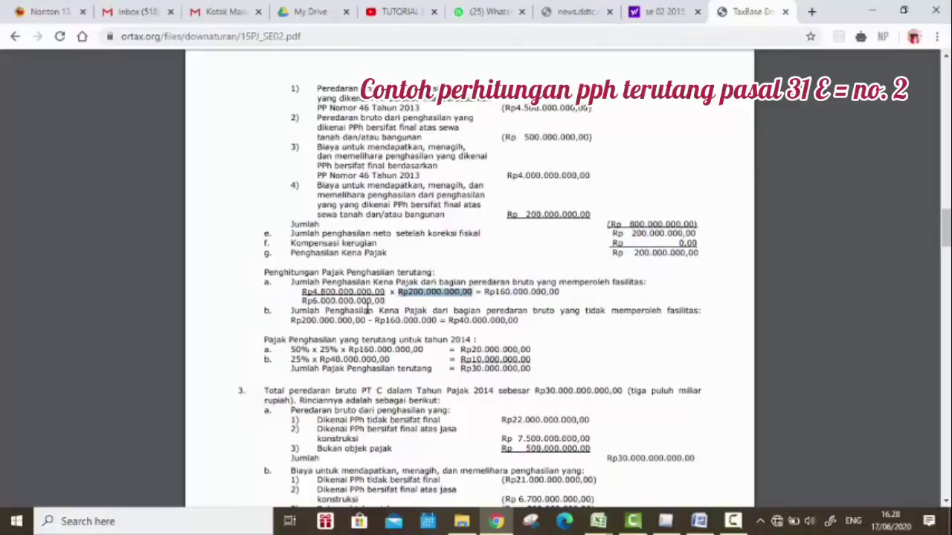
left_click_drag(302, 300, 384, 300)
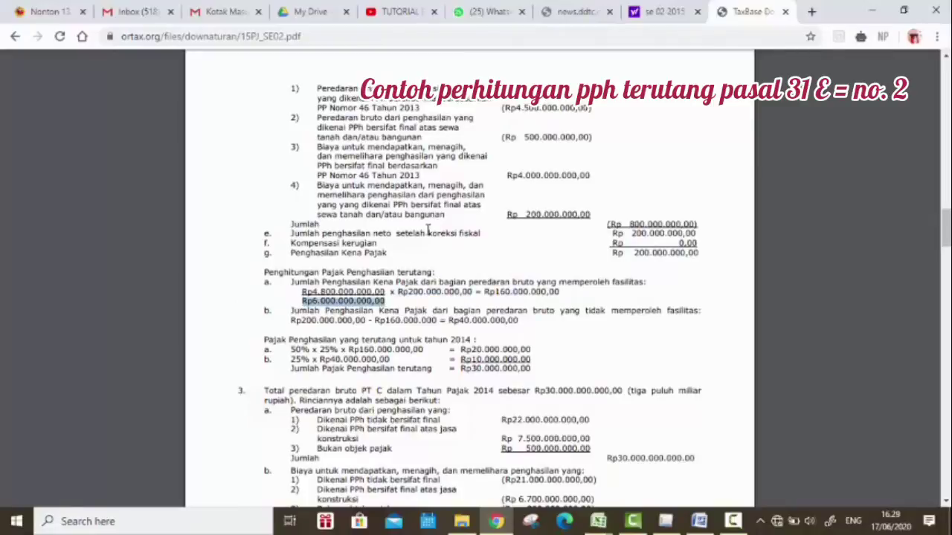
scroll(428, 230, "up", 5)
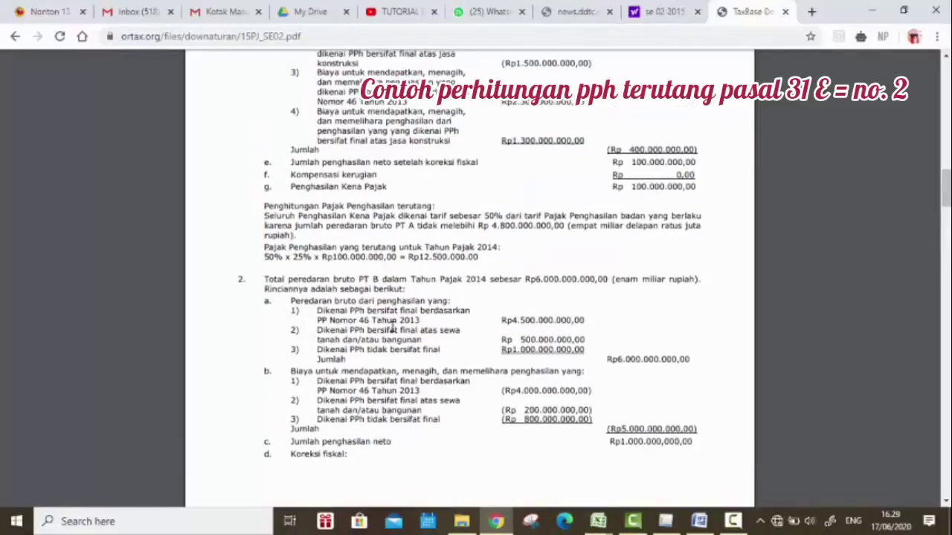
left_click_drag(370, 302, 678, 363)
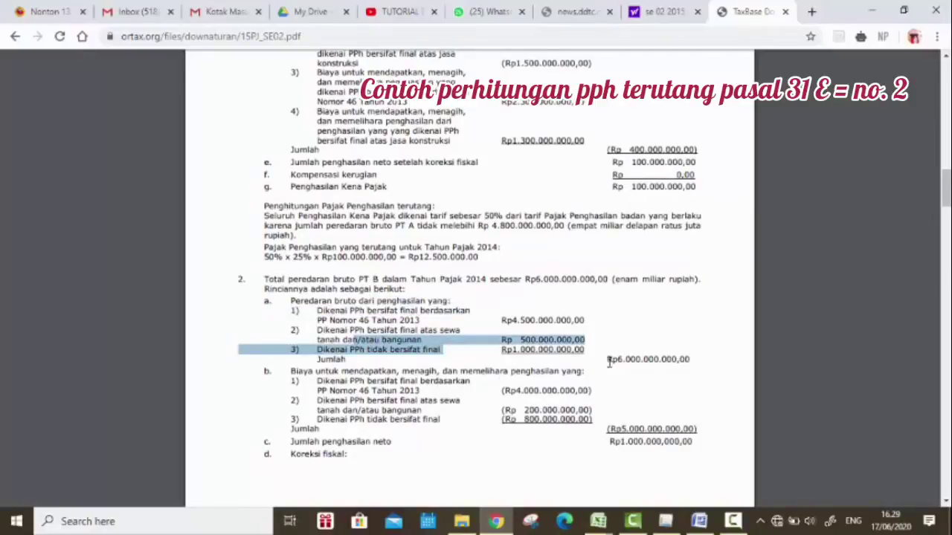
left_click_drag(607, 359, 699, 359)
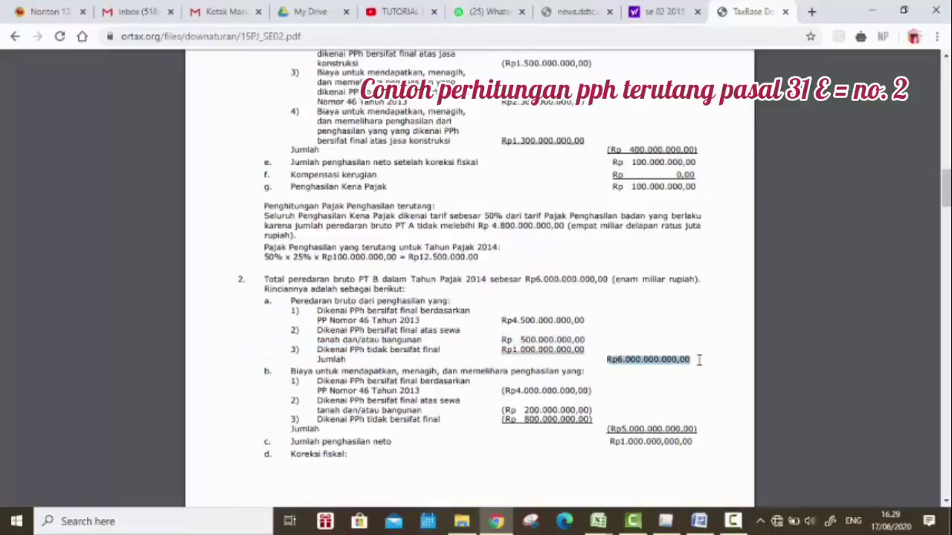
scroll(547, 333, "down", 5)
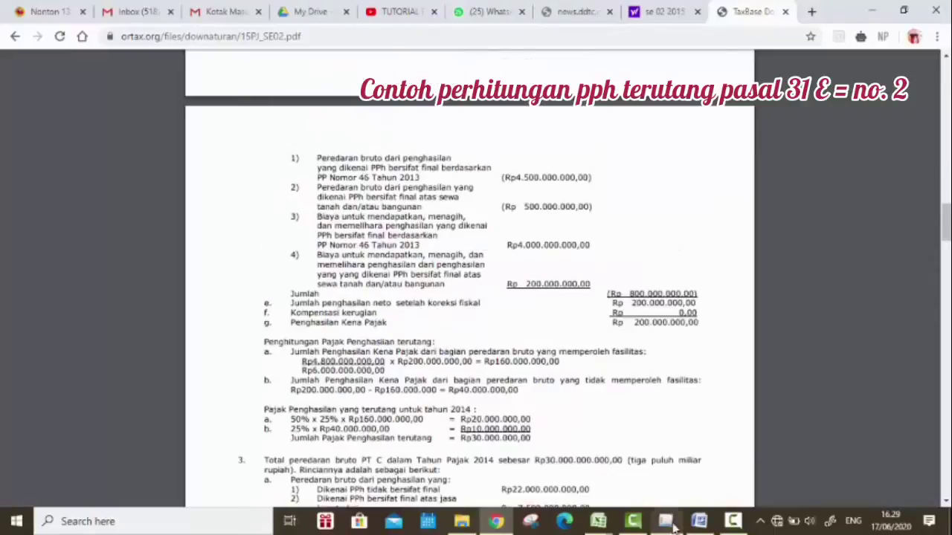
left_click(591, 522)
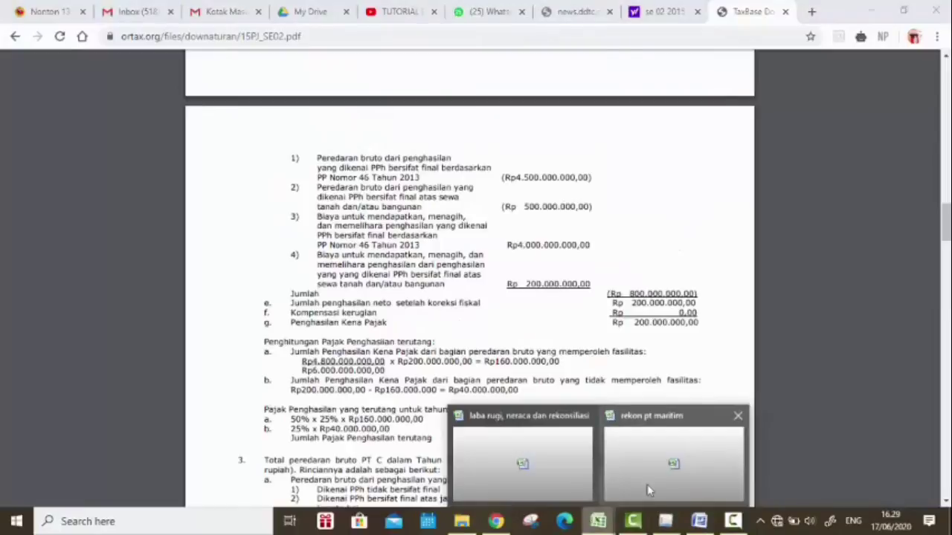
Step: Bring the rekonsiliasi workbook forward with the e-SPT tax return window beside it
left_click(560, 461)
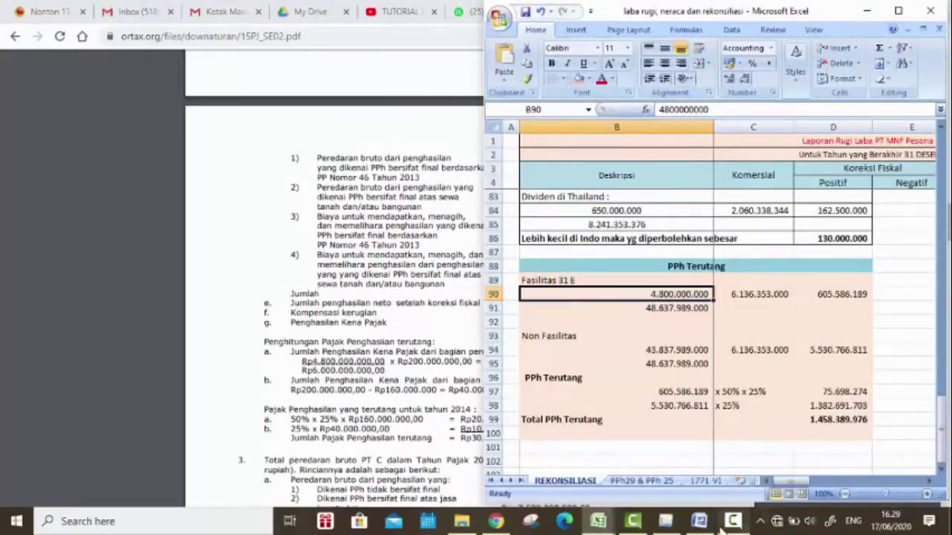
mouse_move(667, 521)
left_click(654, 420)
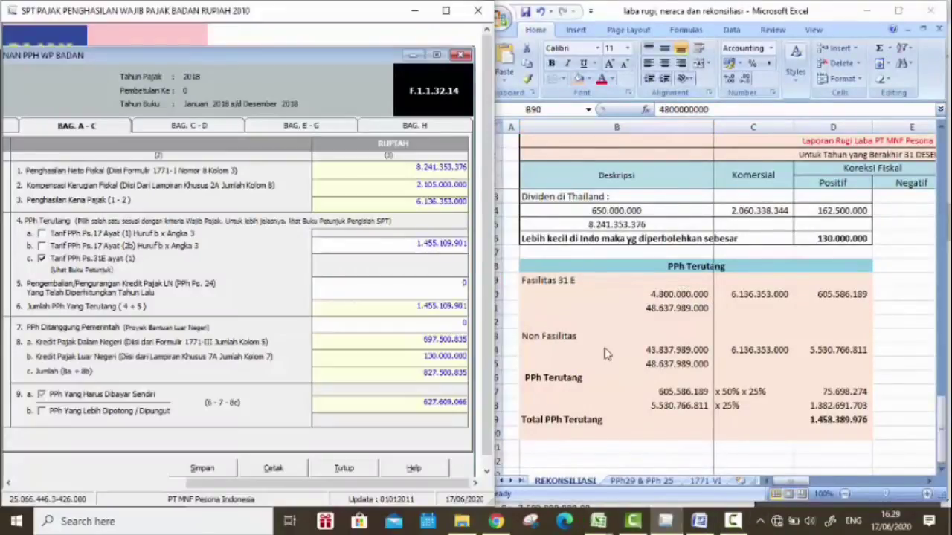
Step: Review B91's formula, keeping it at 48.637.989.000, and check where C90's value comes from
left_click(658, 296)
left_click(664, 308)
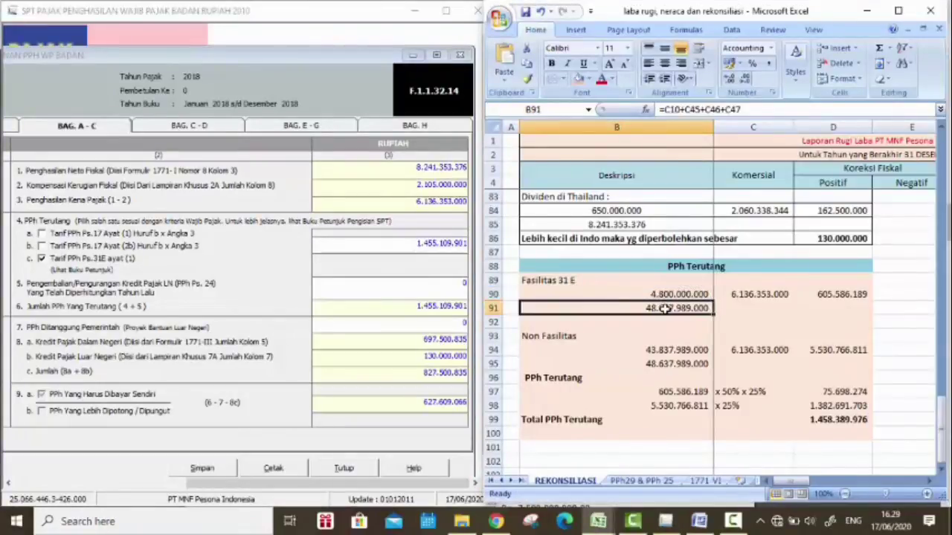
left_click(705, 109)
scroll(712, 283, "up", 20)
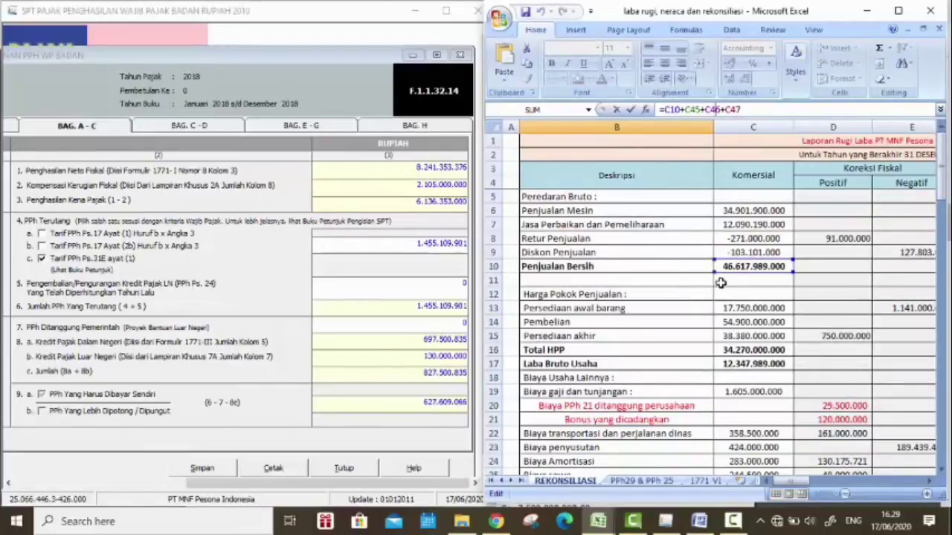
scroll(751, 267, "down", 9)
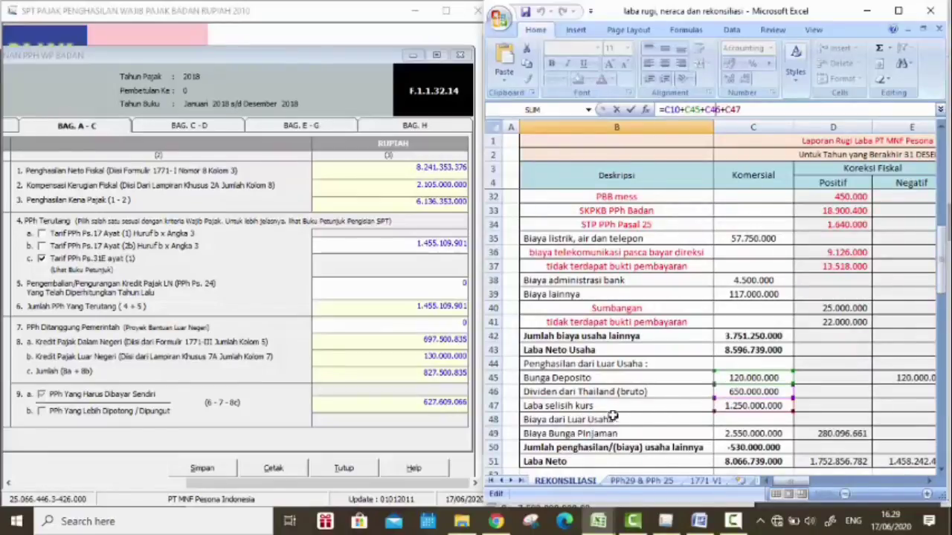
scroll(684, 352, "down", 9)
scroll(684, 353, "down", 8)
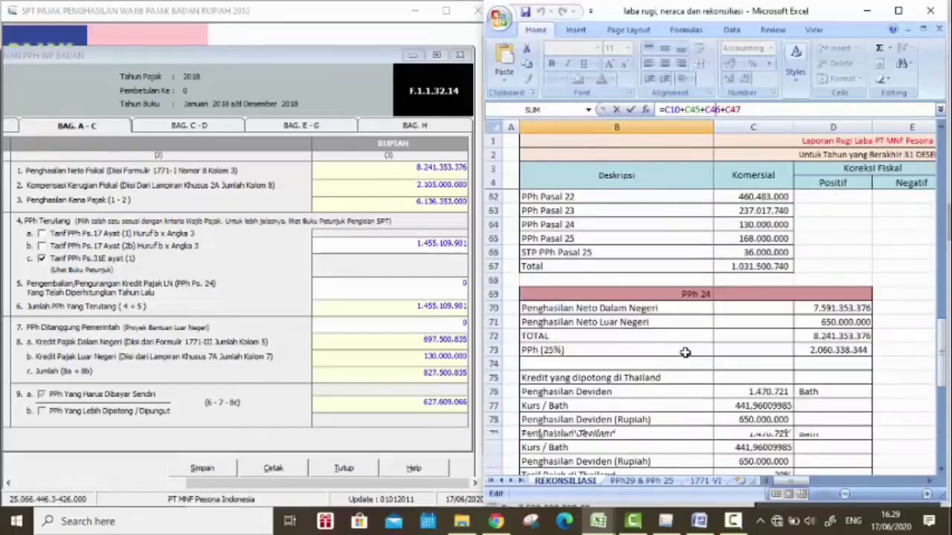
key("Return")
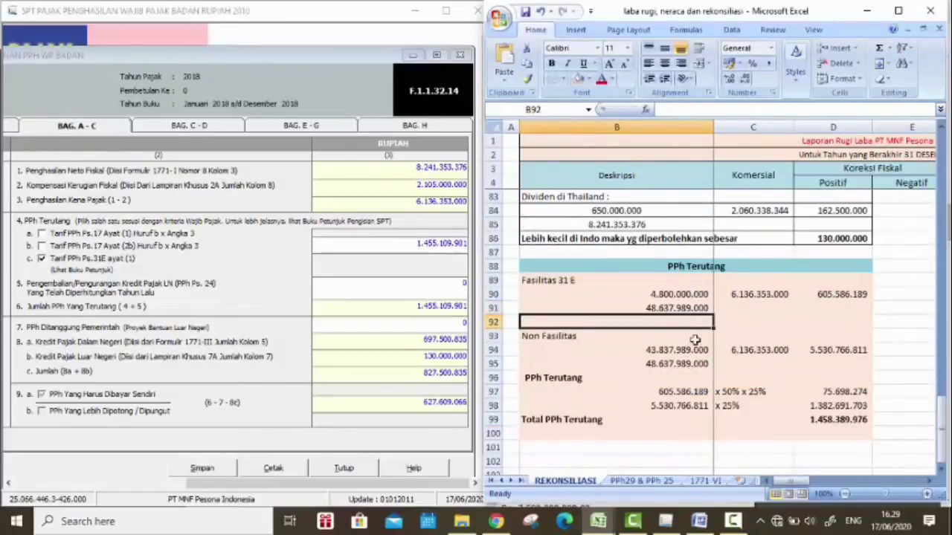
left_click(672, 310)
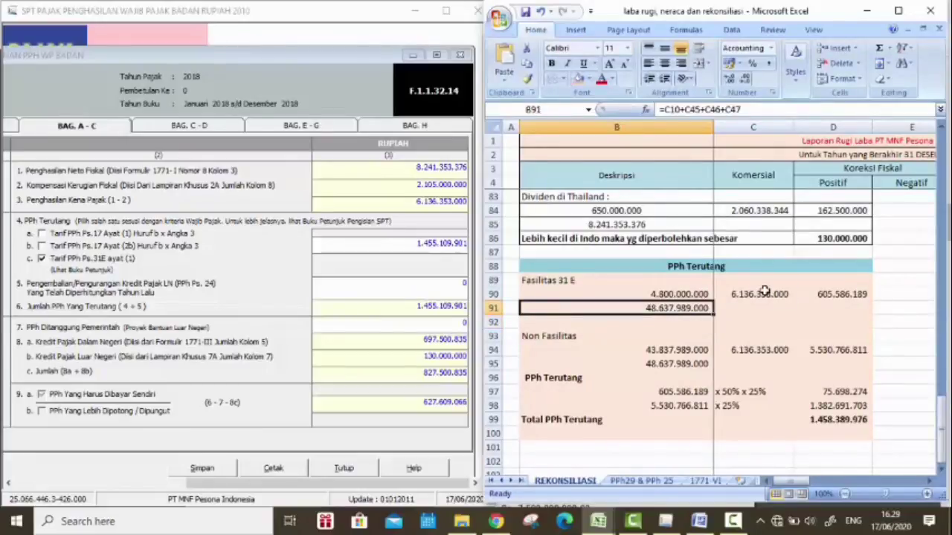
left_click(764, 294)
scroll(762, 298, "up", 2)
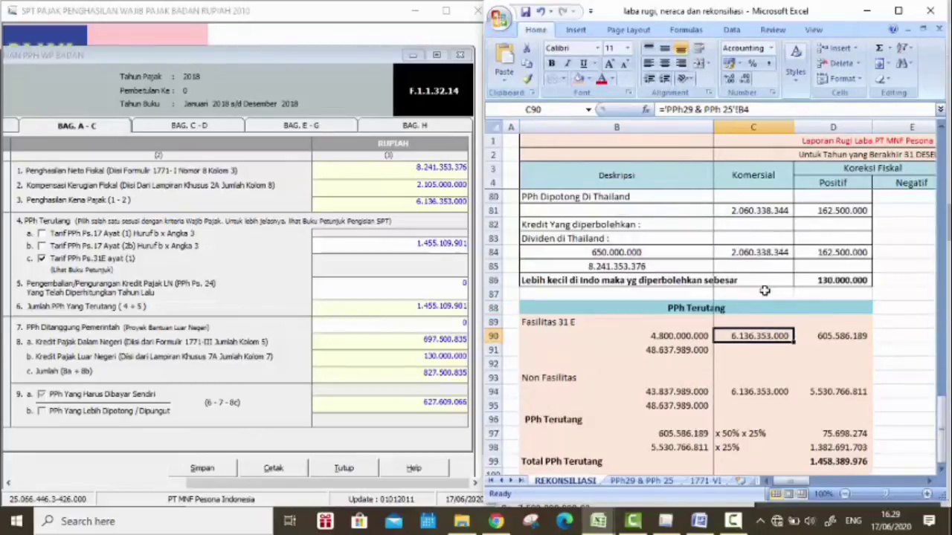
Step: On the PPh29 & PPh 25 sheet, check B3 and B4, recalculating PKP without its -376 deduction
left_click(640, 482)
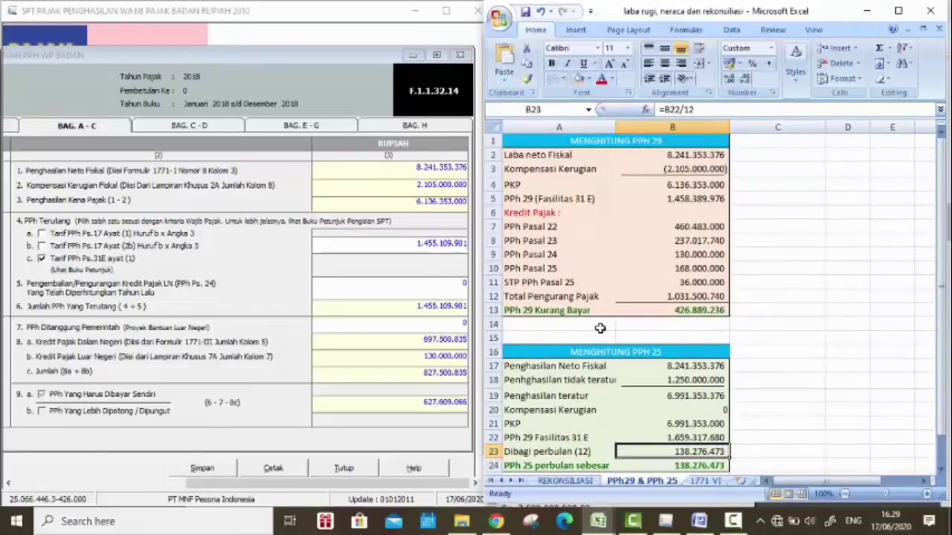
left_click(673, 185)
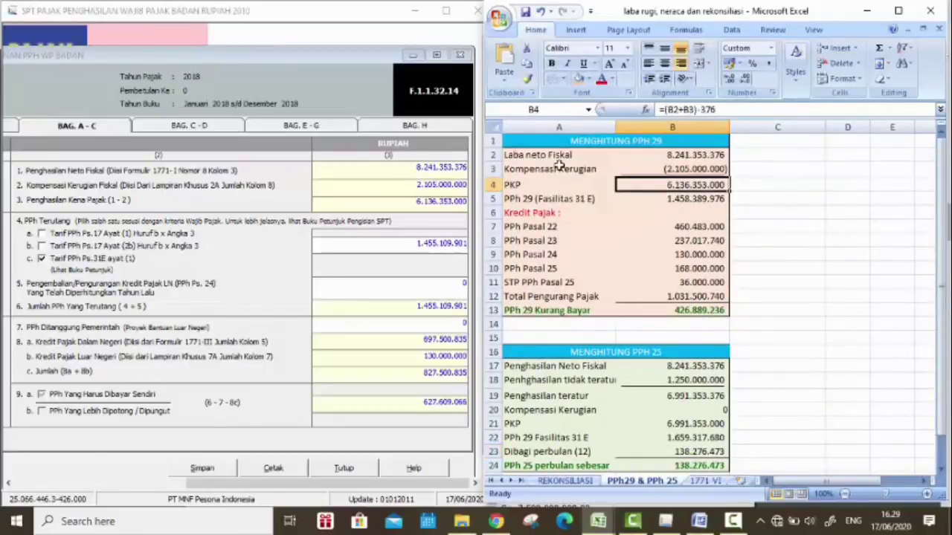
left_click(642, 171)
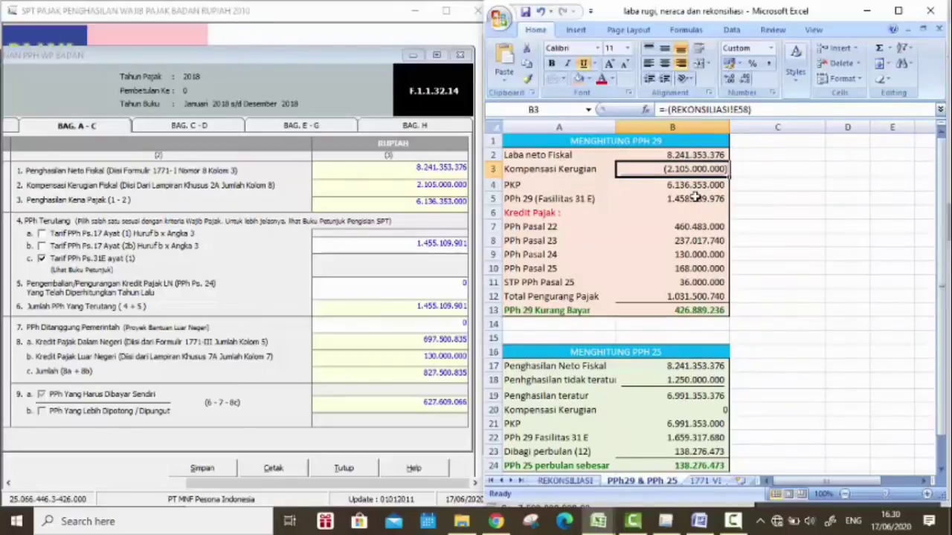
left_click(643, 186)
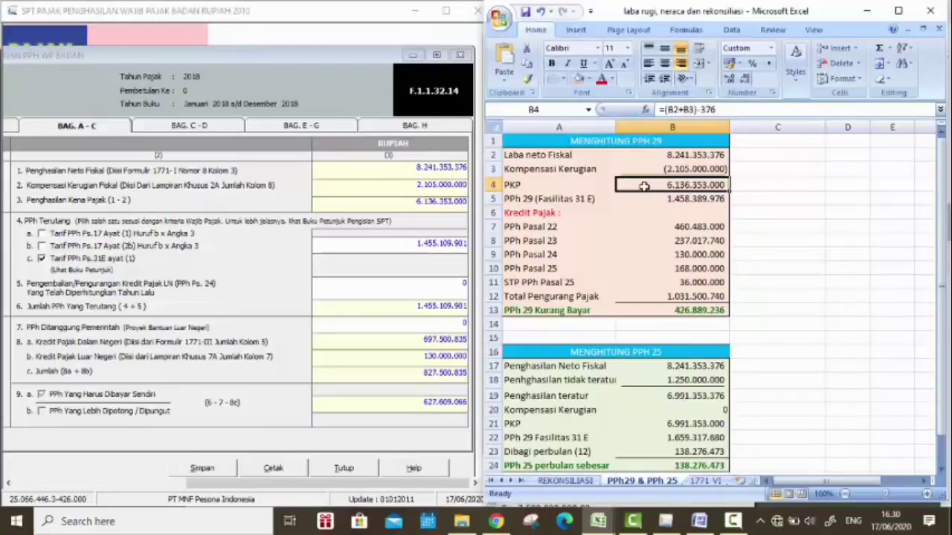
key("Return")
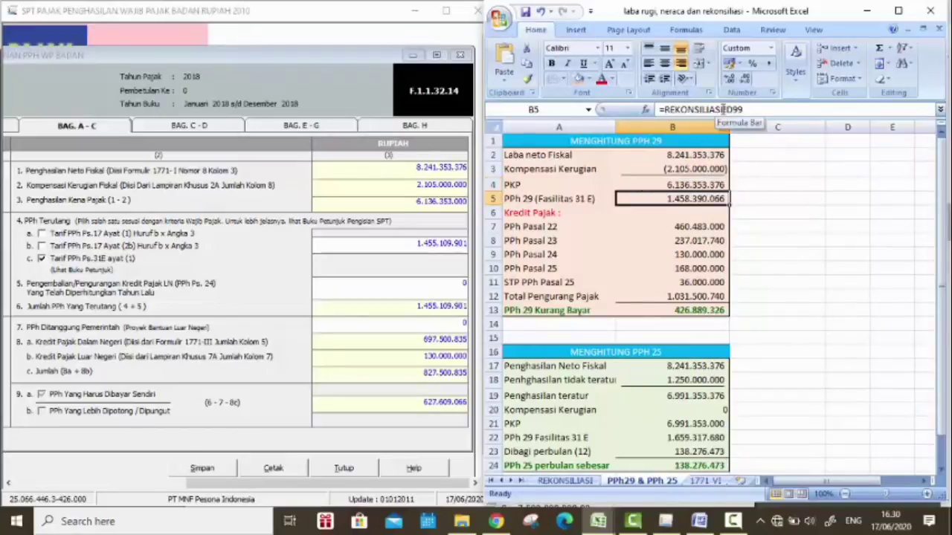
left_click(715, 185)
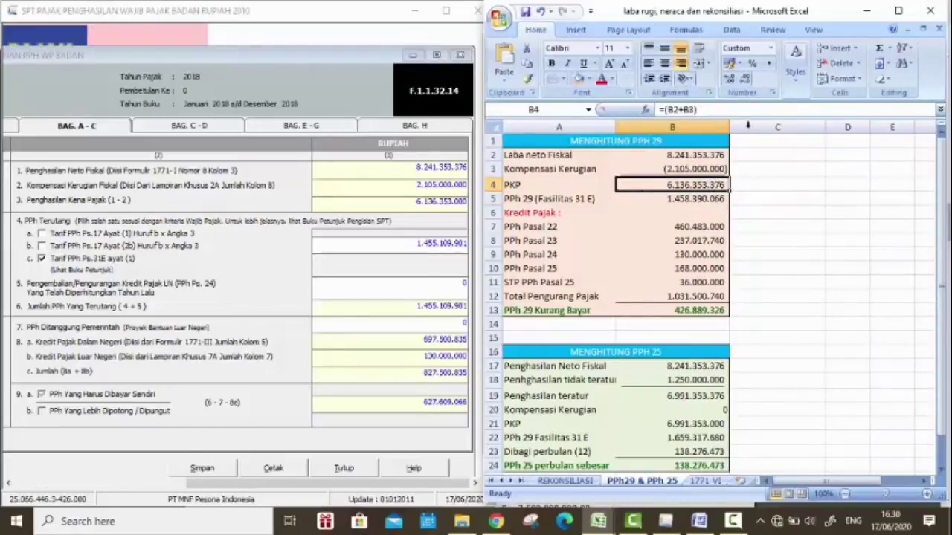
left_click(708, 110)
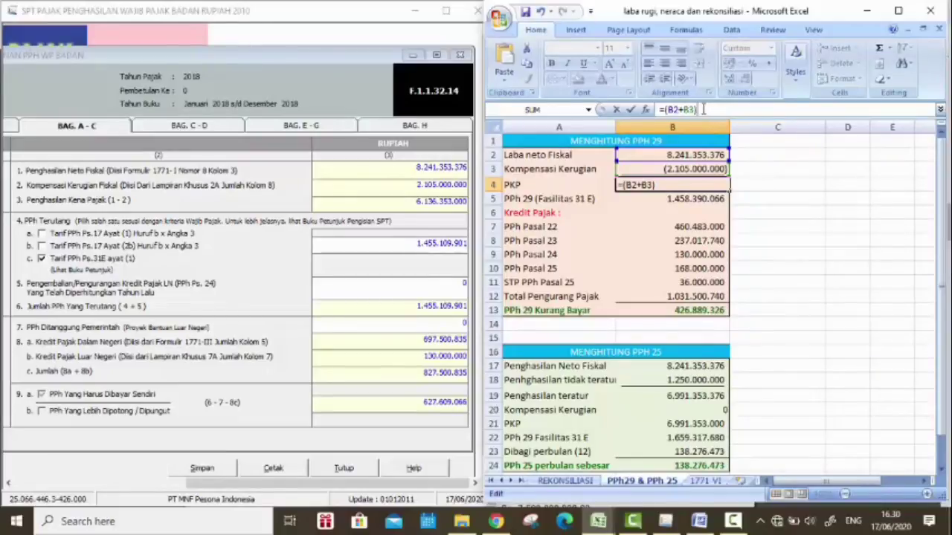
Step: Add -376 back into B4's PKP formula and return to the REKONSILIASI sheet at C91
type("-376")
key("Return")
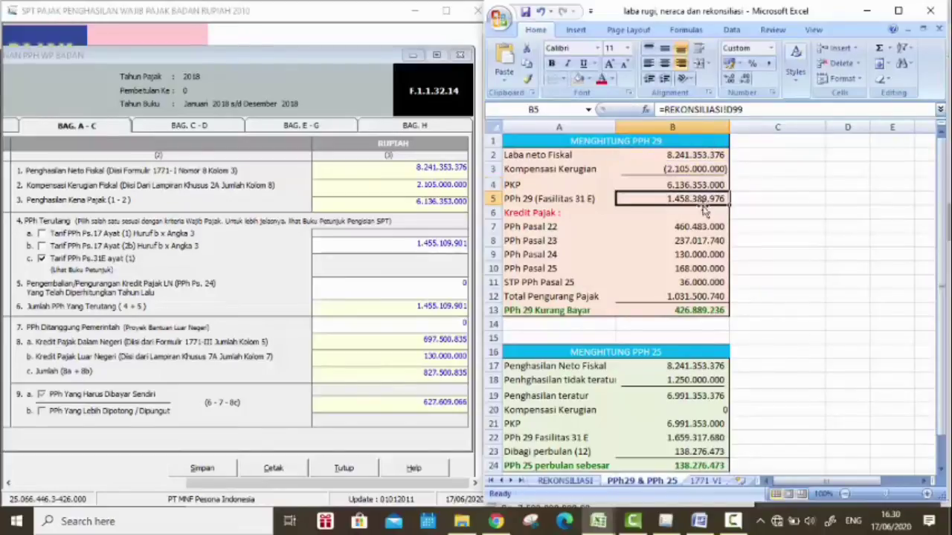
left_click(564, 481)
scroll(743, 312, "down", 2)
left_click(762, 305)
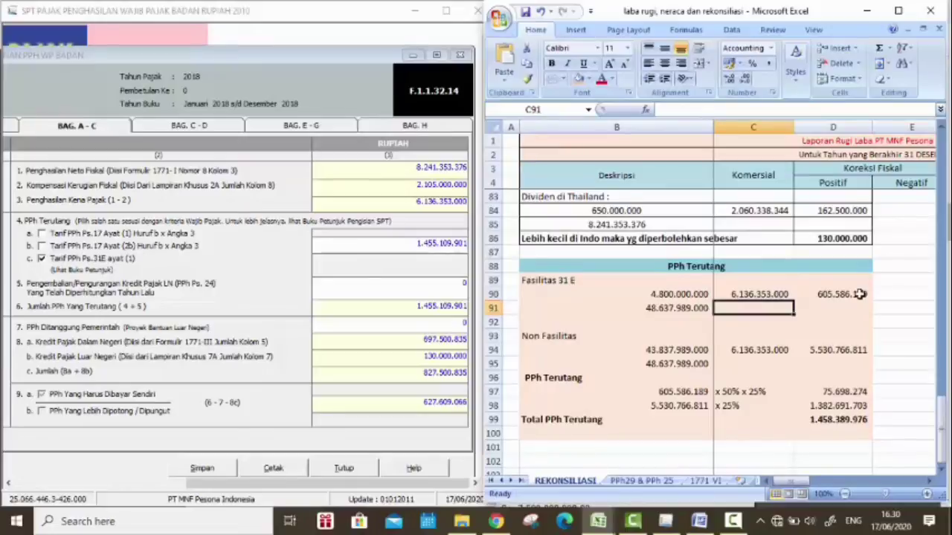
Step: Check the D90, B93, B94, D94, C97 and D98 formulas, then copy the 1.458.389.976 total
left_click(859, 294)
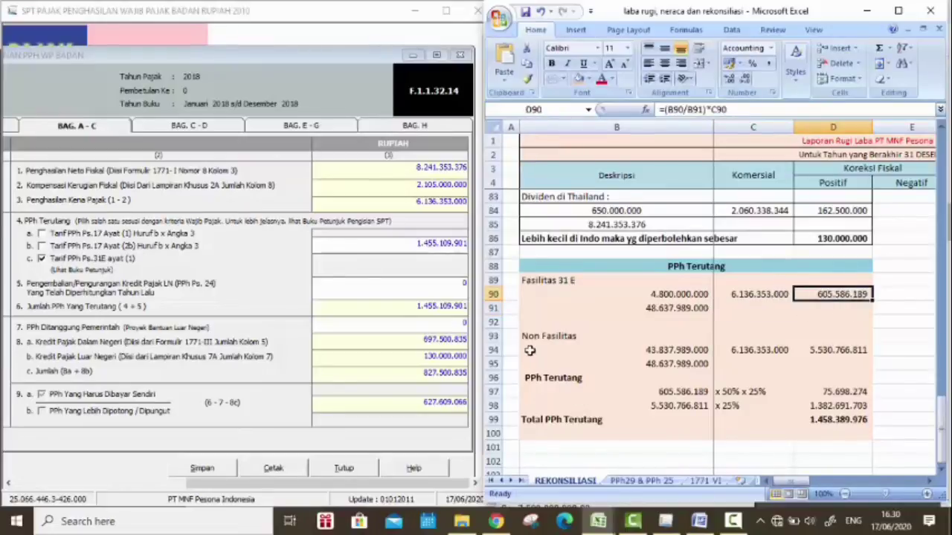
left_click(569, 335)
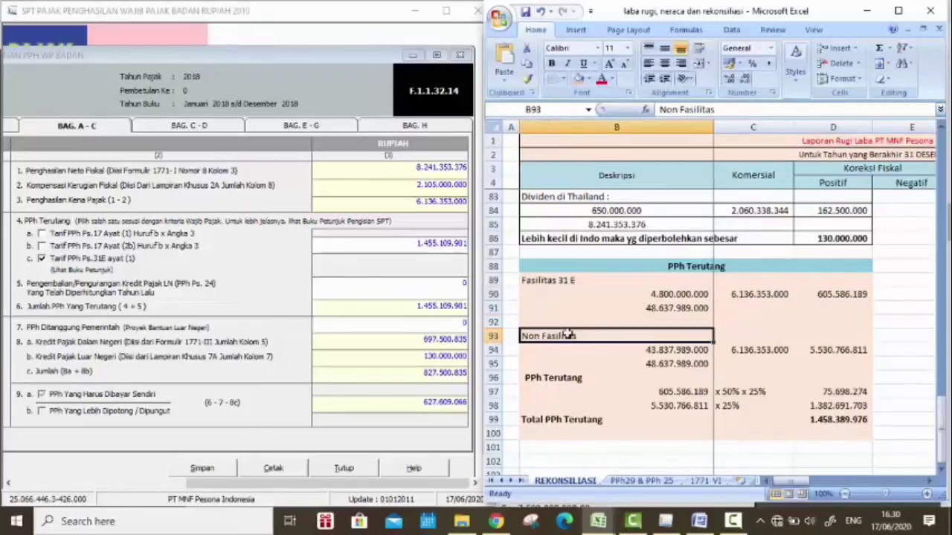
left_click(673, 351)
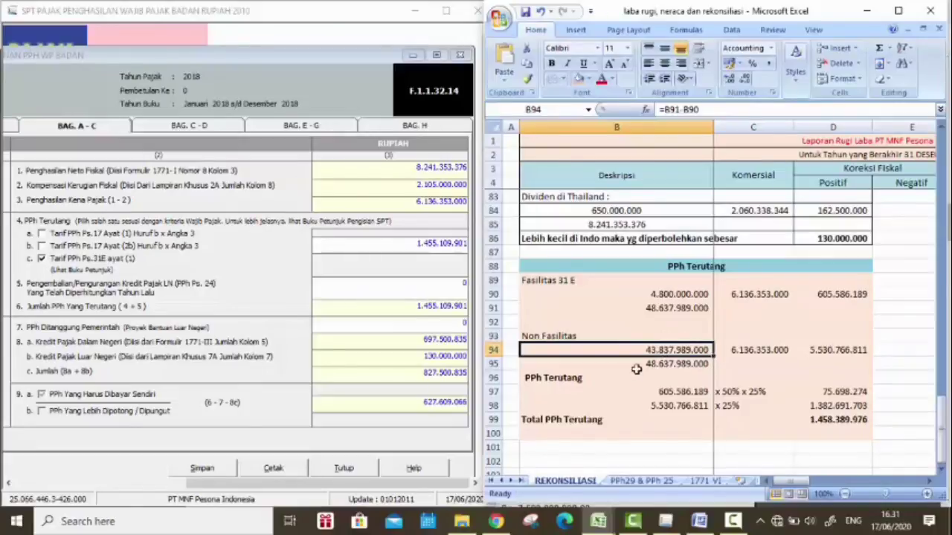
left_click(859, 350)
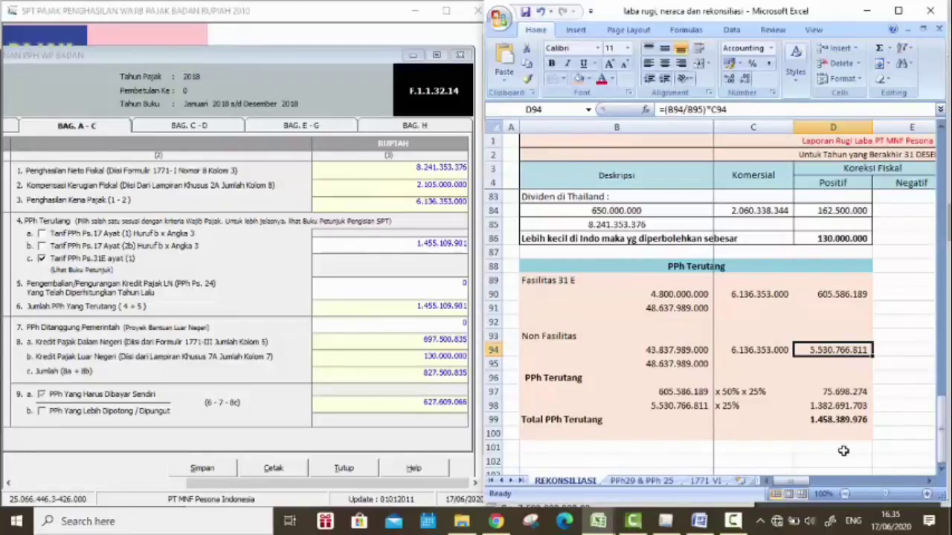
key("Down")
key("Down")
key("Down")
key("Left")
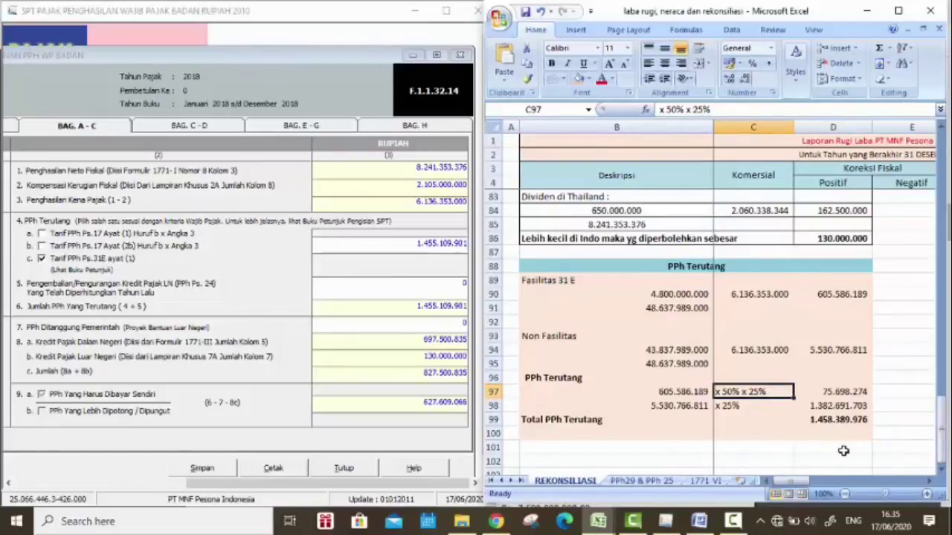
key("Down")
key("Right")
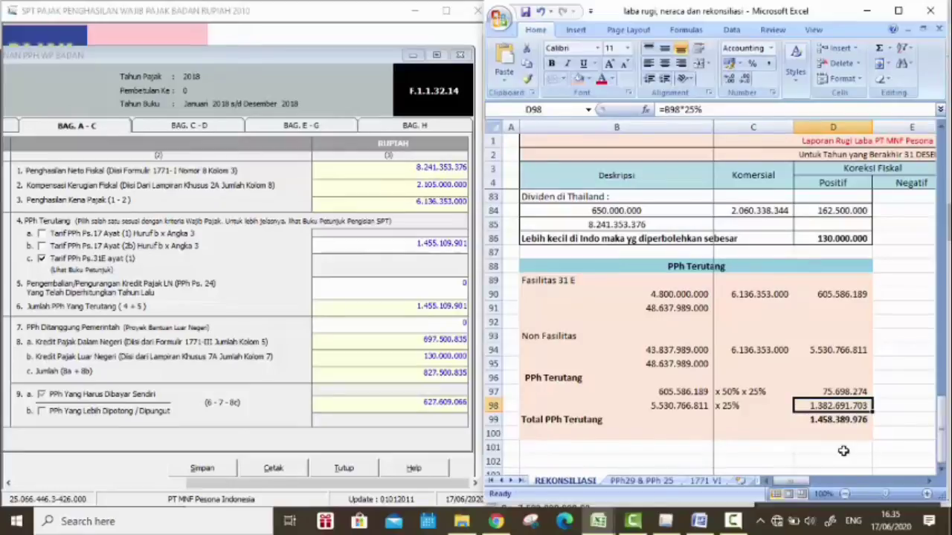
key("Down")
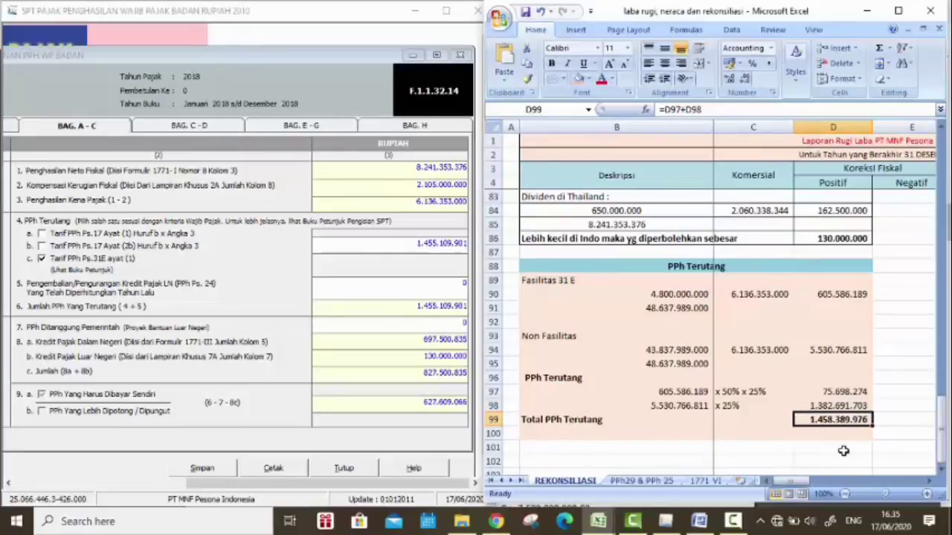
key("ctrl+c")
key("alt+Tab")
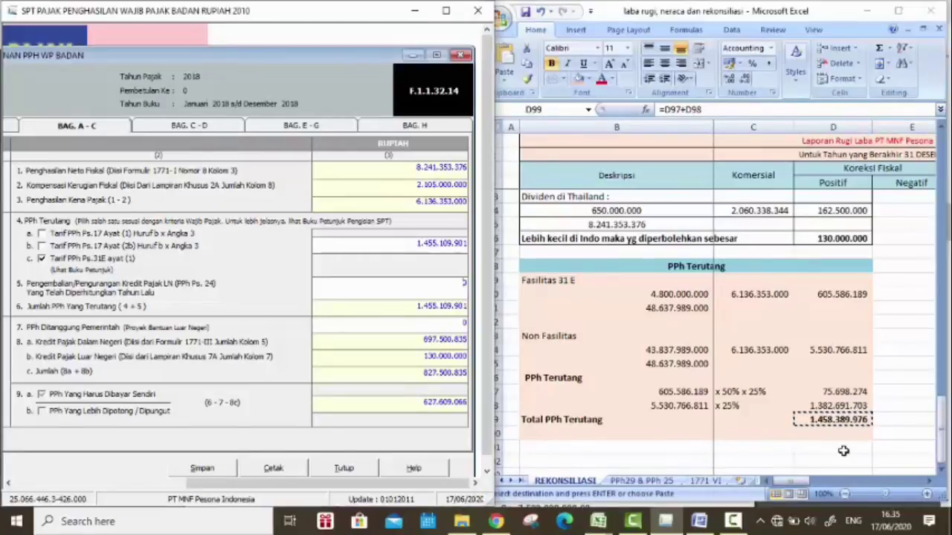
Step: Paste 1.458.389.976 into item 4 PPh Terutang in the maximized form, making item 9a 630.889.141
key("Tab")
key("shift+F10")
key("Down")
key("Down")
key("Down")
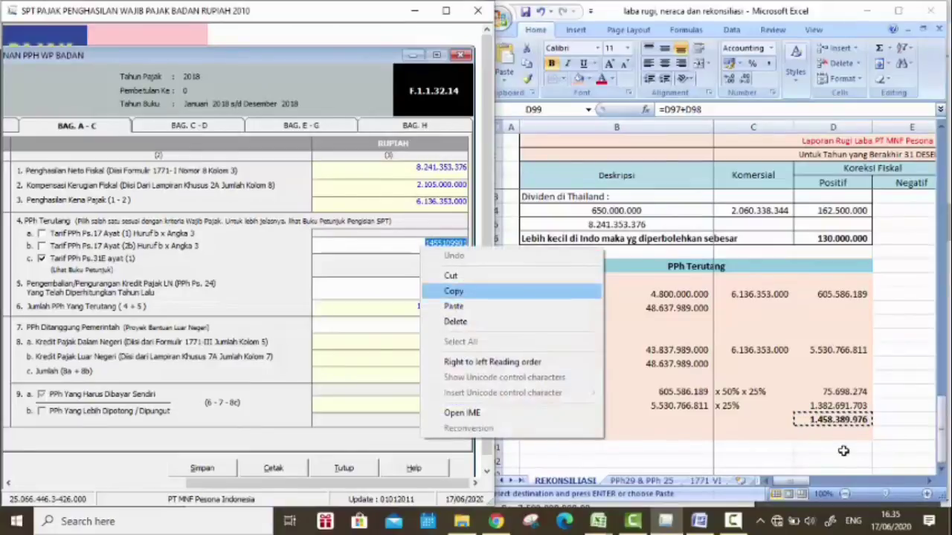
key("Return")
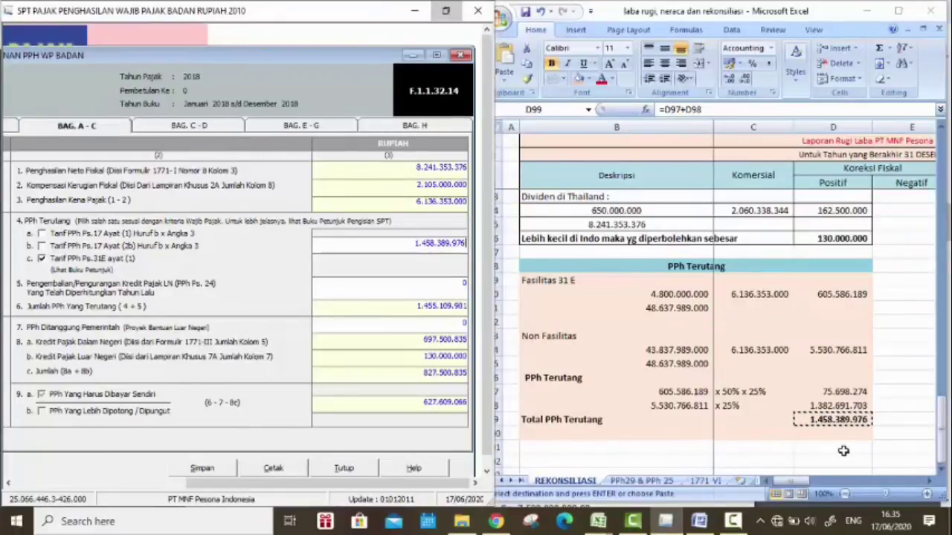
key("super+Up")
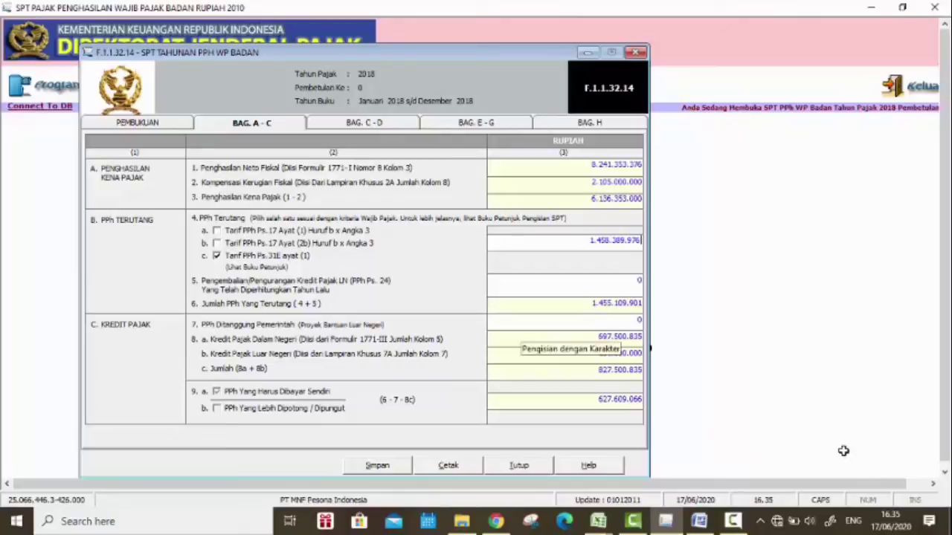
key("Tab")
key("Tab")
key("Tab")
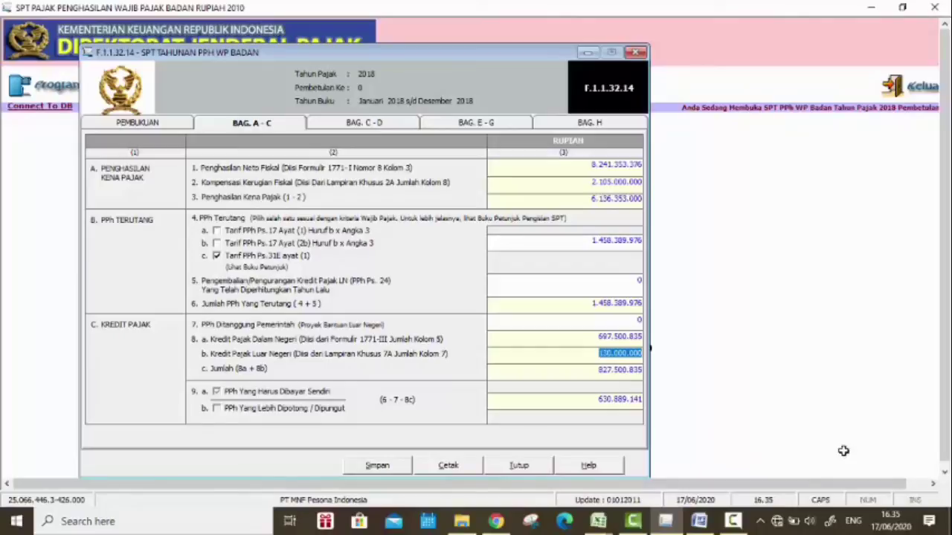
key("Tab")
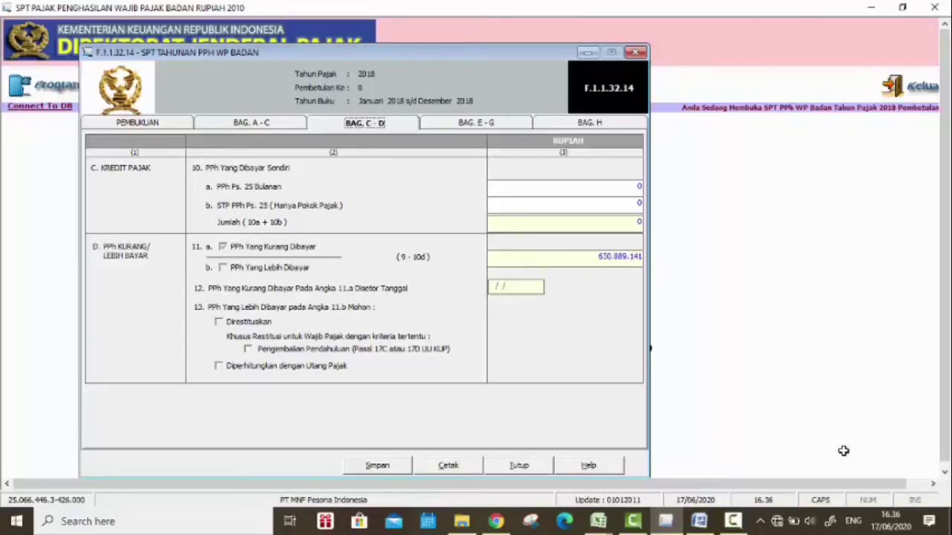
Step: Restore the tax form and copy the monthly PPh 25 payments table from the reconciliation workbook
key("super+Down")
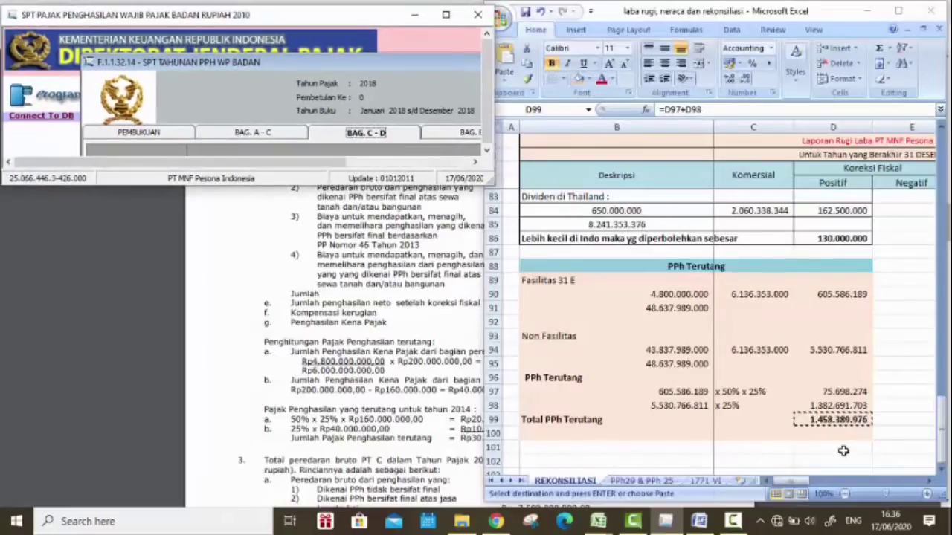
scroll(843, 451, "up", 7)
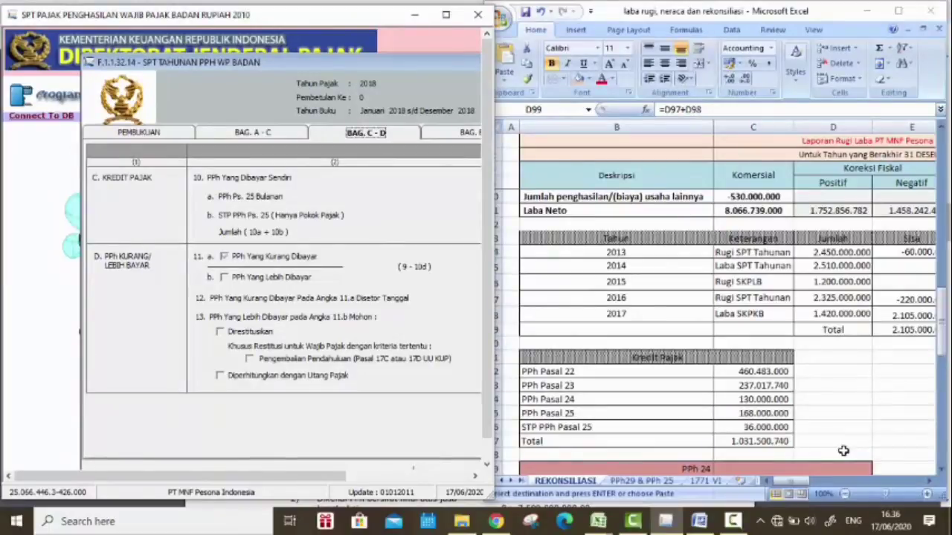
key("alt+Tab")
scroll(843, 451, "right", 4)
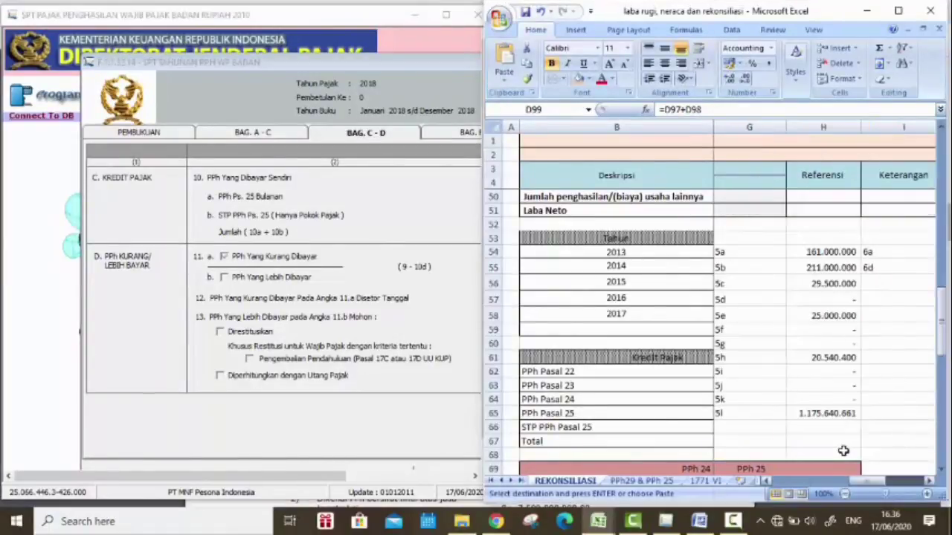
scroll(843, 450, "down", 6)
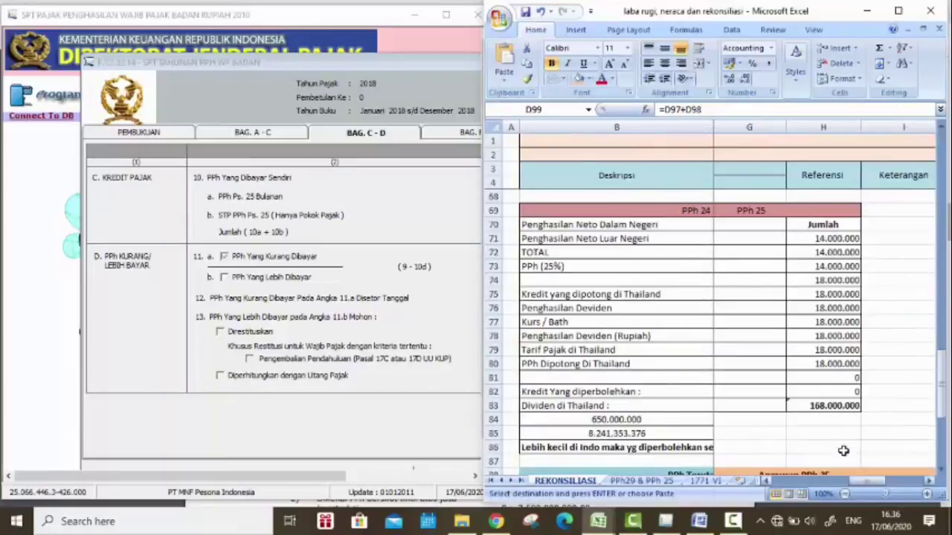
scroll(843, 451, "left", 1)
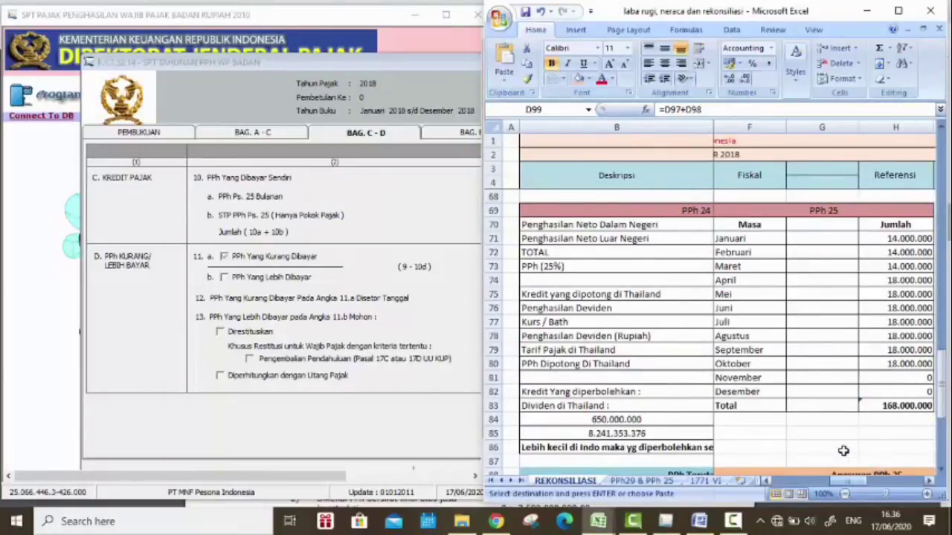
left_click_drag(749, 211, 895, 405)
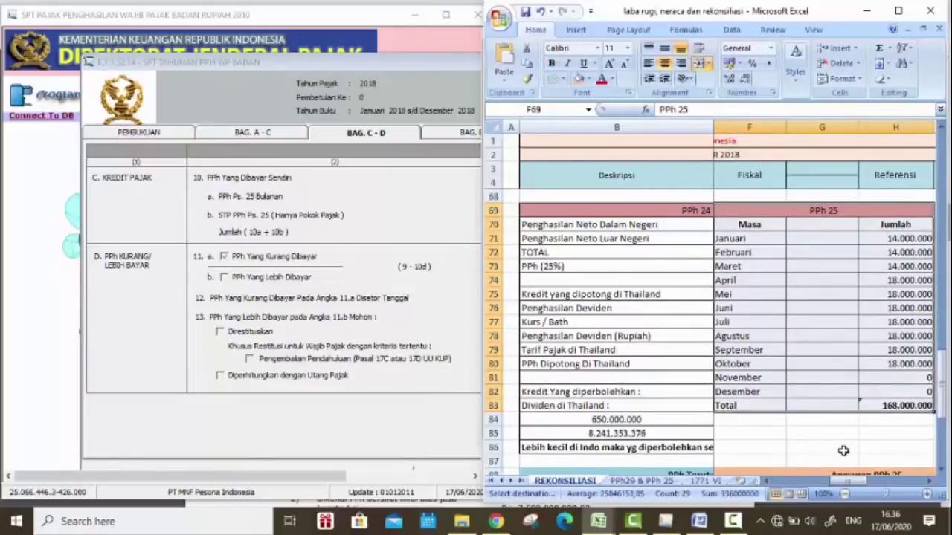
key("ctrl+c")
key("alt+Tab")
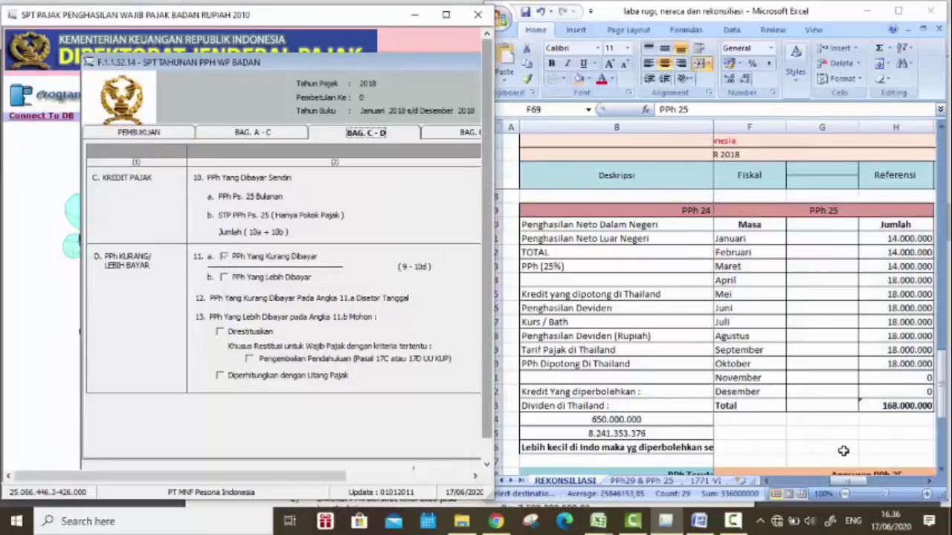
Step: Enter 168.000.000 as PPh Ps. 25 Bulanan in item 10a
key("Tab")
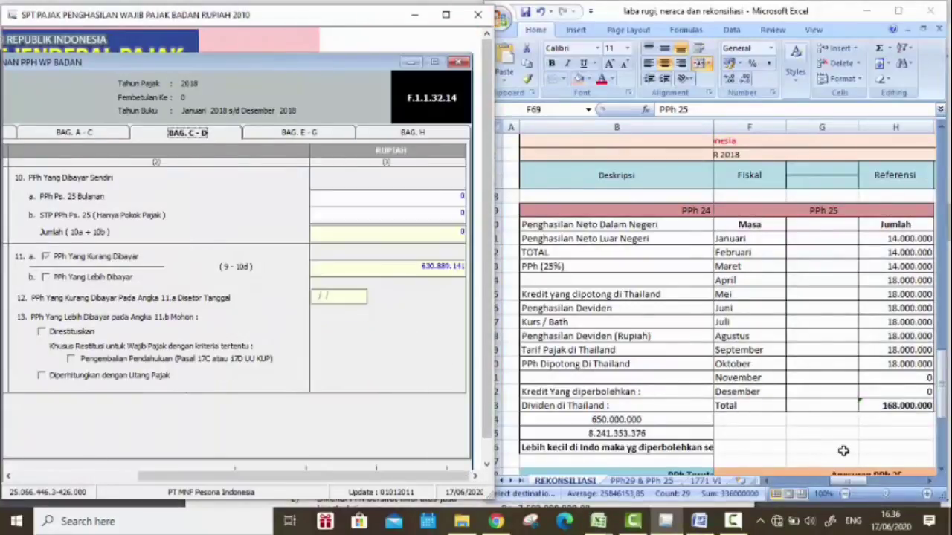
type("14")
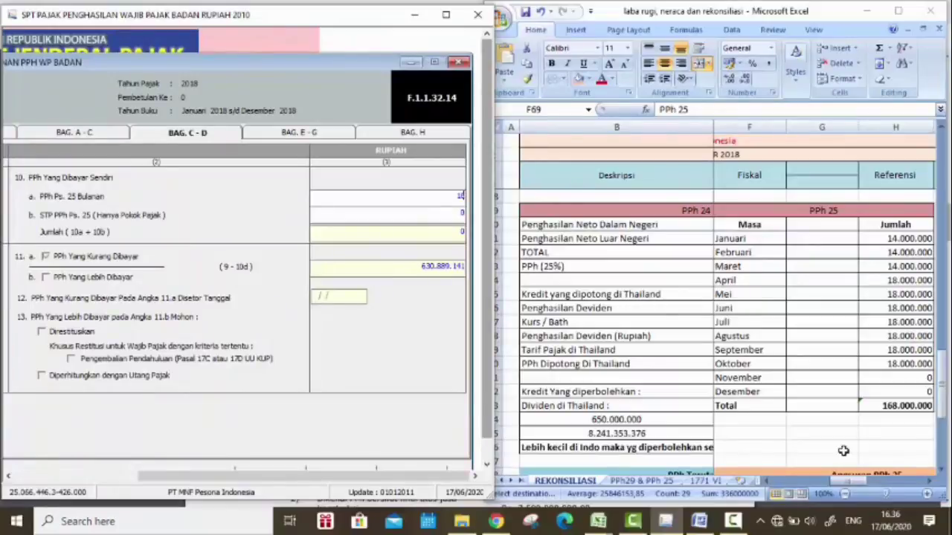
type("8")
type("0")
key("Tab")
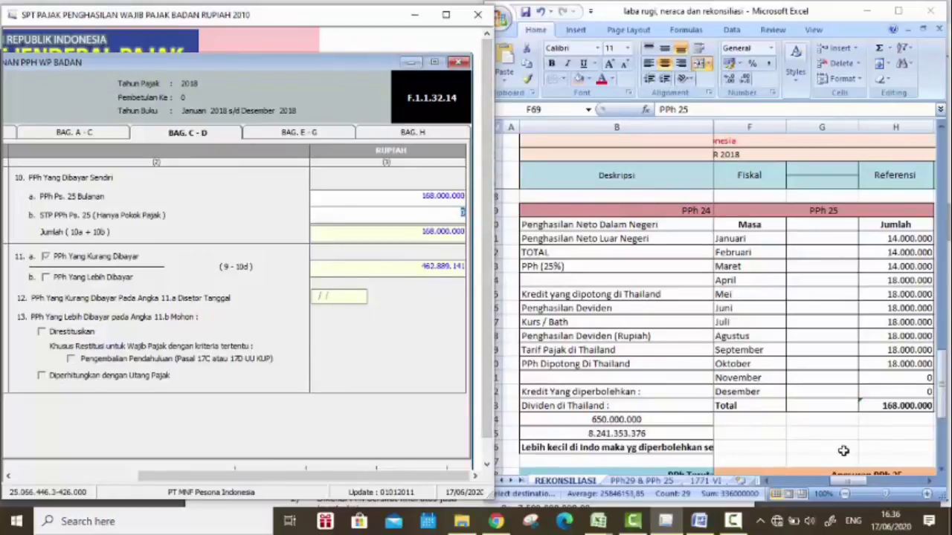
Step: Check the PPh29 & PPh 25 sheet and enter 36.000.000 as STP PPh Ps. 25, leaving 426.889.141 underpaid
scroll(843, 451, "down", 2)
scroll(843, 451, "up", 3)
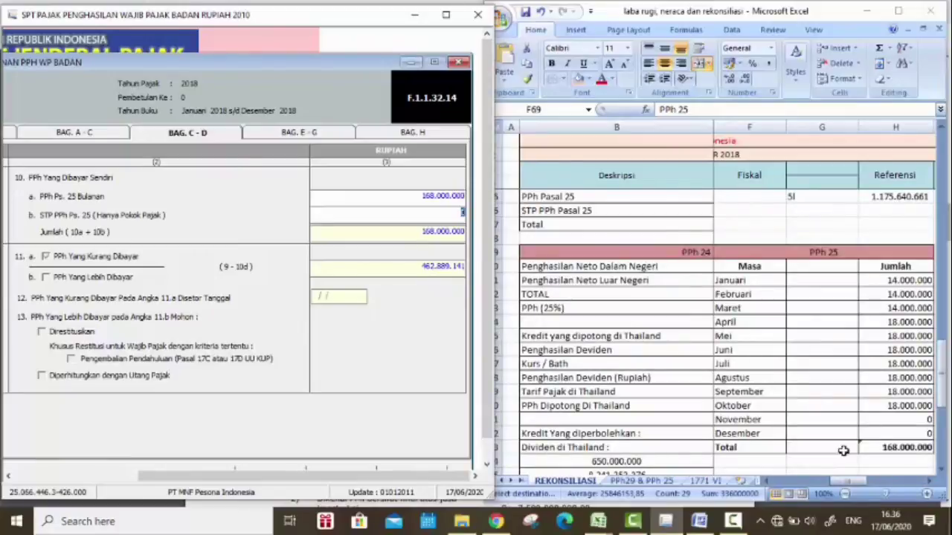
left_click(843, 450)
scroll(843, 451, "left", 2)
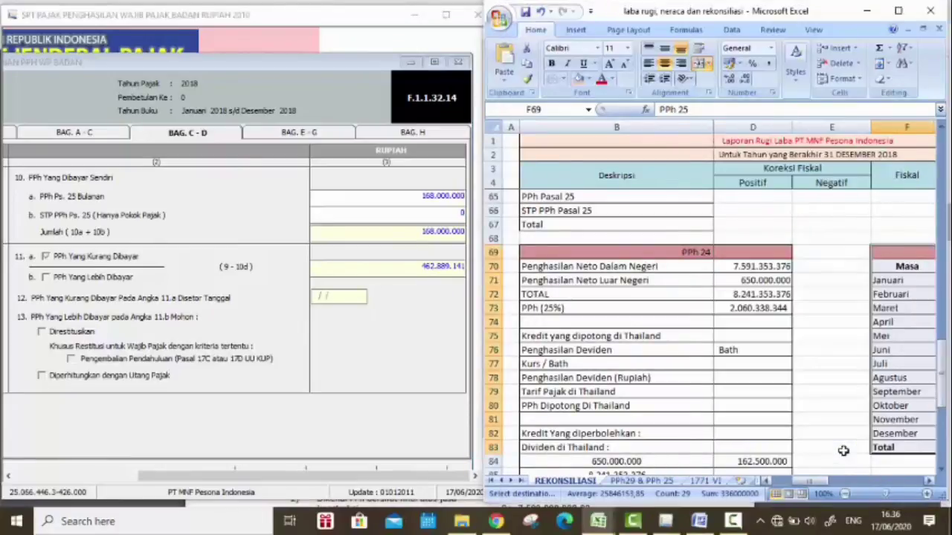
key("ctrl+Page_Down")
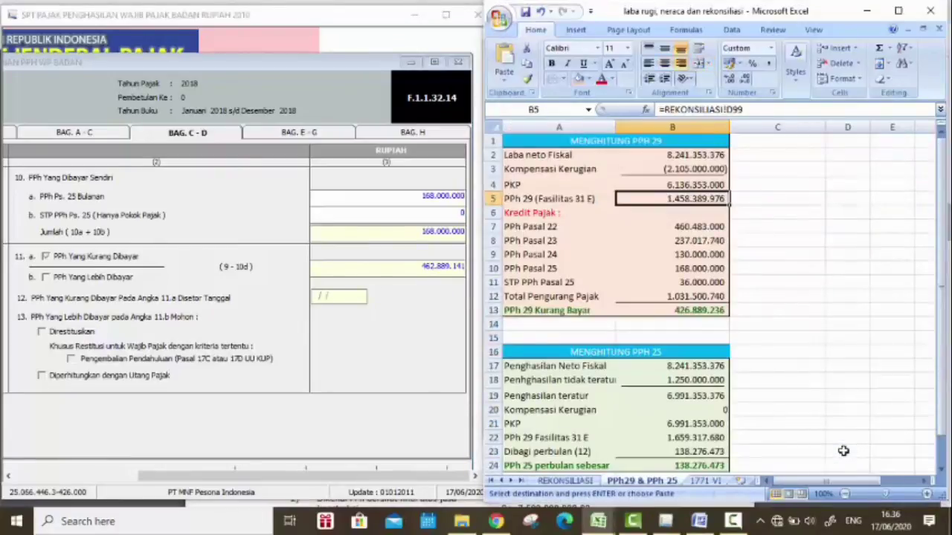
key("alt+Tab")
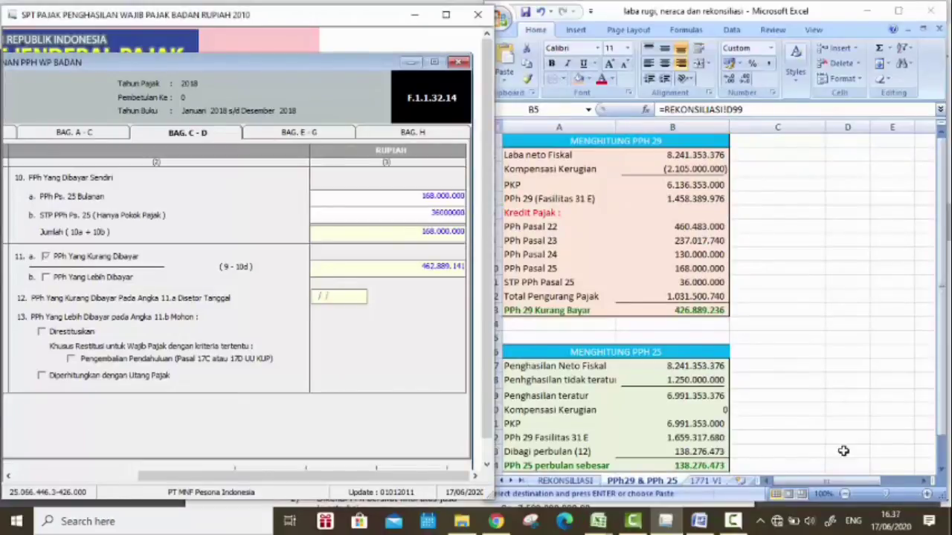
type("36000000")
key("Tab")
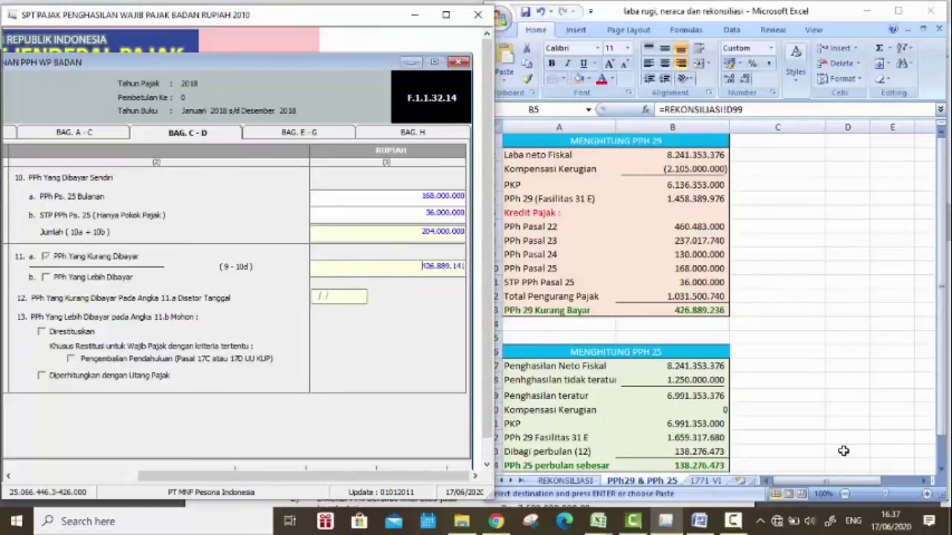
key("ctrl+Tab")
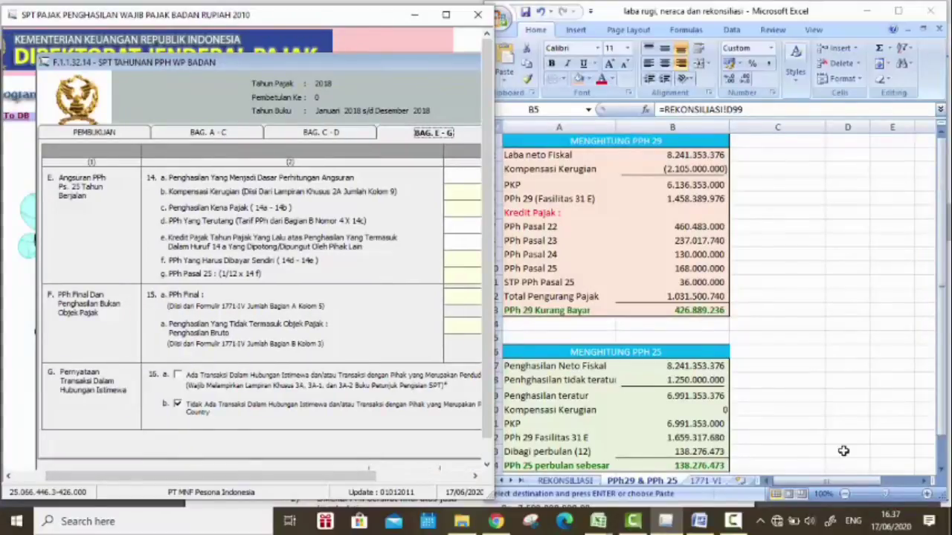
Step: Trace the sources of the net fiscal income, irregular income and C47 exchange-rate gain figures
left_click_drag(343, 474, 407, 451)
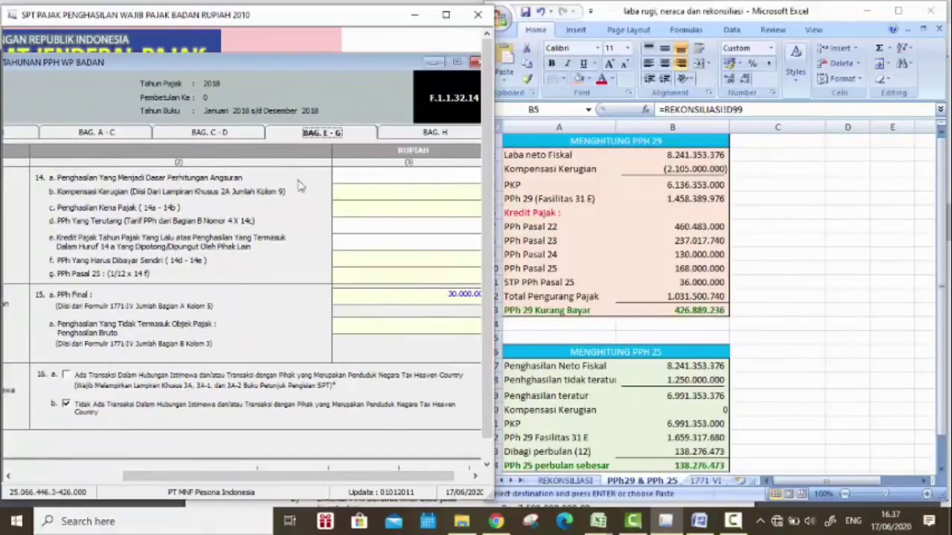
scroll(558, 318, "down", 2)
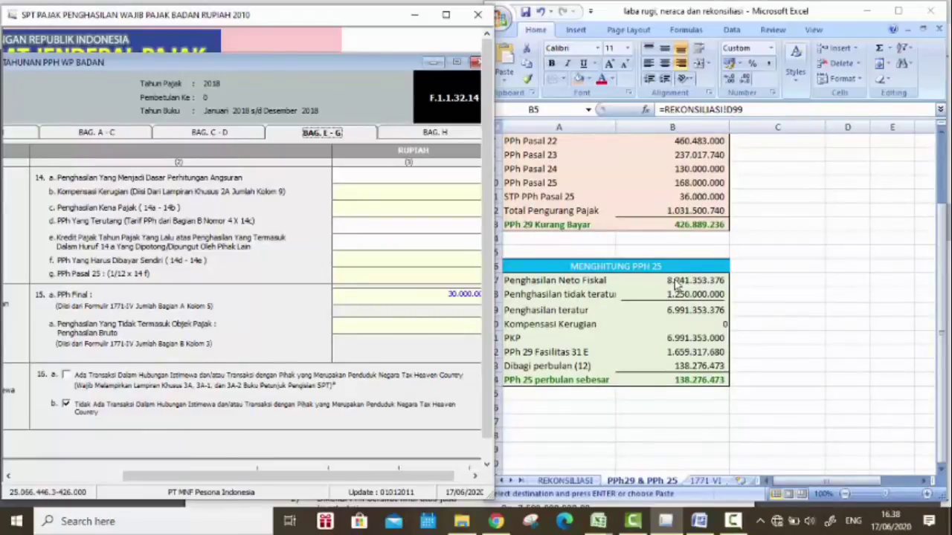
left_click(676, 282)
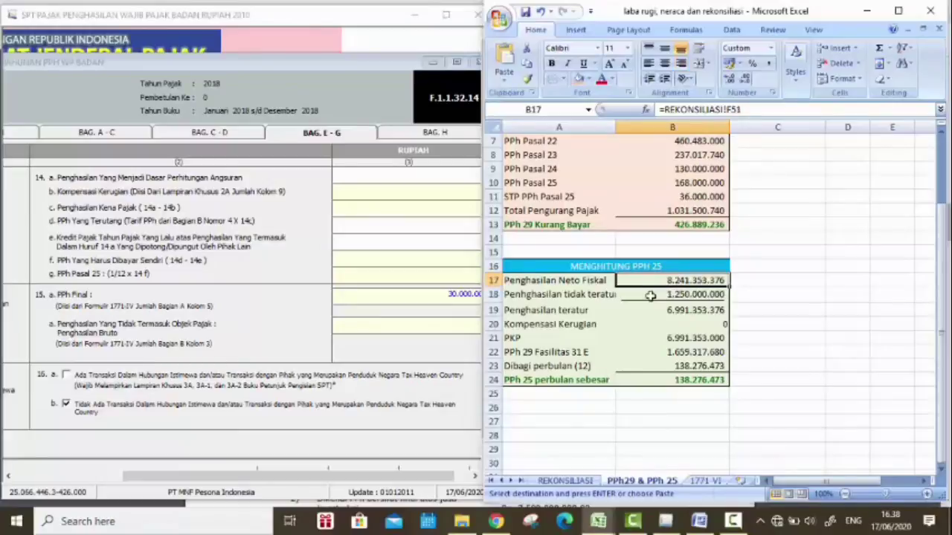
left_click(649, 295)
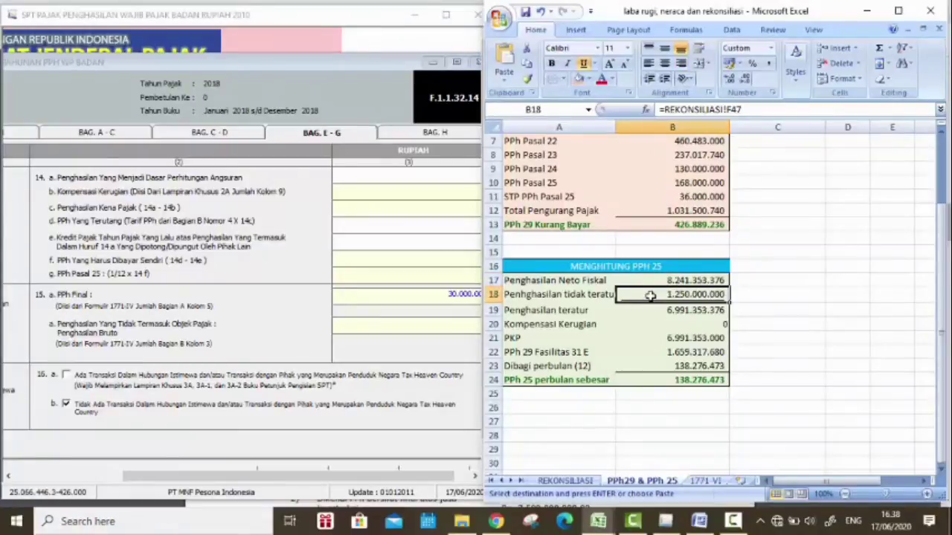
left_click(587, 481)
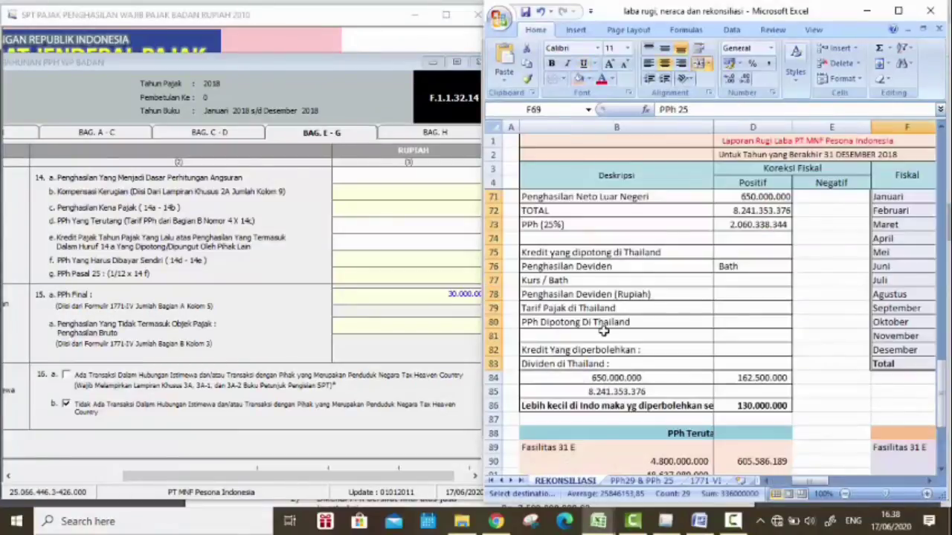
scroll(604, 329, "up", 14)
scroll(691, 354, "down", 3)
scroll(691, 353, "up", 3)
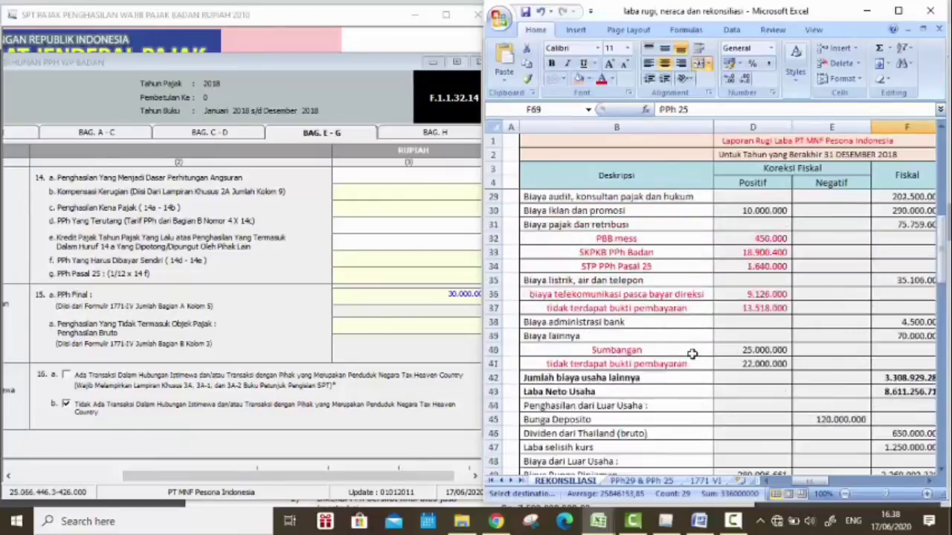
scroll(691, 354, "up", 8)
scroll(653, 361, "down", 10)
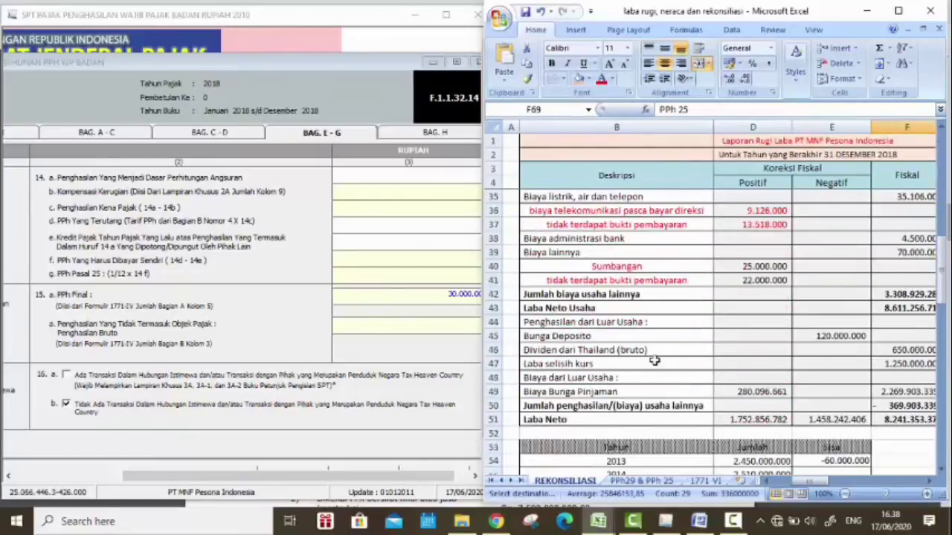
left_click(776, 481)
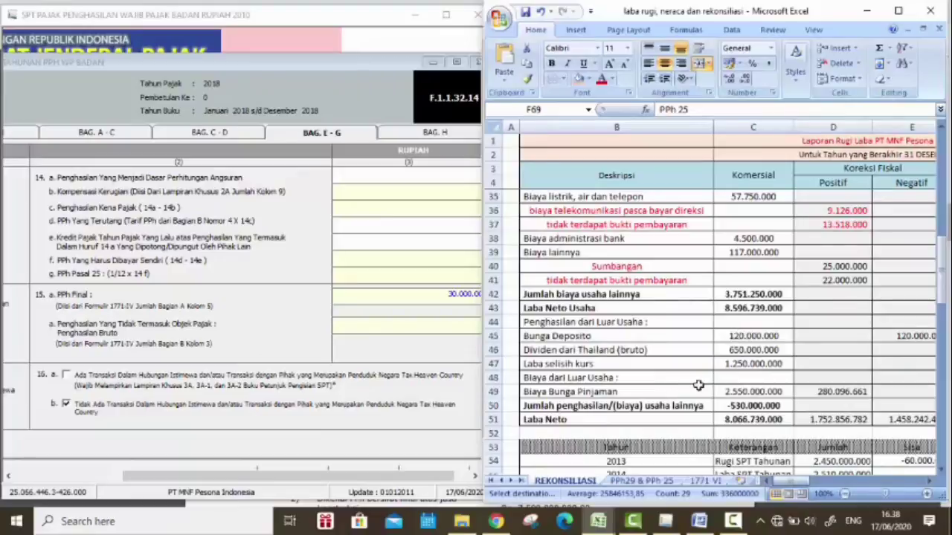
left_click(755, 364)
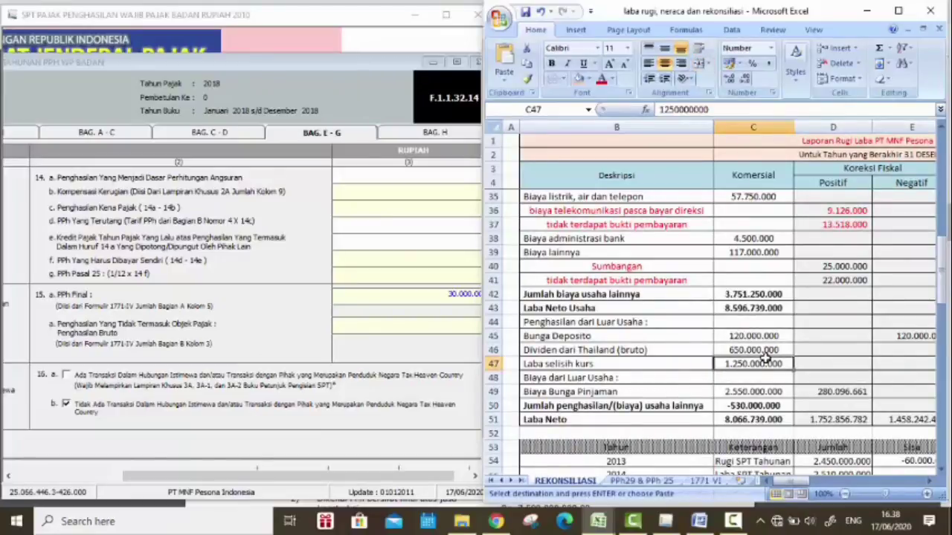
Step: On the PPh29 & PPh 25 sheet, review B19, B20 and B21 and copy the regular income in B19
left_click(642, 479)
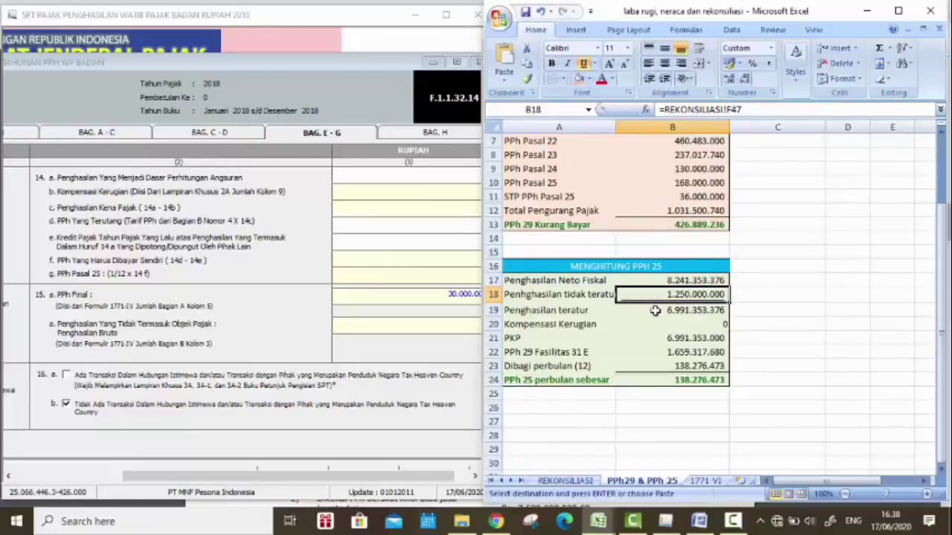
left_click(657, 311)
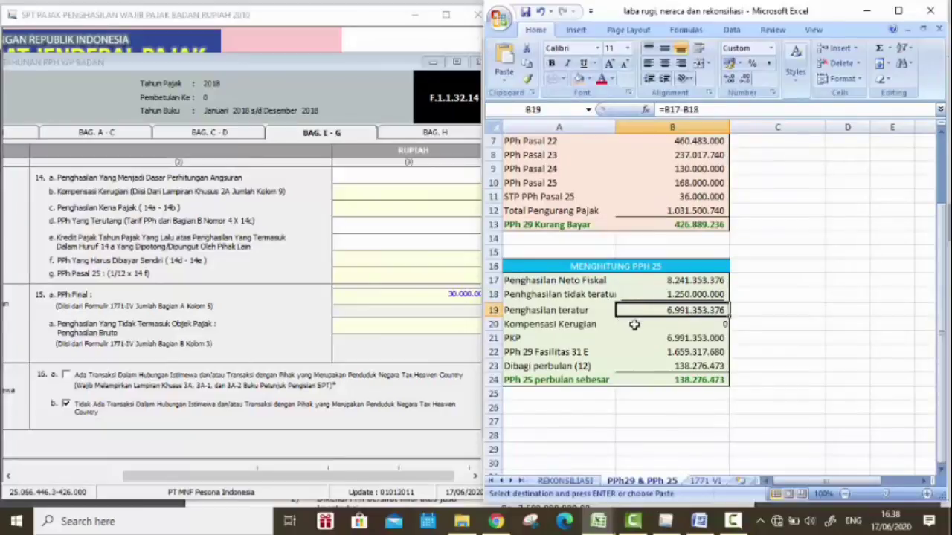
left_click(638, 325)
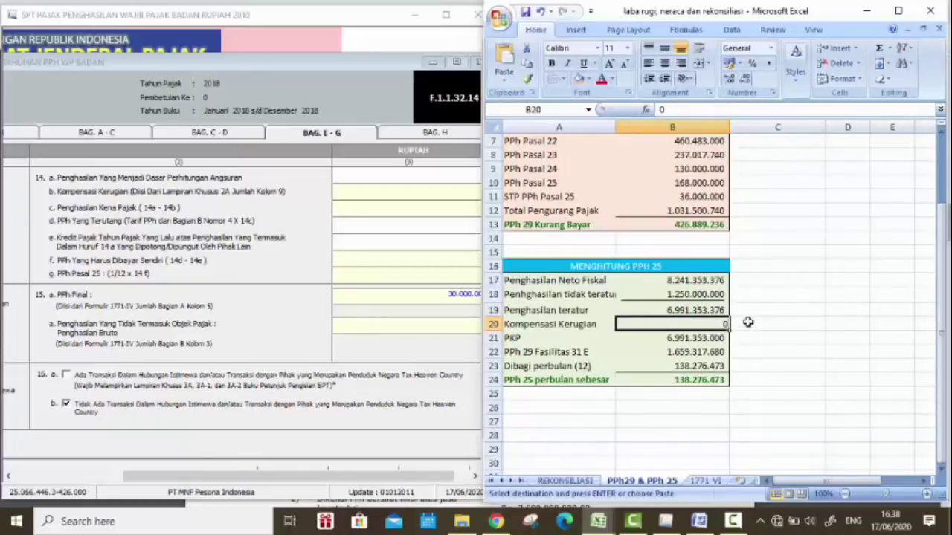
left_click(658, 341)
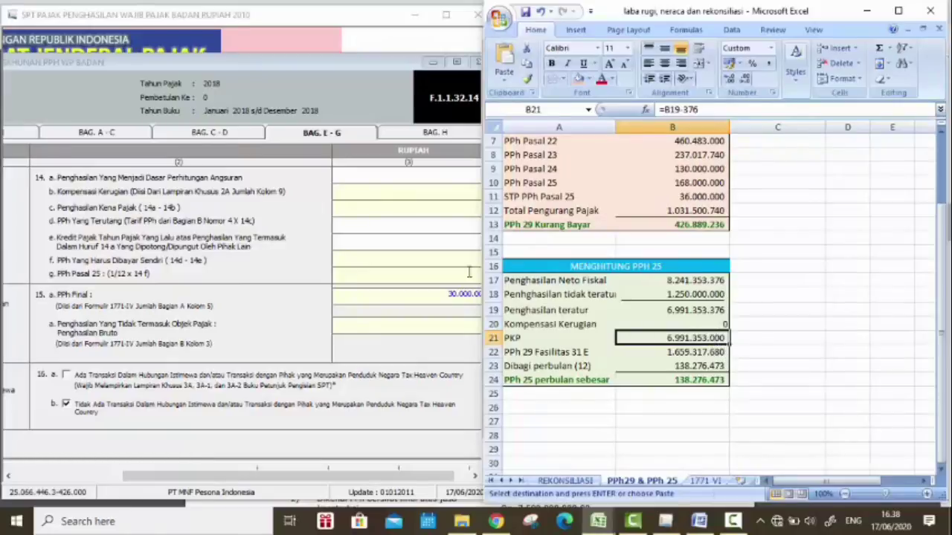
left_click(669, 309)
key("ctrl+c")
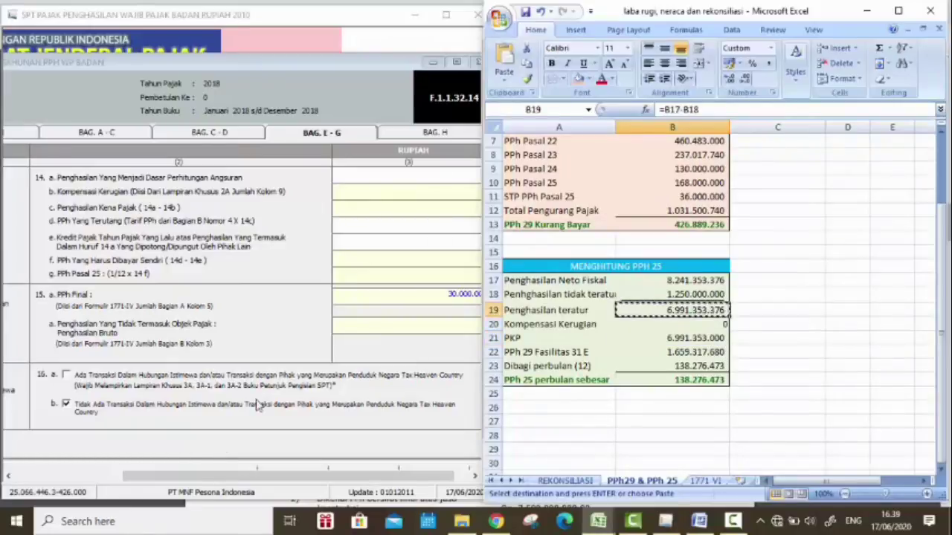
Step: Paste 6.991.353.376 into item 14a so 14c–14g recalculate to a 138.154.630 monthly PPh 25
left_click(290, 485)
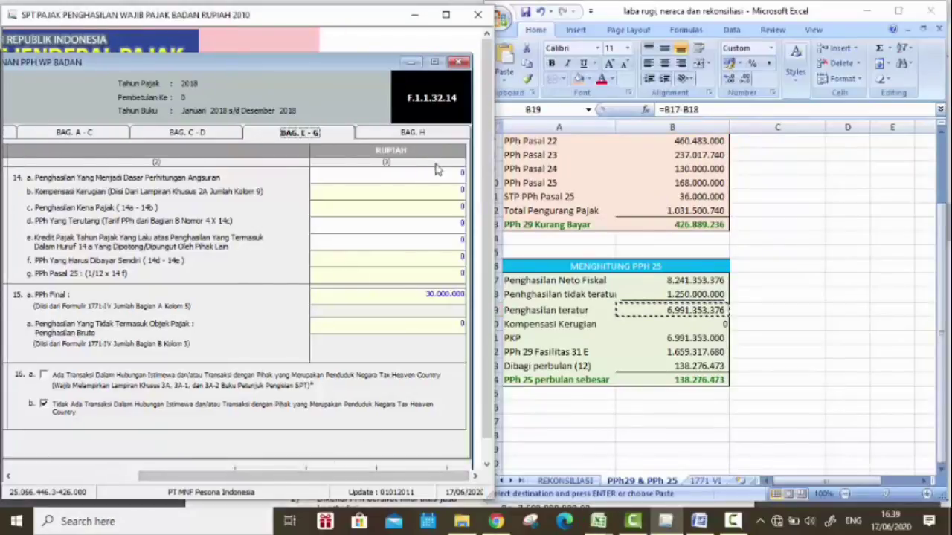
left_click(461, 173)
right_click(442, 176)
left_click(483, 235)
key("Tab")
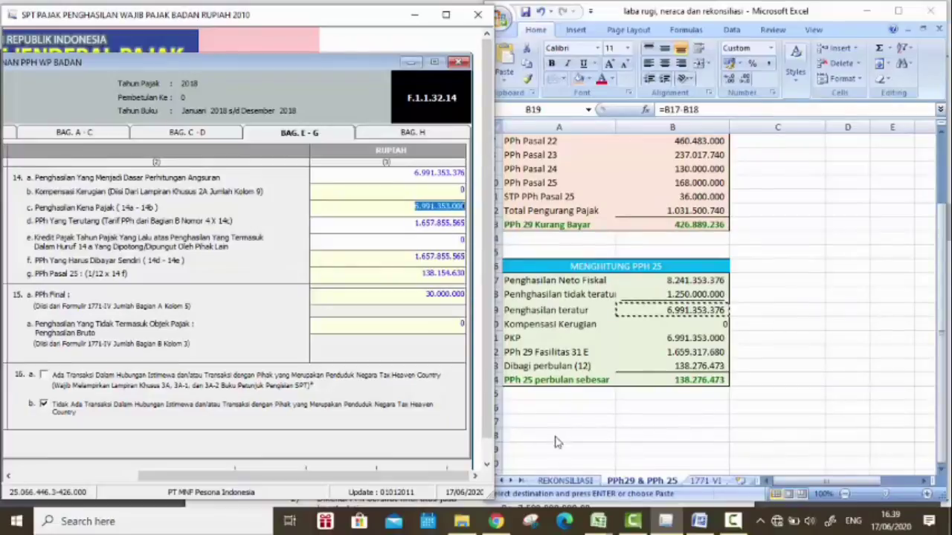
left_click(558, 480)
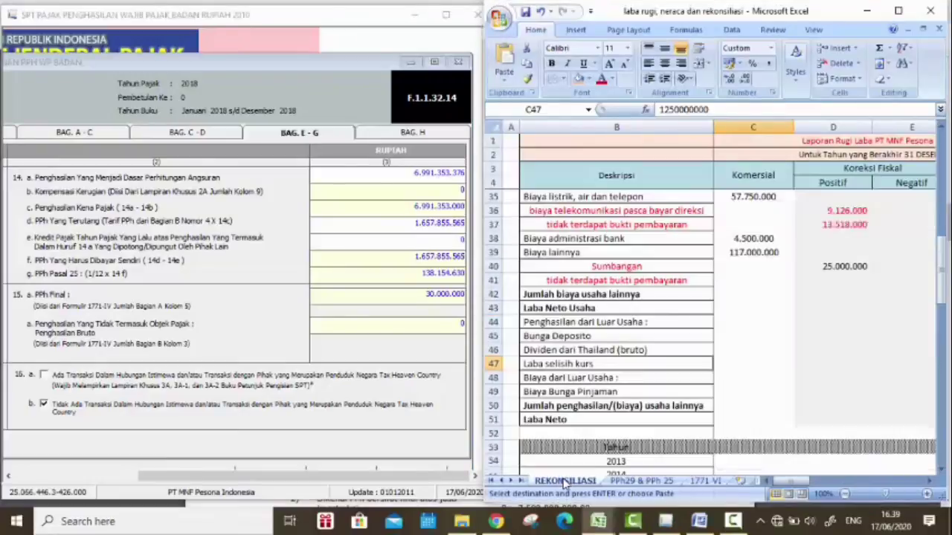
scroll(620, 402, "down", 17)
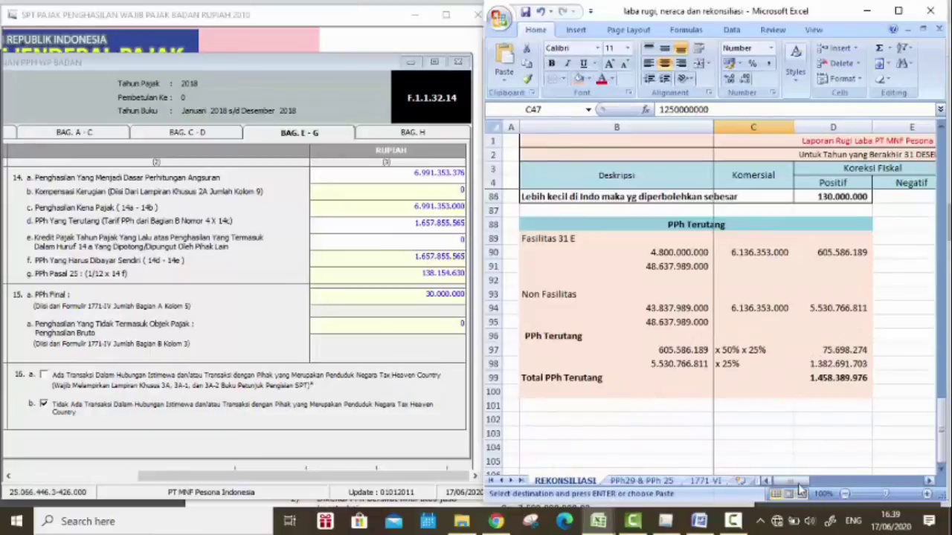
left_click_drag(798, 487, 827, 487)
left_click(496, 521)
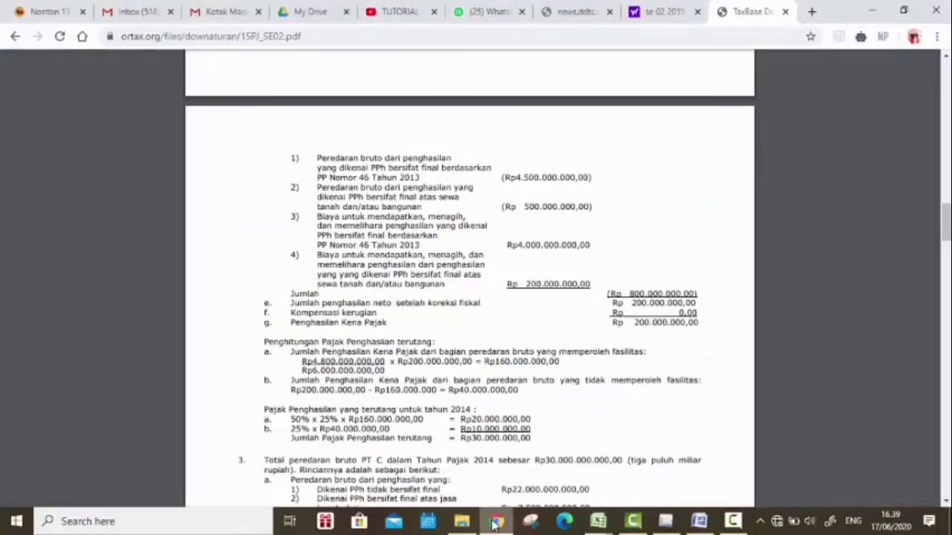
Step: Scroll the SE-02/PJ/2015 PDF to example 5's PPh 25 instalment calculation and return to the reconciliation workbook
scroll(483, 188, "down", 6)
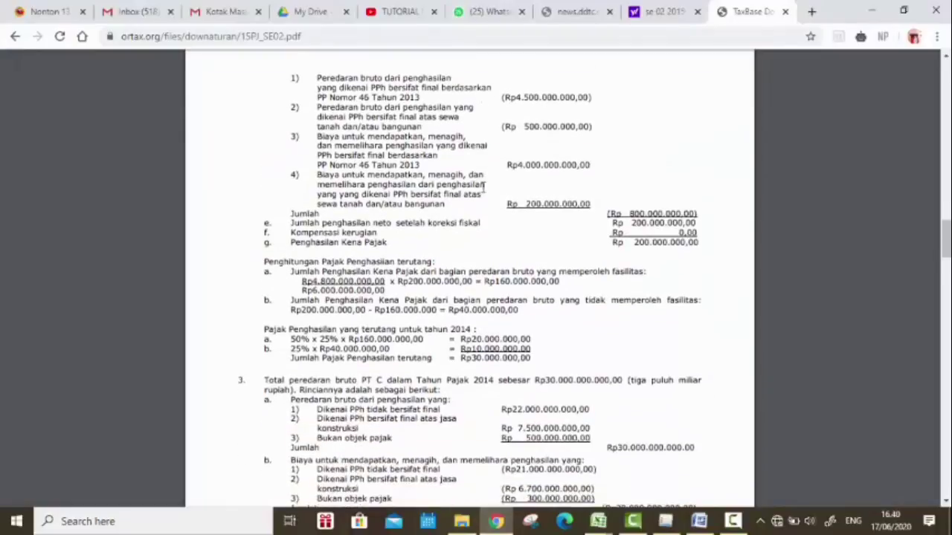
scroll(483, 188, "down", 10)
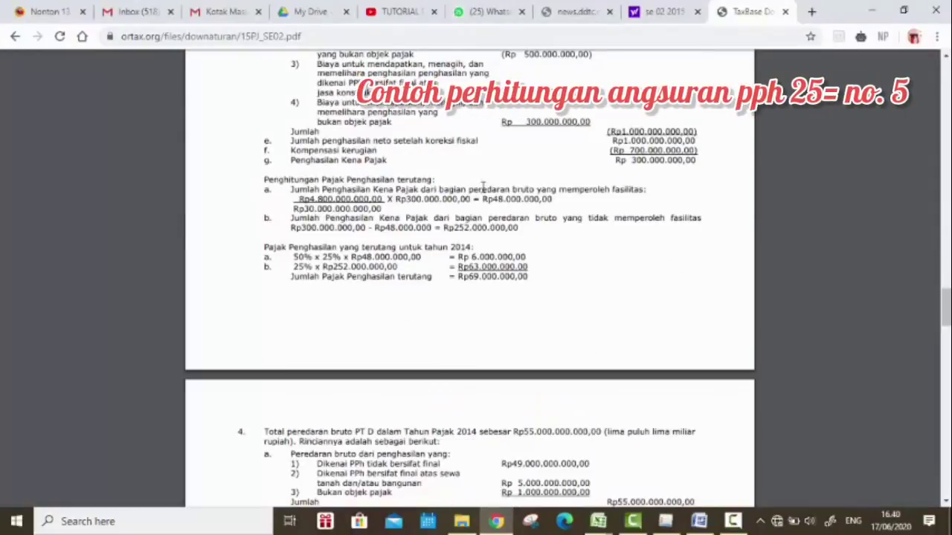
scroll(482, 187, "down", 5)
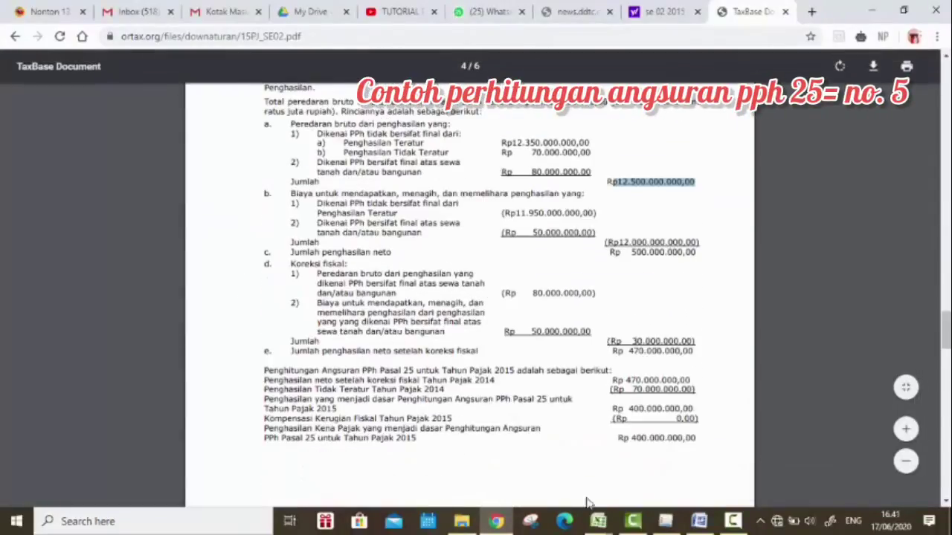
mouse_move(598, 521)
left_click(520, 454)
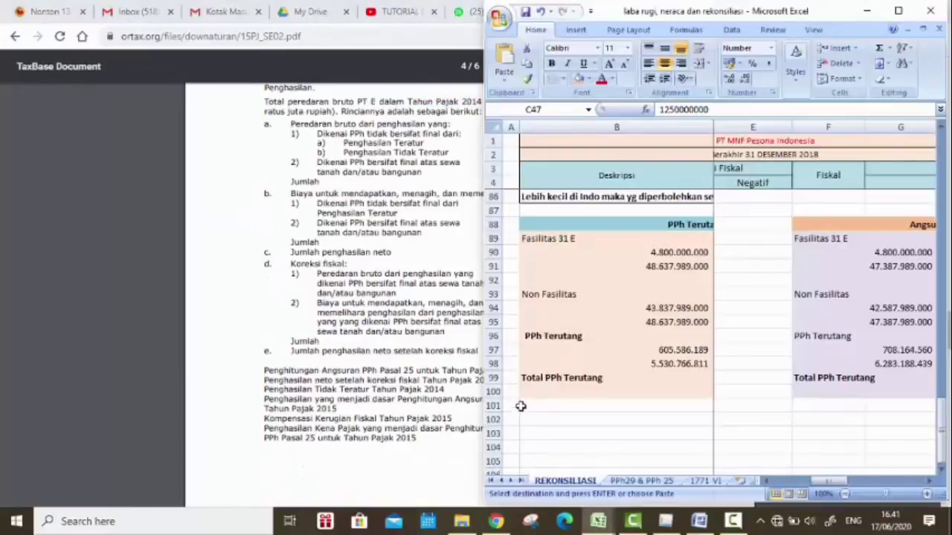
Step: Maximize the workbook and re-commit G91's instalment formula, clearing a stray character from G92
left_click_drag(825, 483, 847, 484)
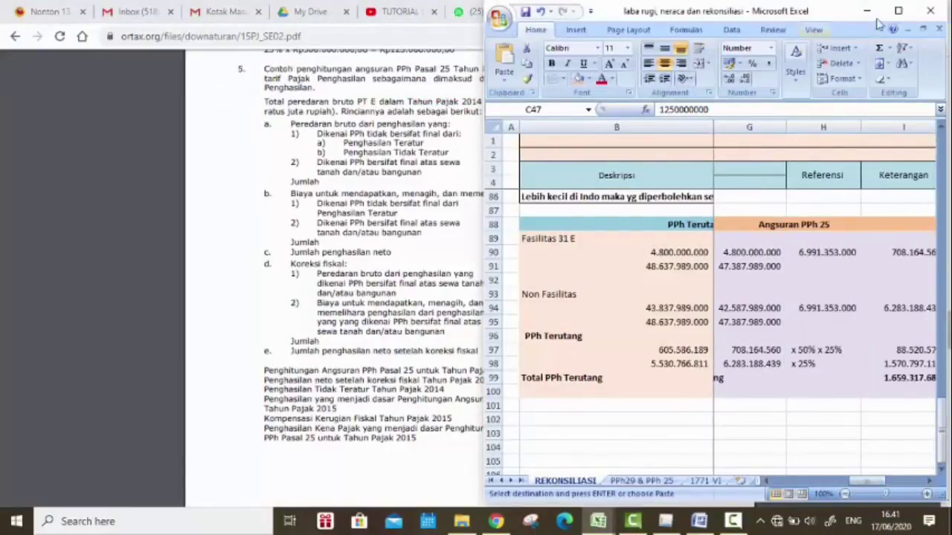
left_click(898, 11)
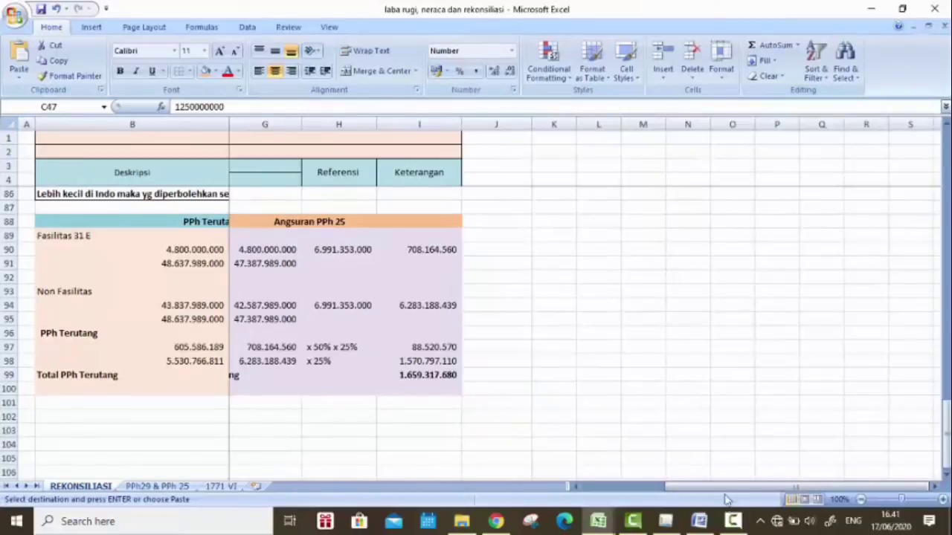
left_click_drag(704, 488, 669, 488)
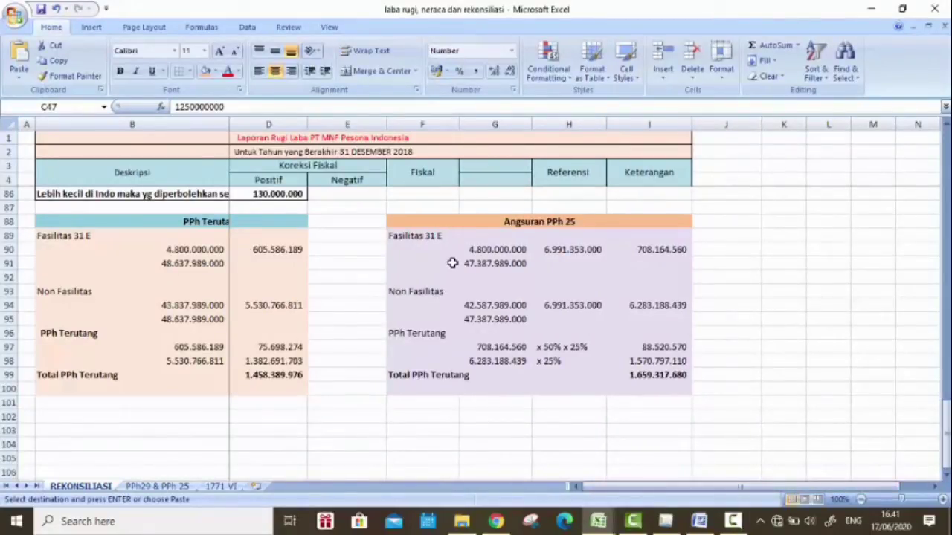
left_click(452, 263)
left_click(483, 263)
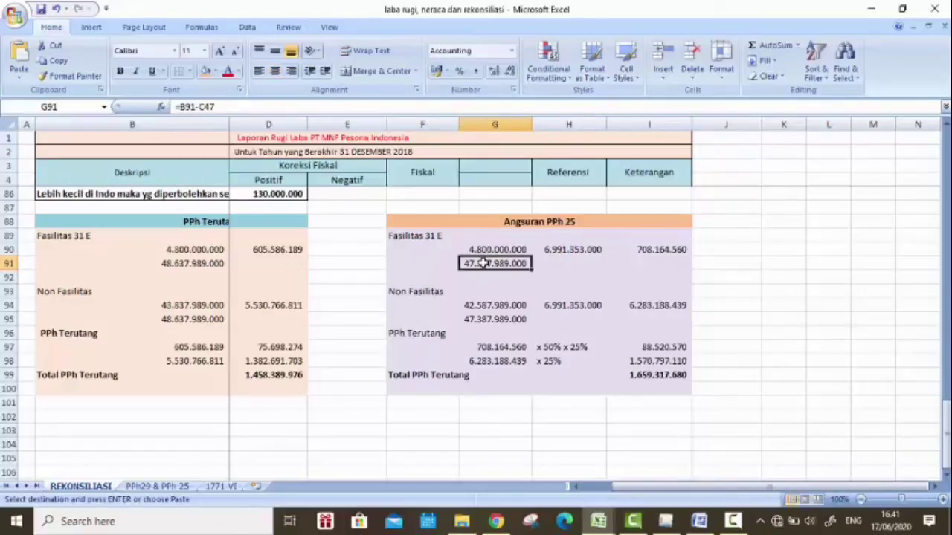
double_click(483, 263)
scroll(245, 275, "up", 16)
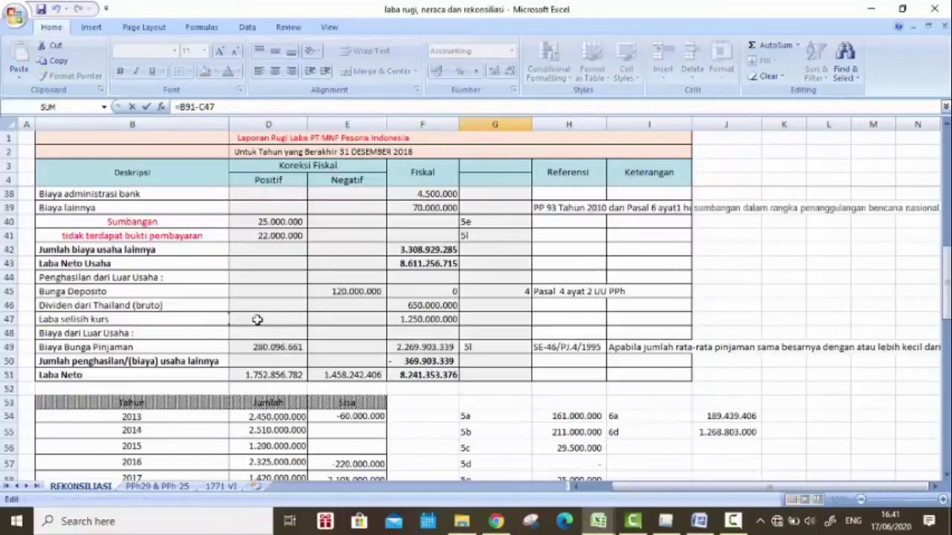
left_click_drag(632, 486, 604, 487)
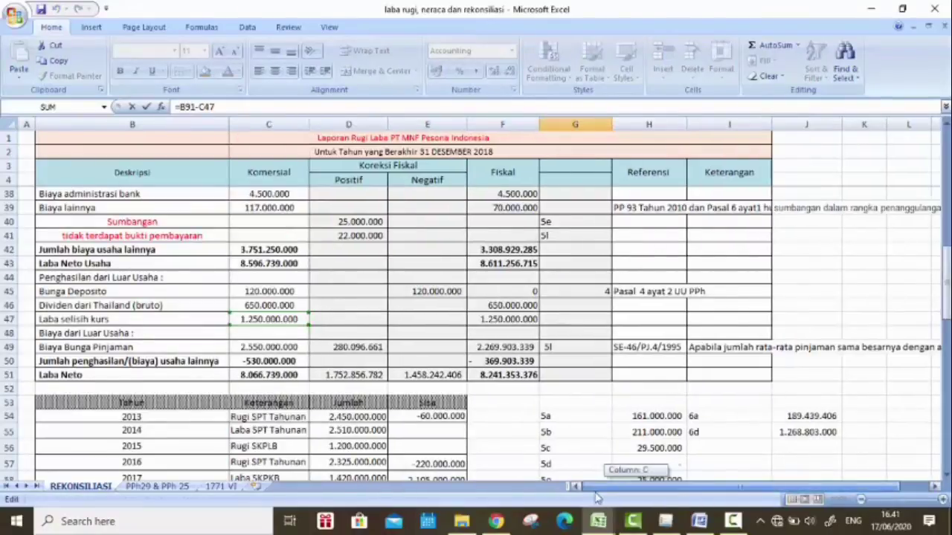
scroll(346, 275, "down", 6)
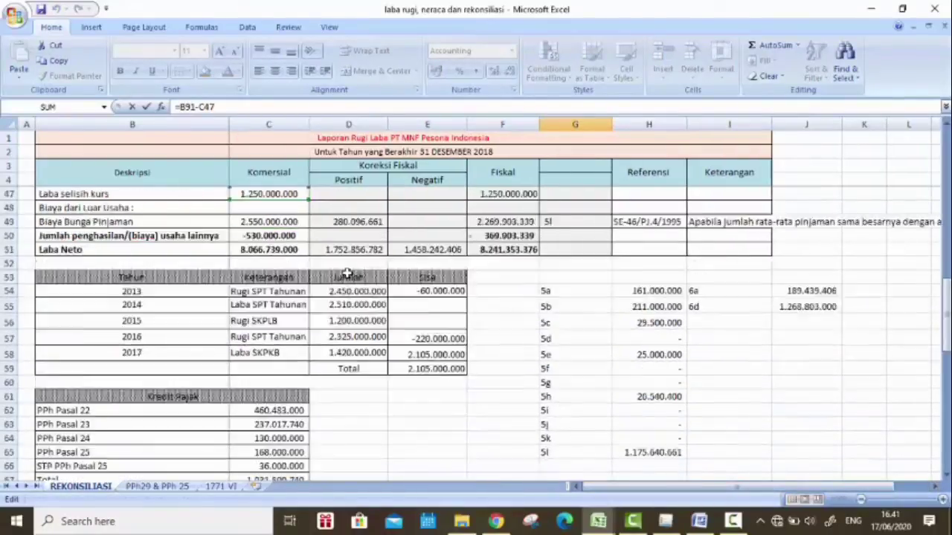
scroll(346, 273, "down", 9)
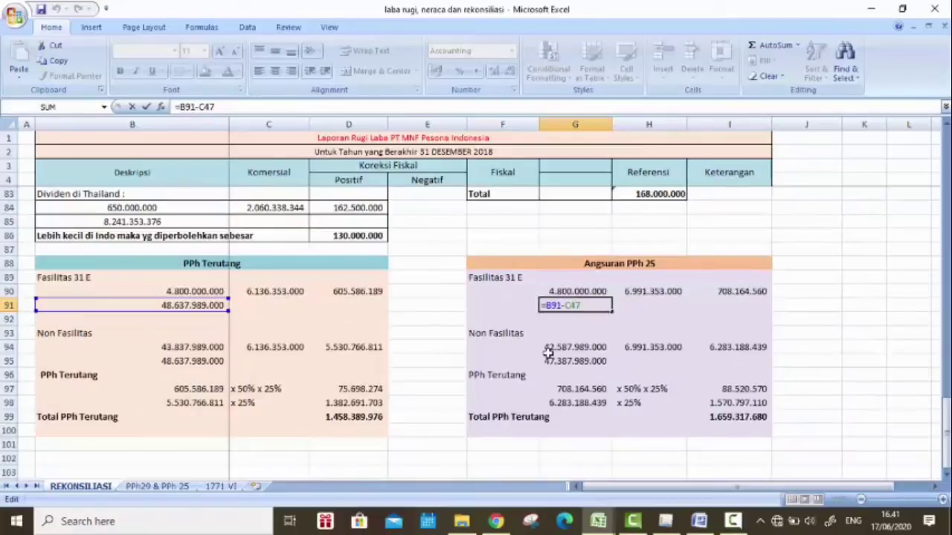
key("Return")
type("\\")
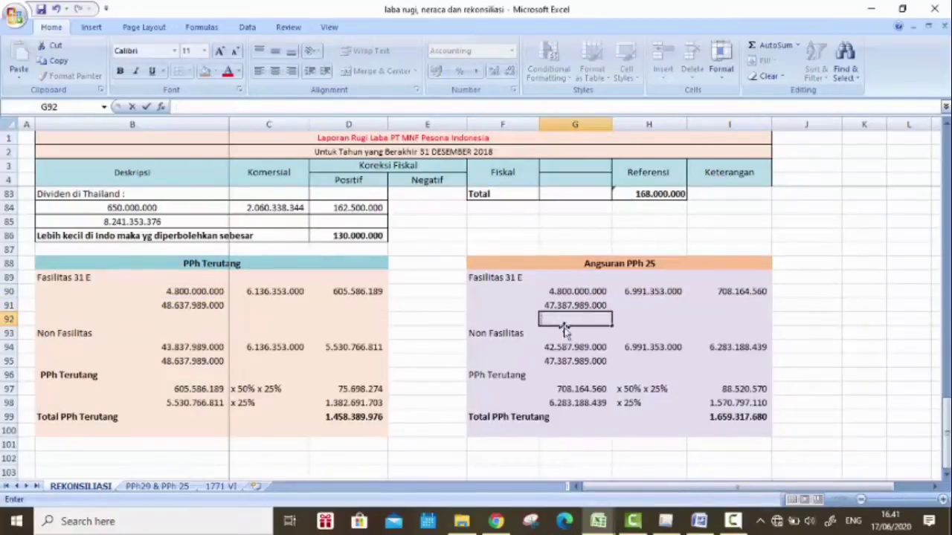
key("BackSpace")
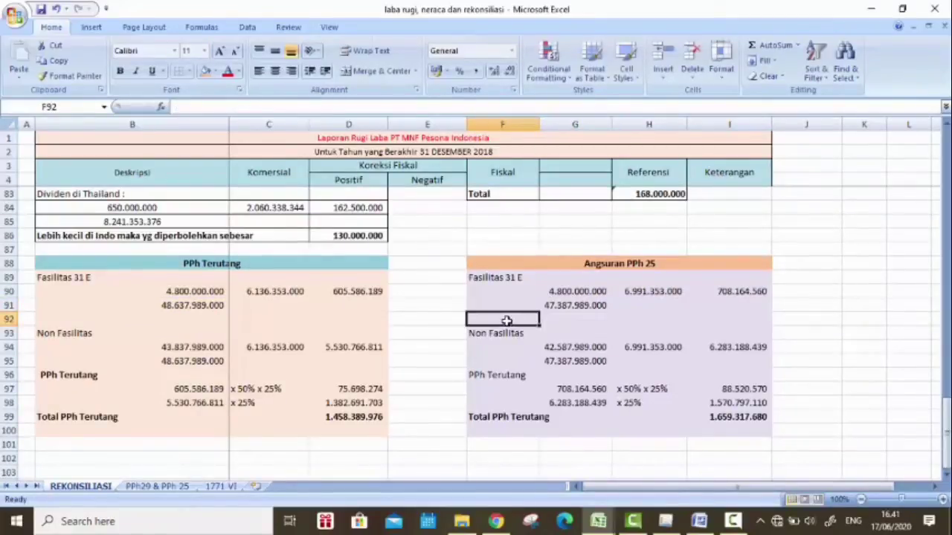
Step: Trace the sources of 47.387.989.000 and 6.991.353.000, ending on the PPh29 & PPh 25 sheet
left_click(604, 304)
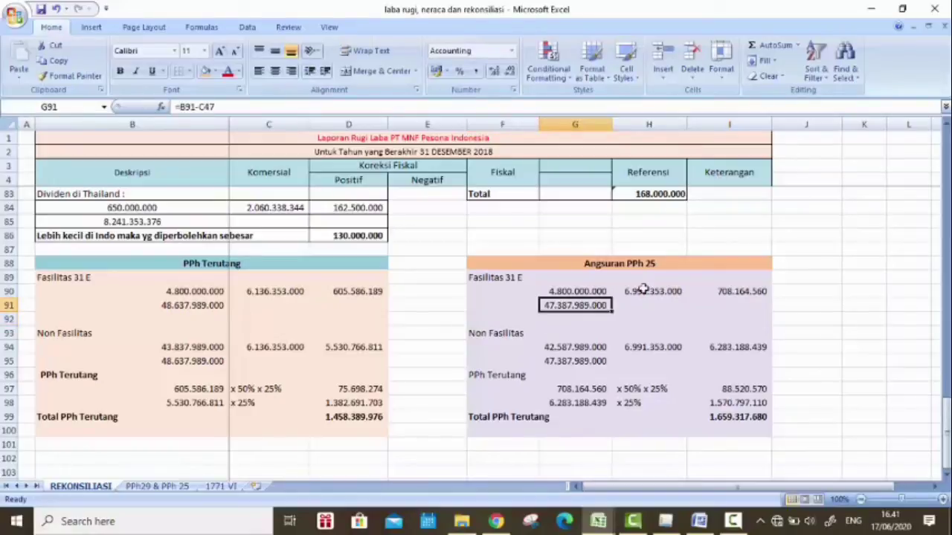
left_click(676, 291)
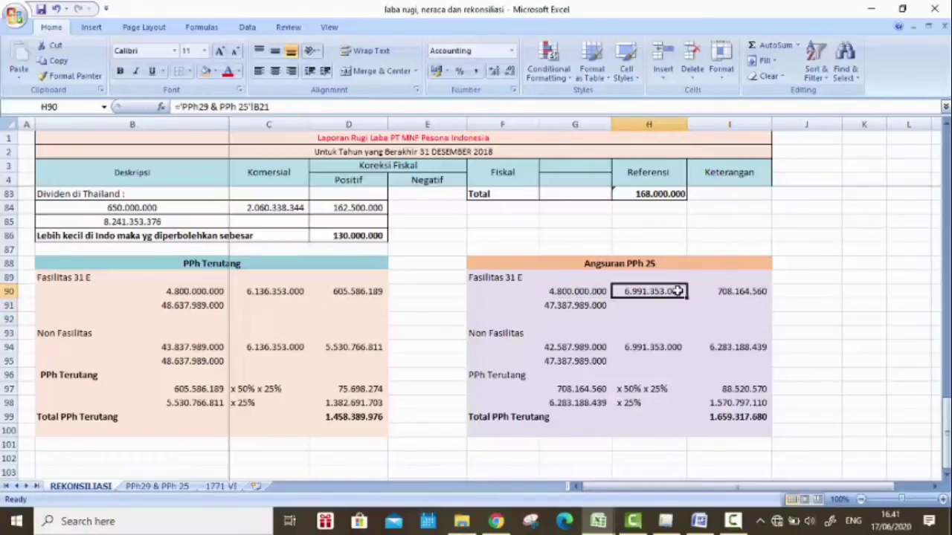
left_click(152, 487)
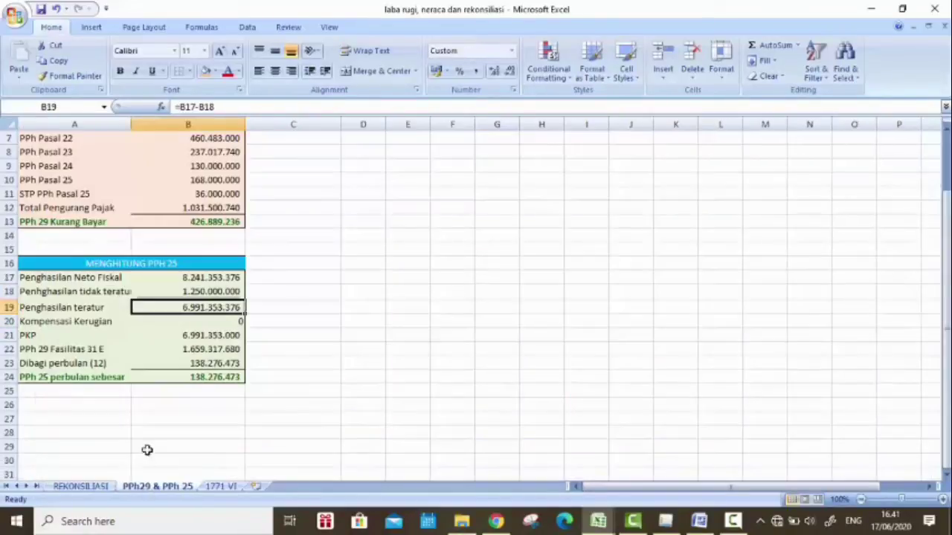
Step: Review the PPh 25 calculation and the formulas behind 708.164.560, 6.283.188.439 and the rate notes
left_click(163, 335)
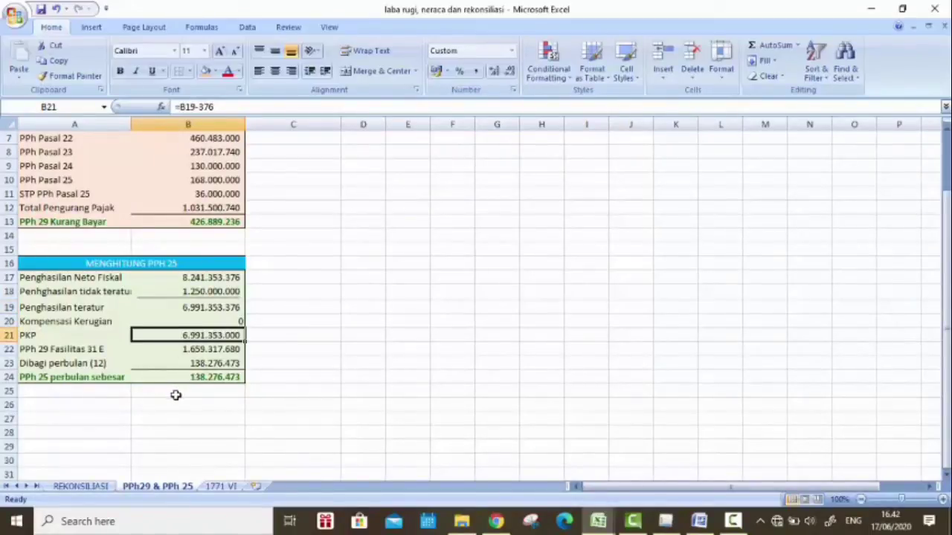
left_click(110, 485)
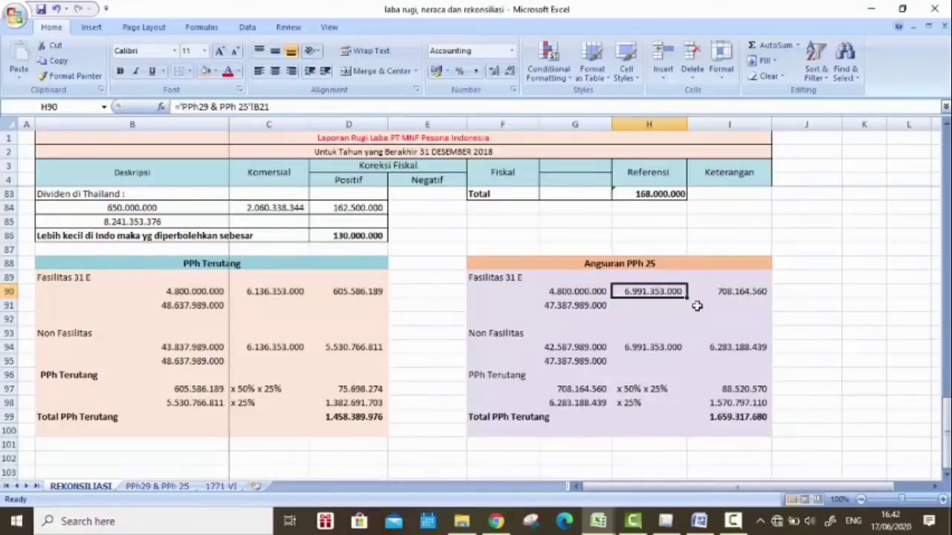
left_click(765, 291)
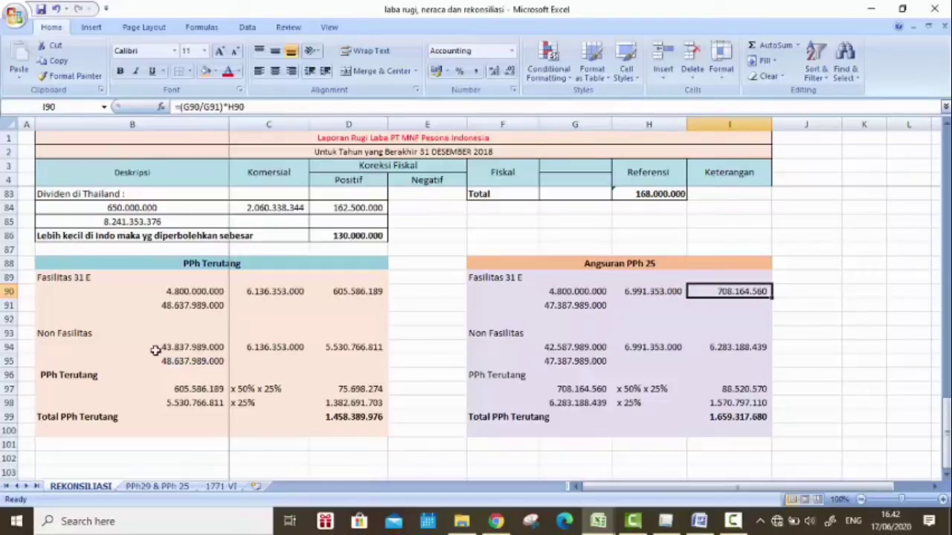
left_click(579, 348)
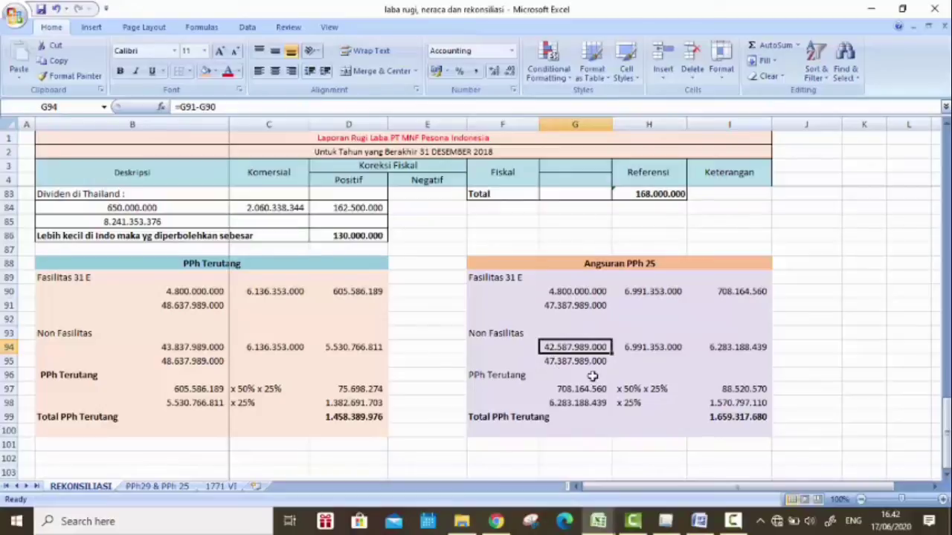
left_click(744, 346)
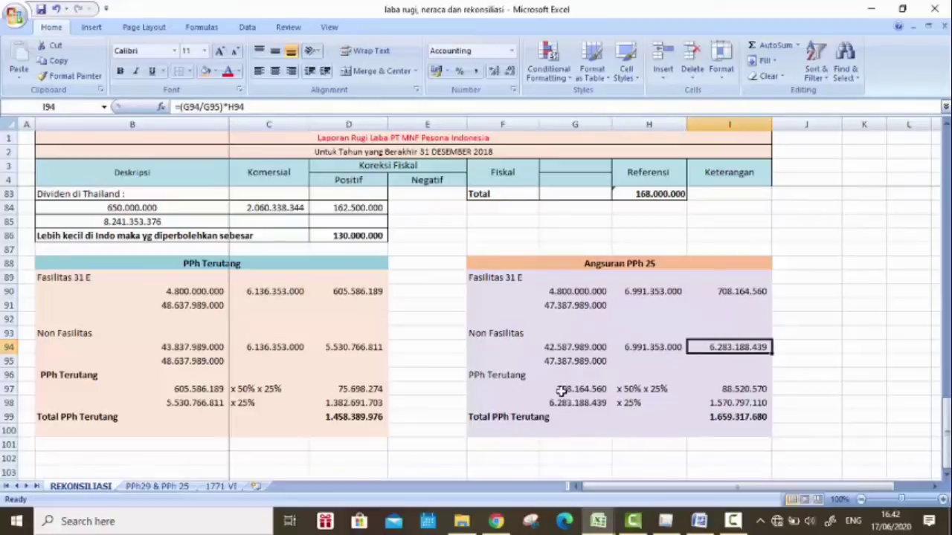
left_click(630, 389)
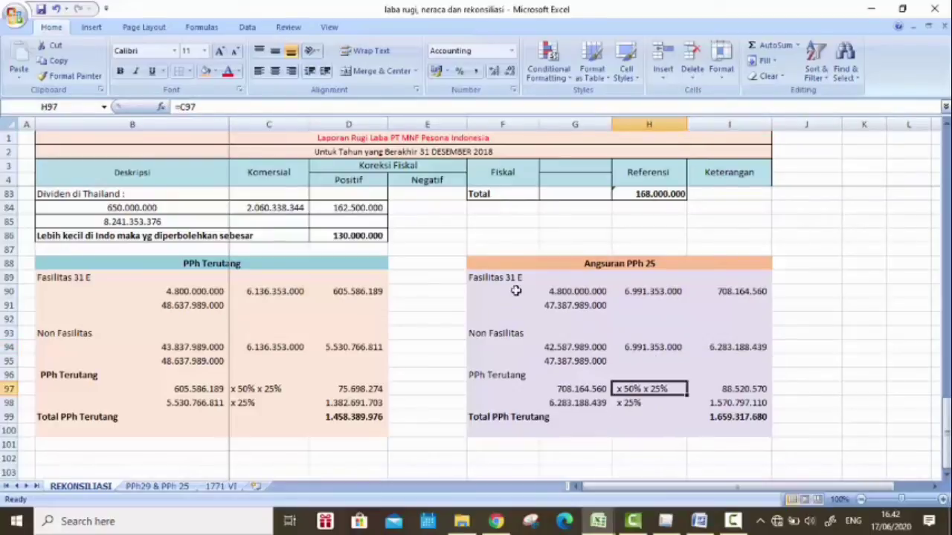
left_click(647, 403)
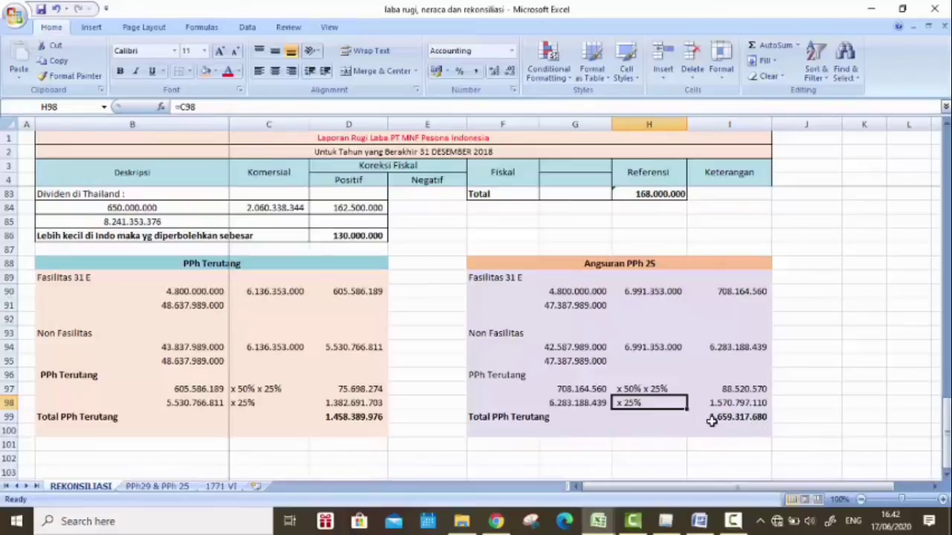
Step: Copy the Total PPh Terutang 1.659.317.680 and return to the e-SPT form
left_click(726, 419)
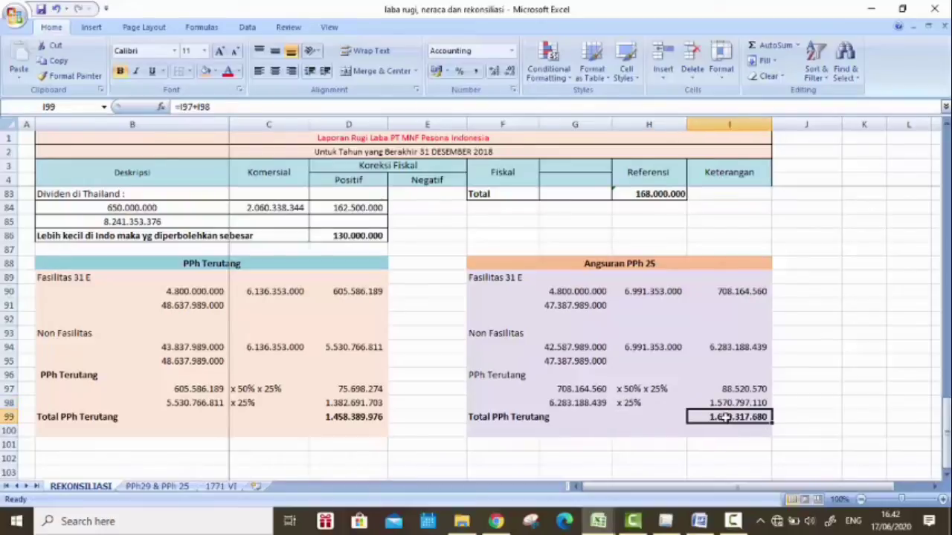
key("ctrl+c")
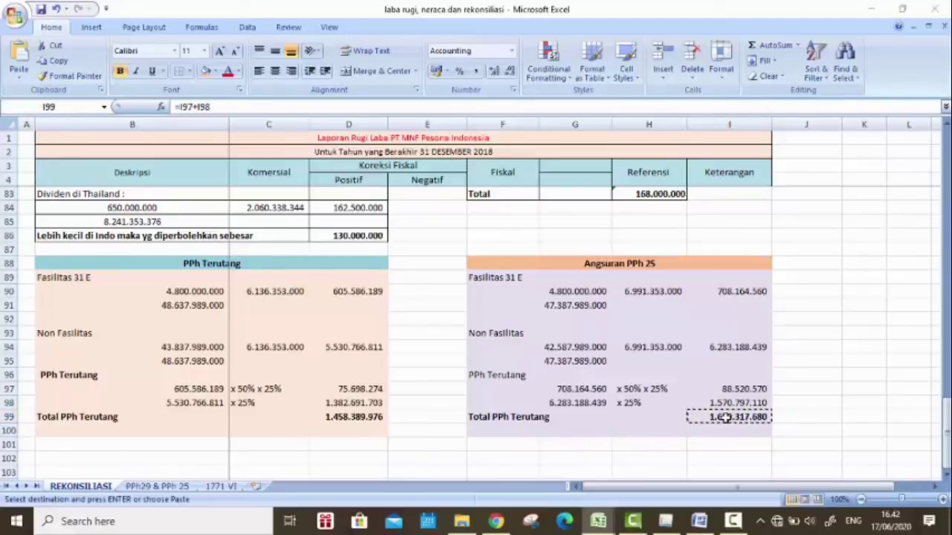
key("alt+Tab")
key("Tab")
key("Tab")
key("Tab")
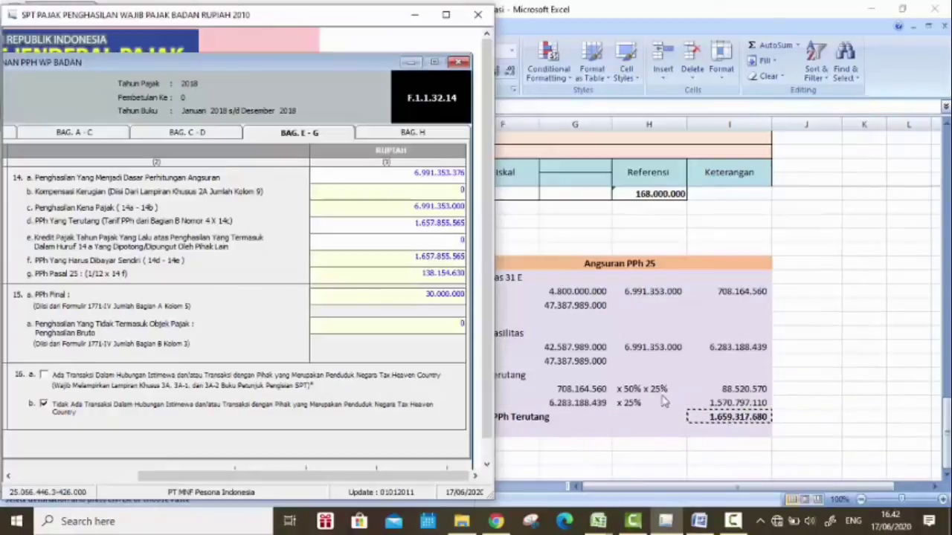
Step: Paste 1.659.317.680 into item 14d so 14g PPh Pasal 25 recalculates to 138.276.473
left_click_drag(416, 229, 470, 223)
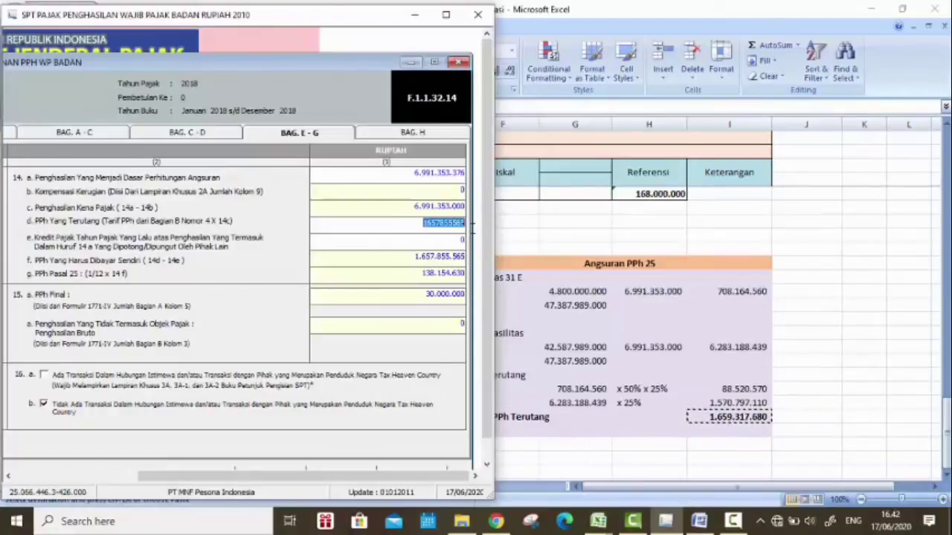
right_click(412, 228)
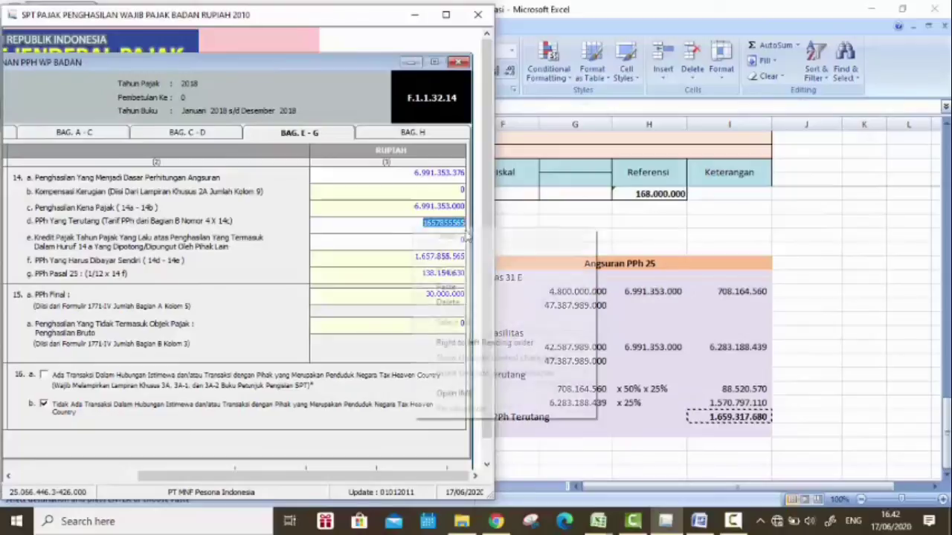
left_click(480, 289)
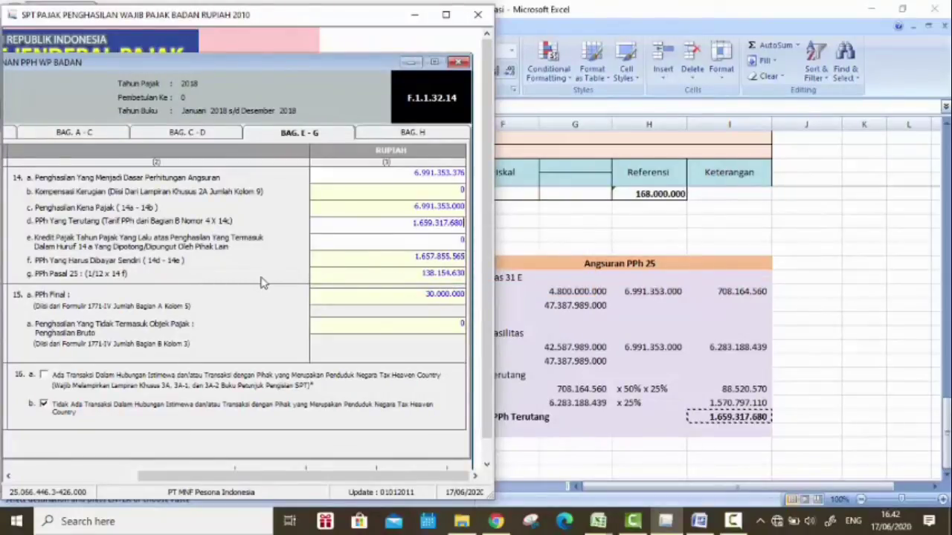
left_click(421, 237)
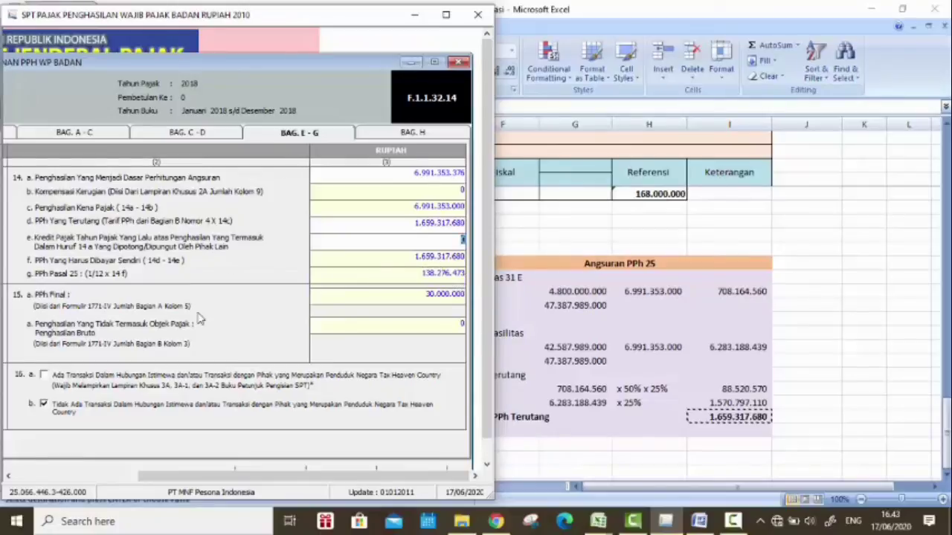
left_click(445, 15)
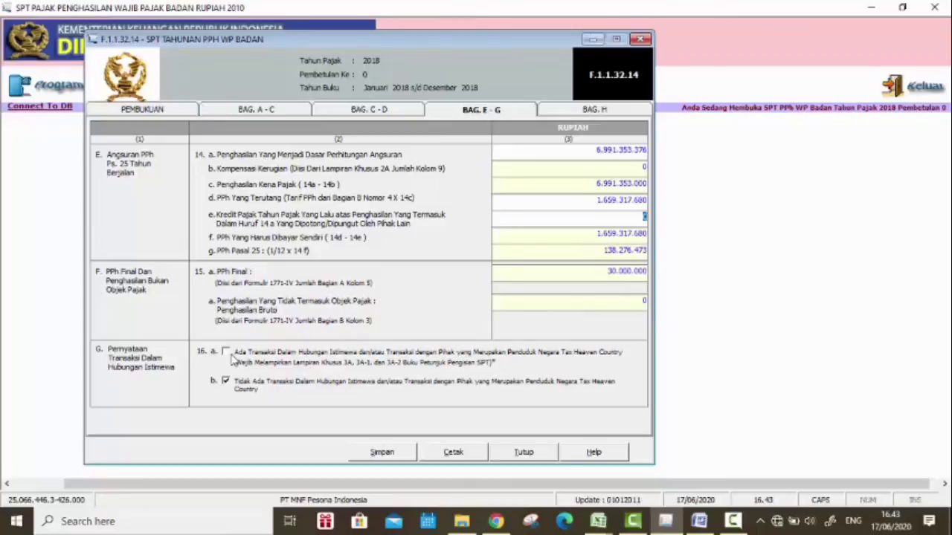
Step: Tick statement 16a on special-relationship transactions, then go to the BAG. H attachment checklist
left_click(226, 351)
left_click(588, 111)
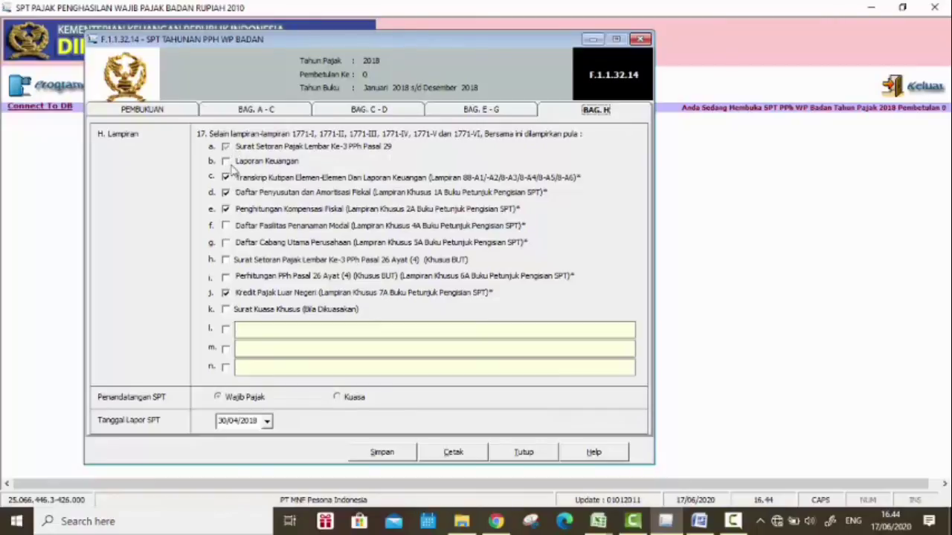
Step: Tick Laporan Keuangan (b) as an attachment, leaving extra line l unticked
left_click(226, 162)
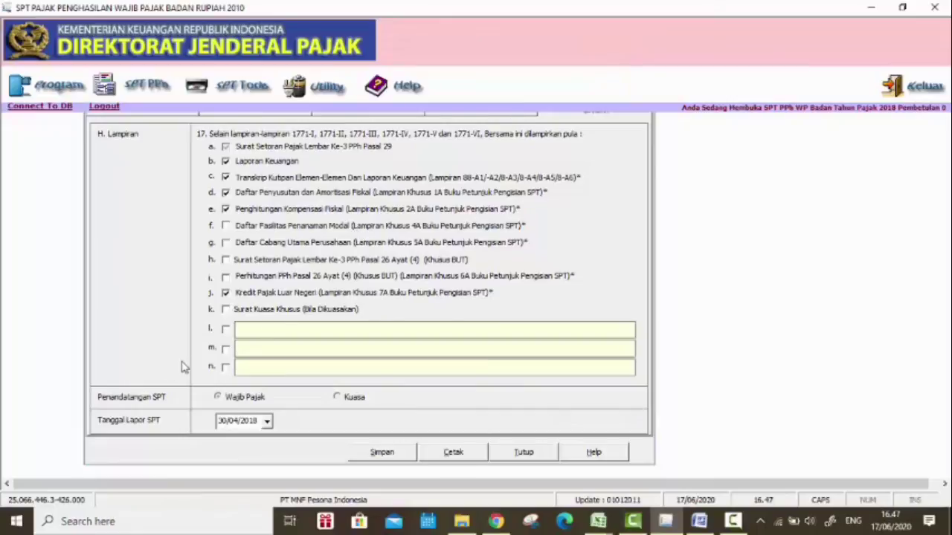
left_click(226, 332)
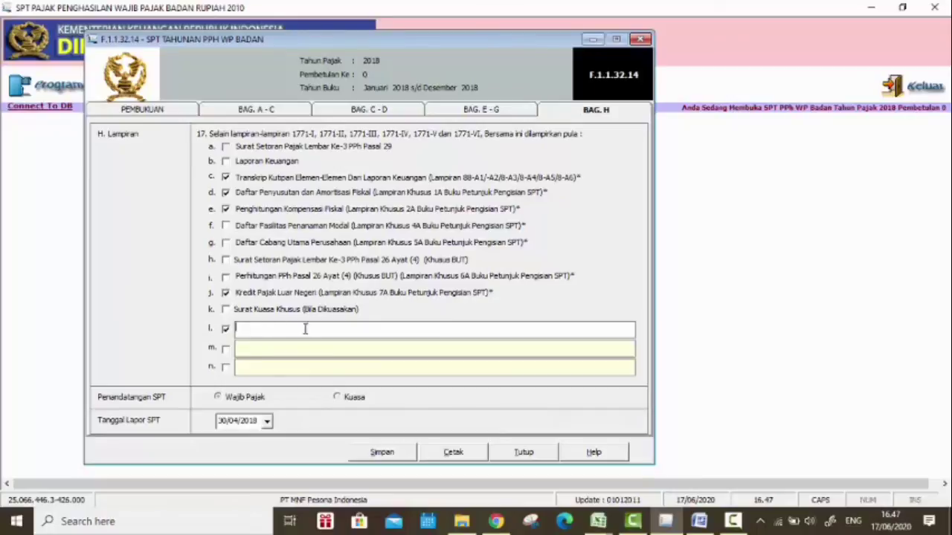
left_click(226, 331)
Step: Set the Tanggal Lapor SPT to 30/04/2019 using the calendar
left_click(267, 422)
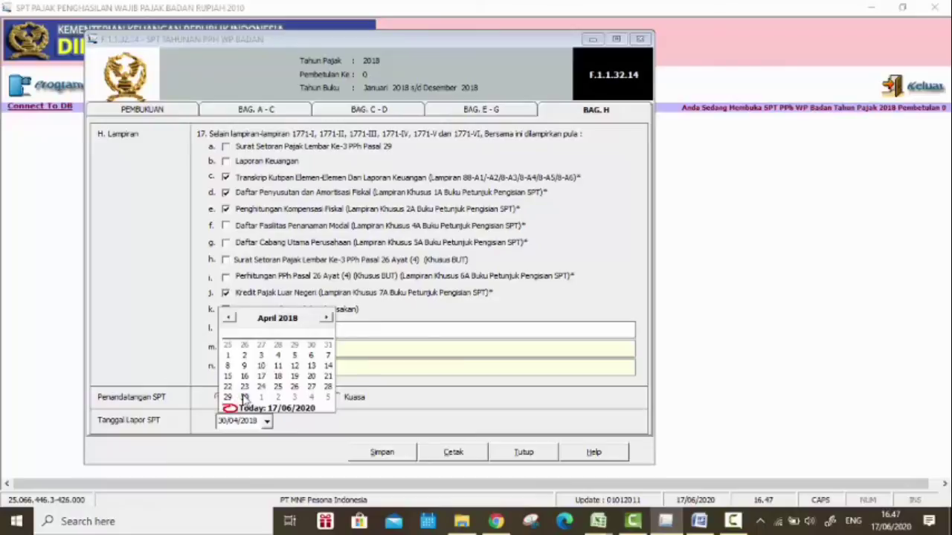
left_click(325, 318)
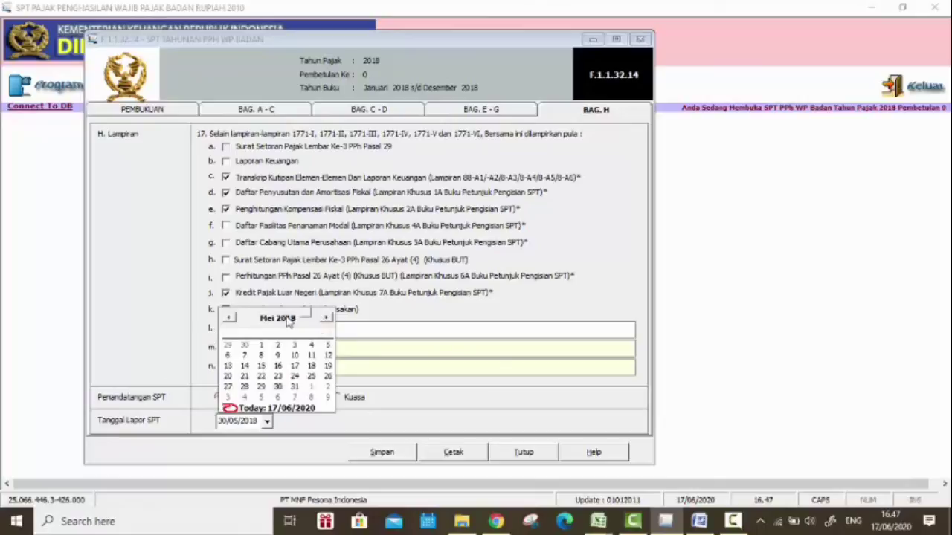
left_click(291, 318)
left_click(305, 313)
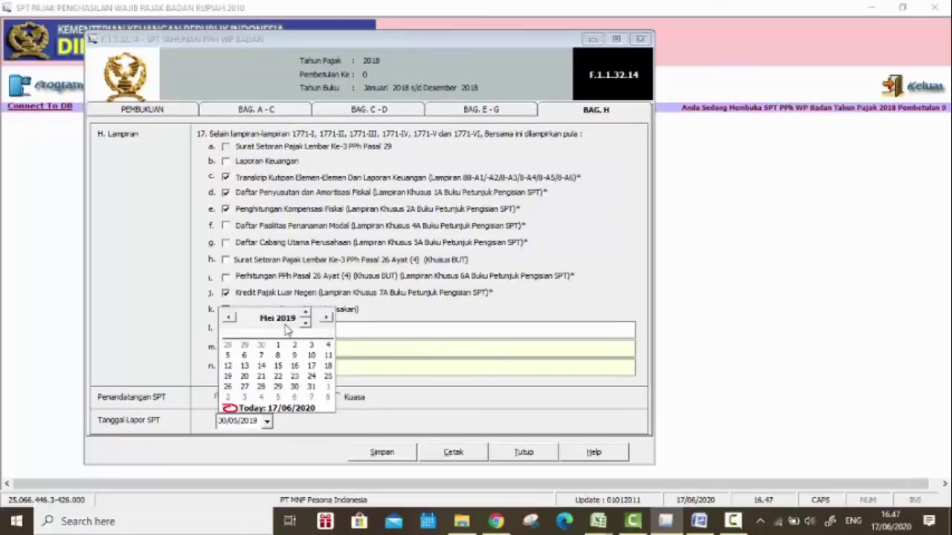
left_click(230, 318)
left_click(261, 386)
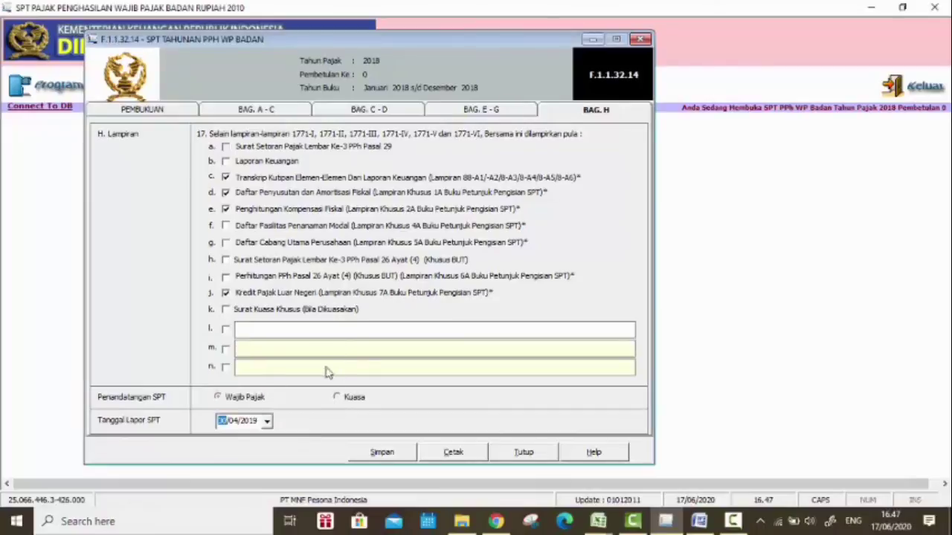
Step: Save the return, acknowledge 'Data Berhasil Disimpan', and close the form to the eSPT main screen
left_click(382, 452)
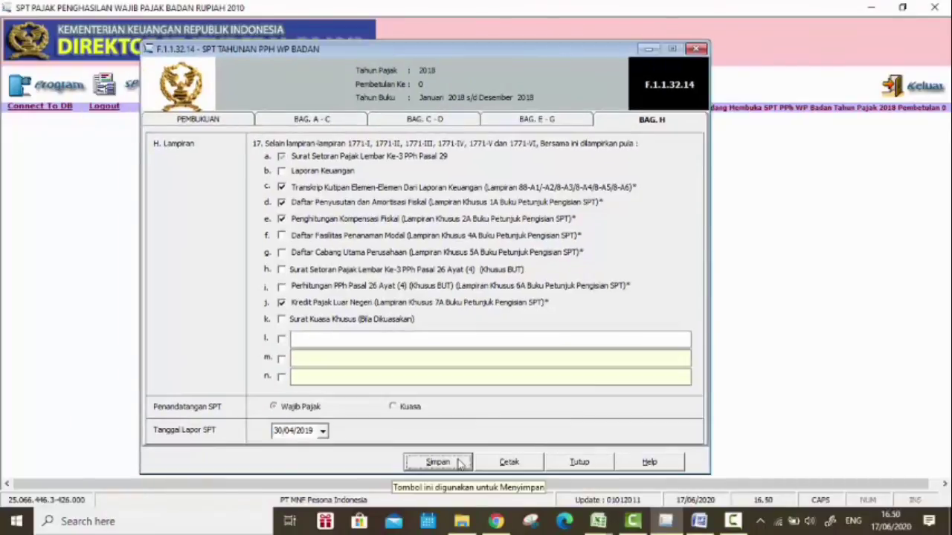
left_click(459, 463)
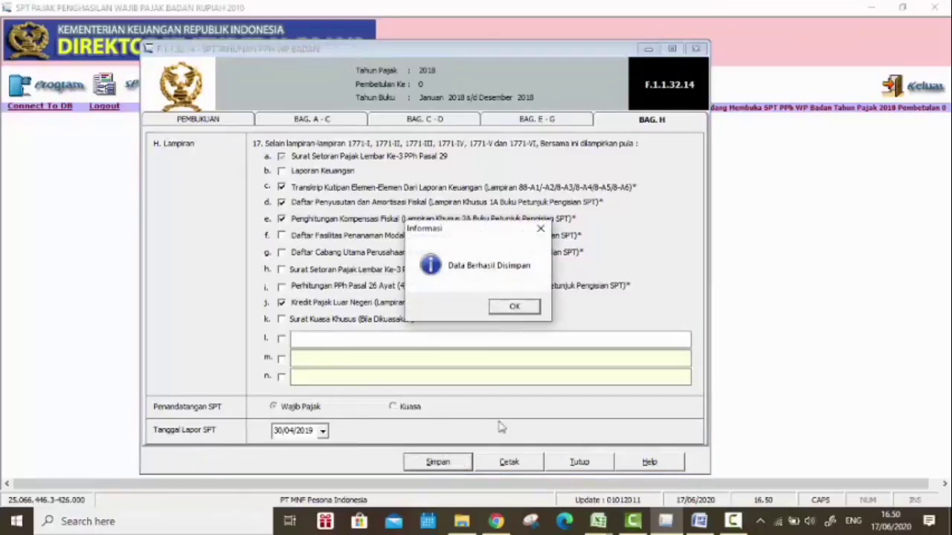
left_click(531, 311)
left_click(590, 462)
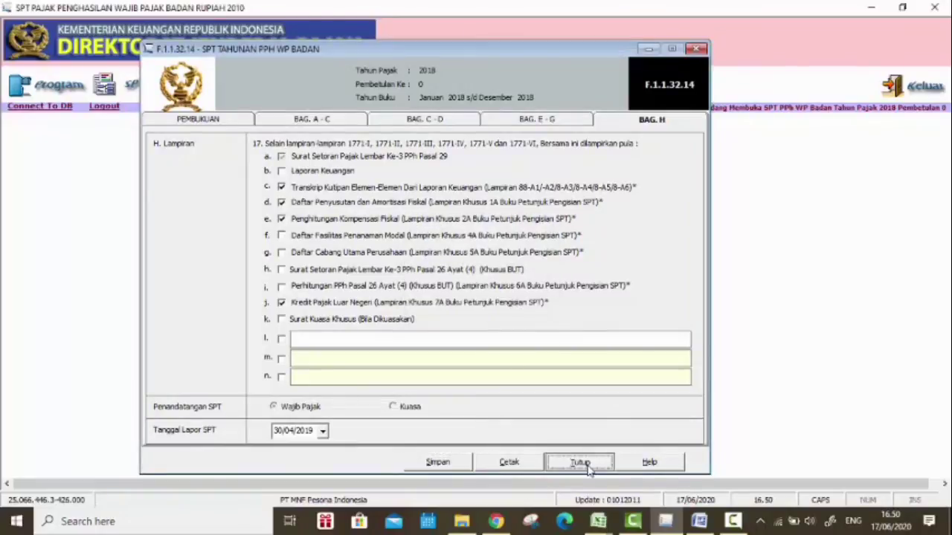